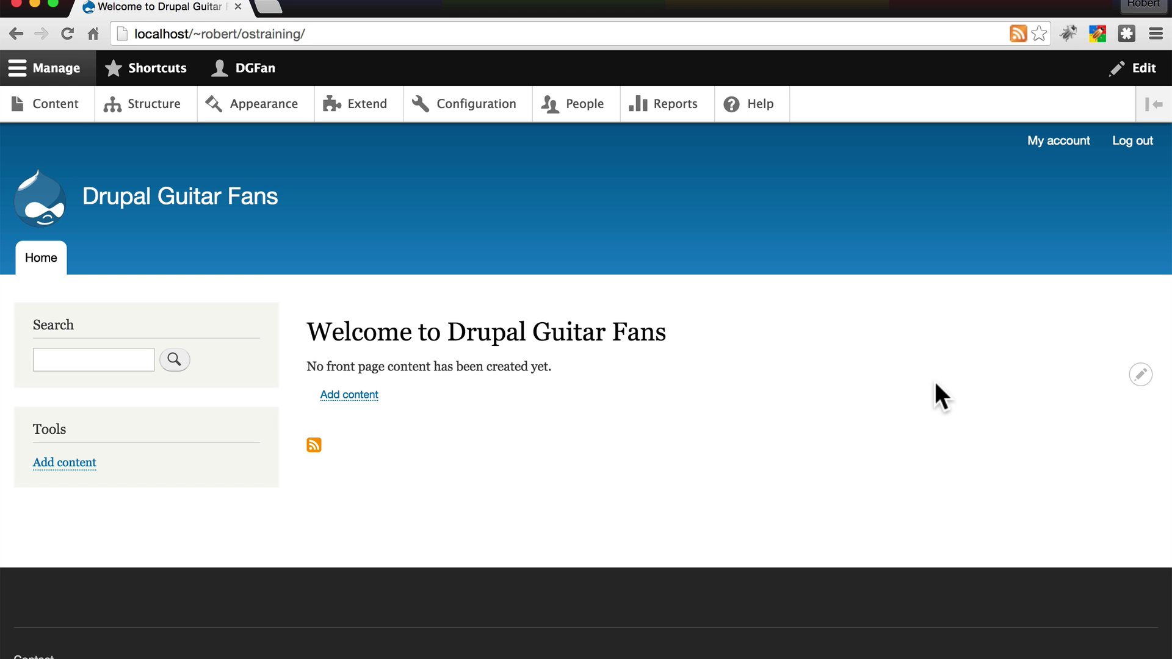
# Switch from the Drupal Guitar Fans site to MacVim.
pyautogui.press('super+Tab')
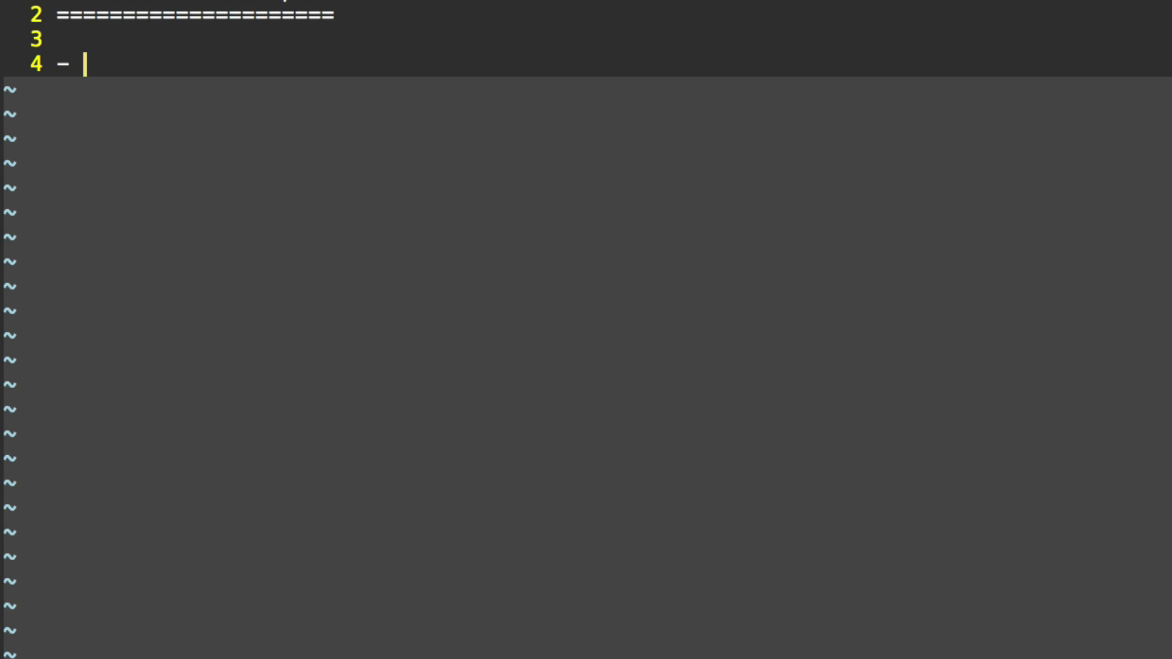
# Type the bullet '- Content types' on line 4 of the Vim buffer.
pyautogui.write('Conten')
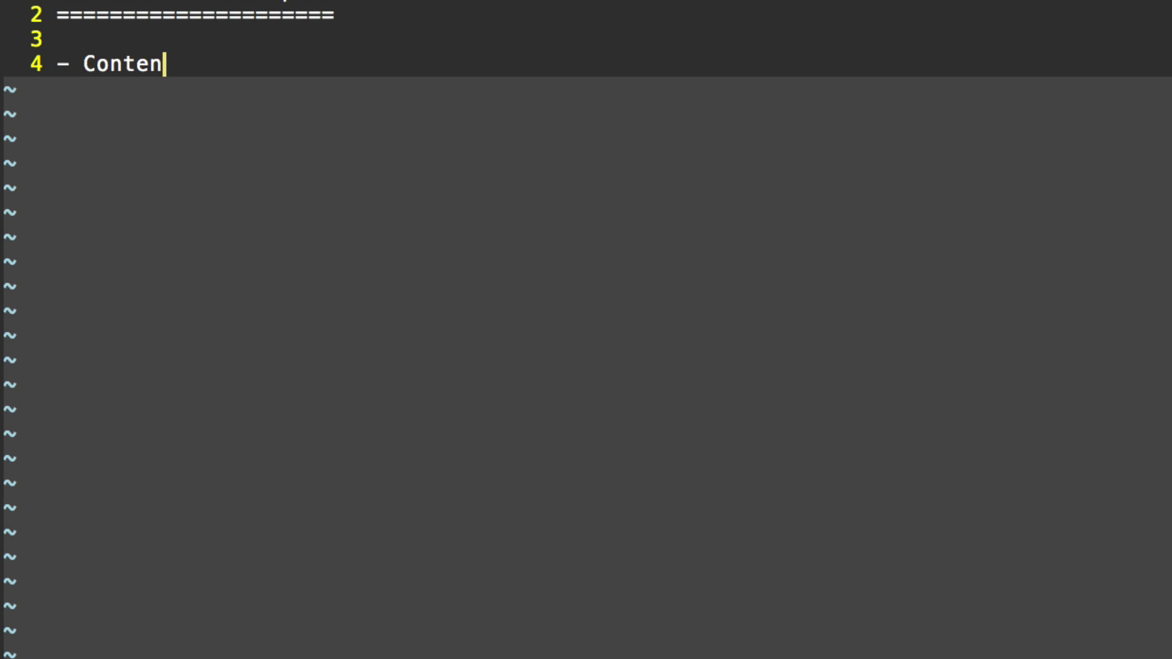
pyautogui.write('t types')
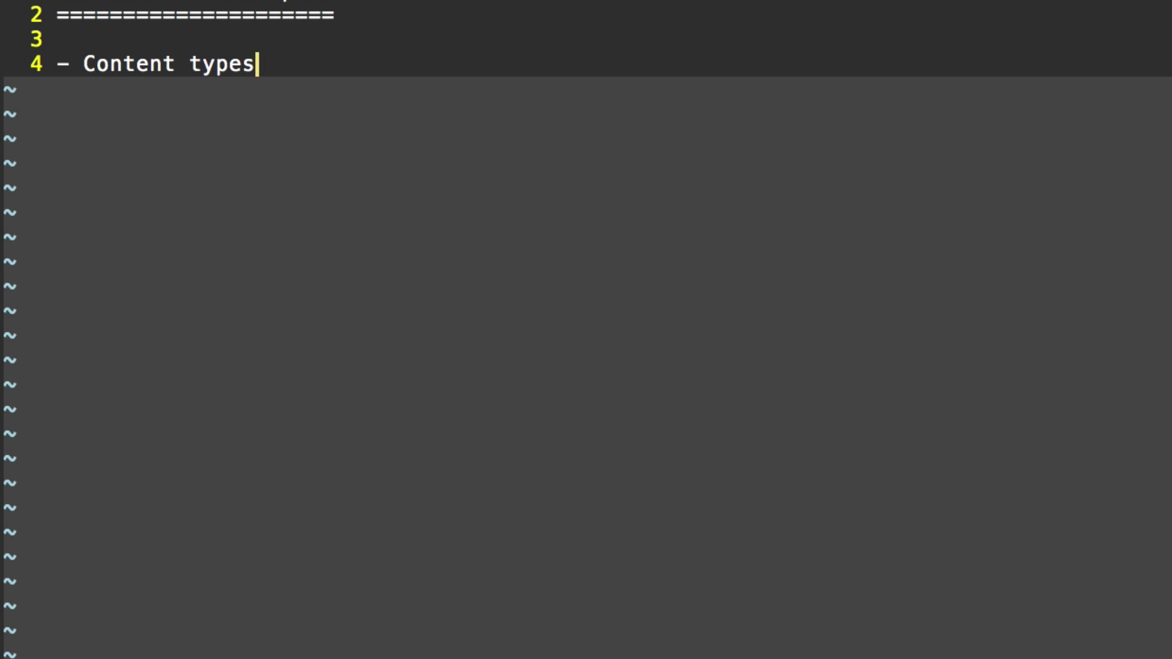
# Add bullets 'Article' and 'Reviews' below Content types.
pyautogui.press('Return')
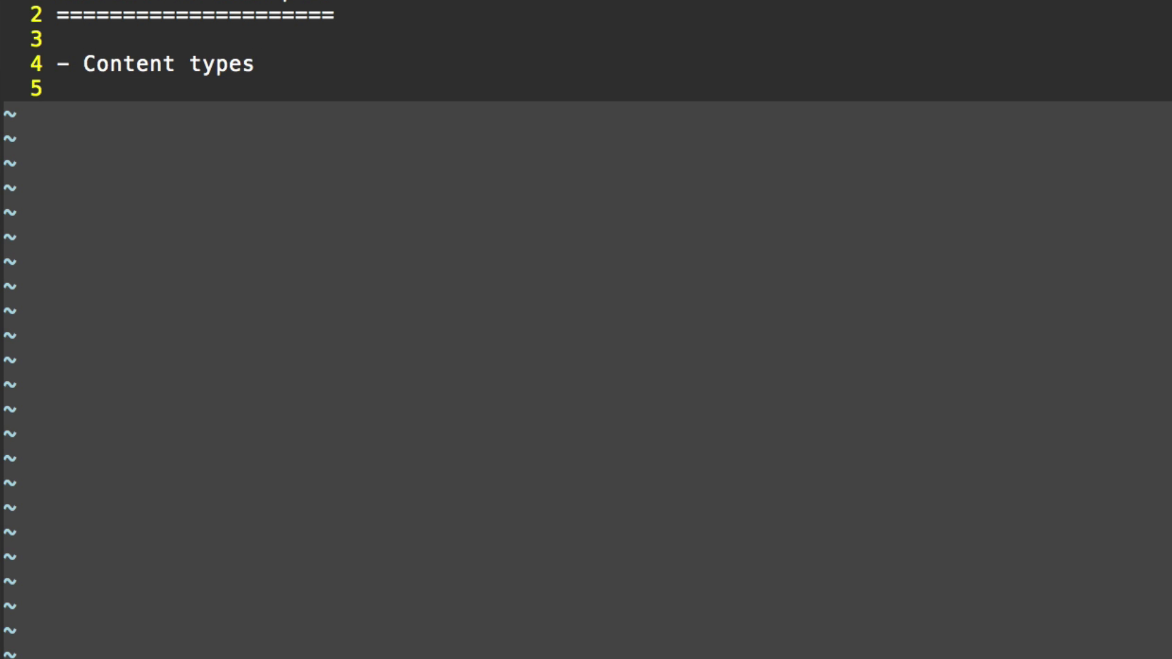
pyautogui.write('- Artic')
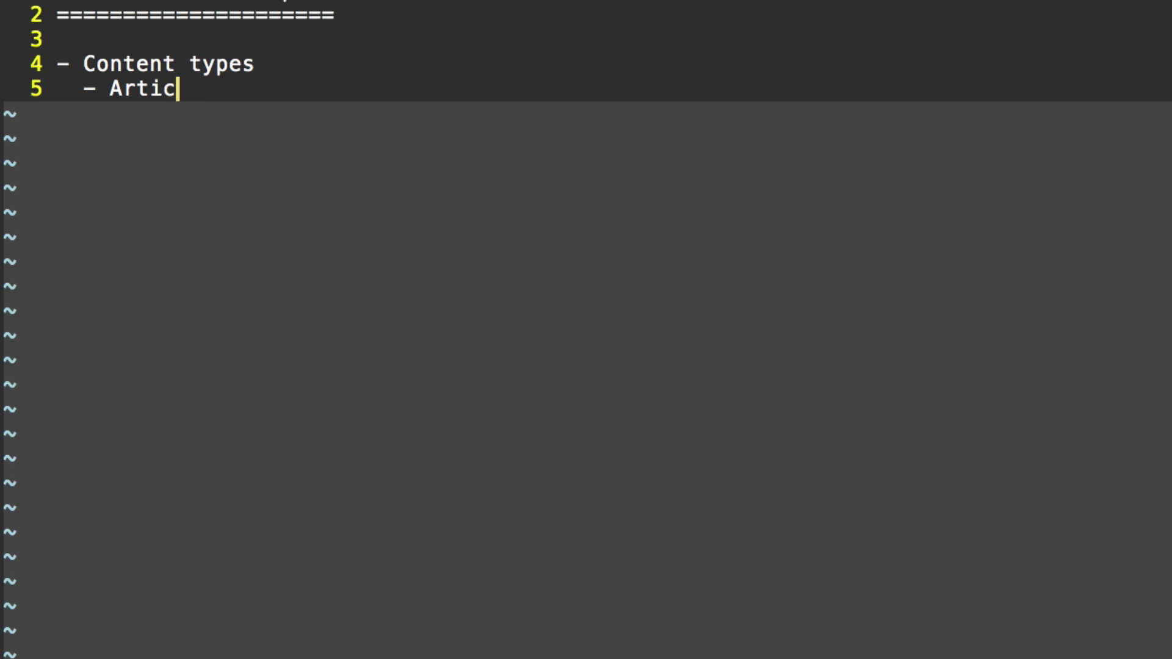
pyautogui.write('le')
pyautogui.press('Return')
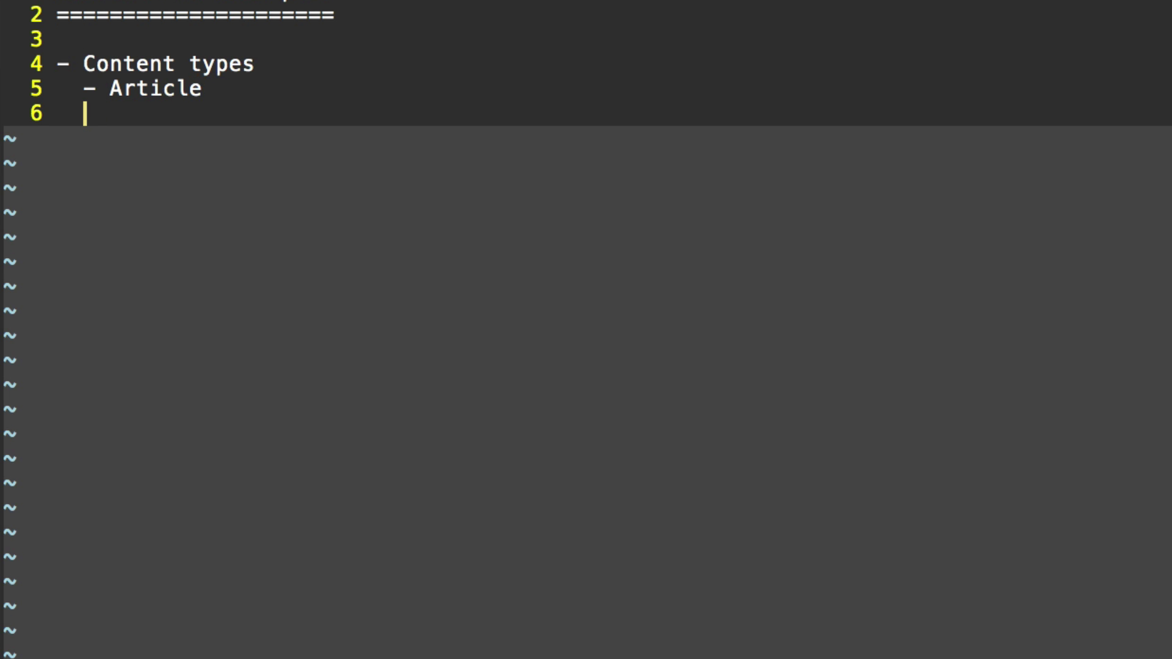
pyautogui.write('- Reviews')
# Nest 'Guitar brand' and 'Guitar model' bullets one level under Reviews.
pyautogui.press('Return')
pyautogui.press('Tab')
pyautogui.write('-')
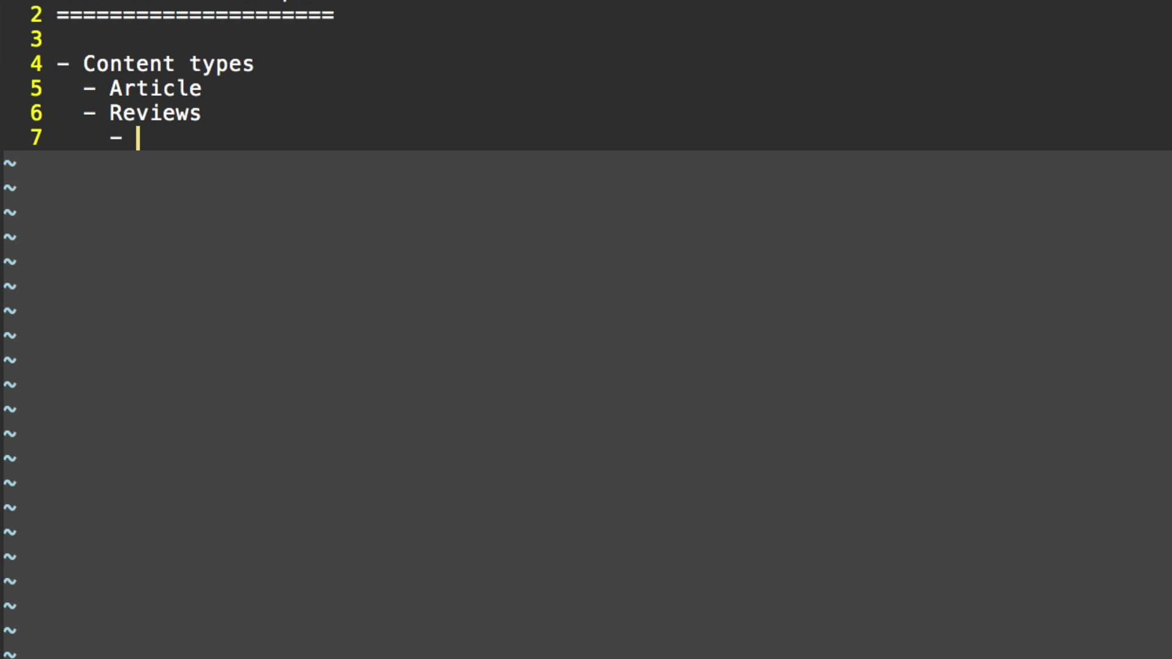
pyautogui.write('Guitar brand')
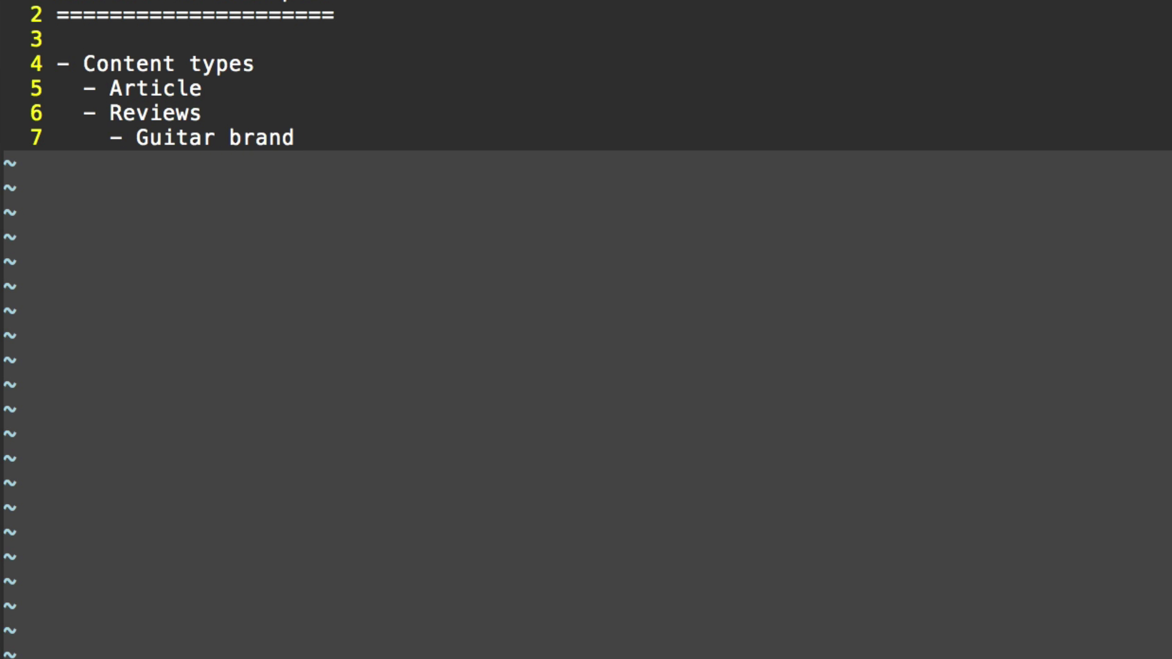
pyautogui.press('Return')
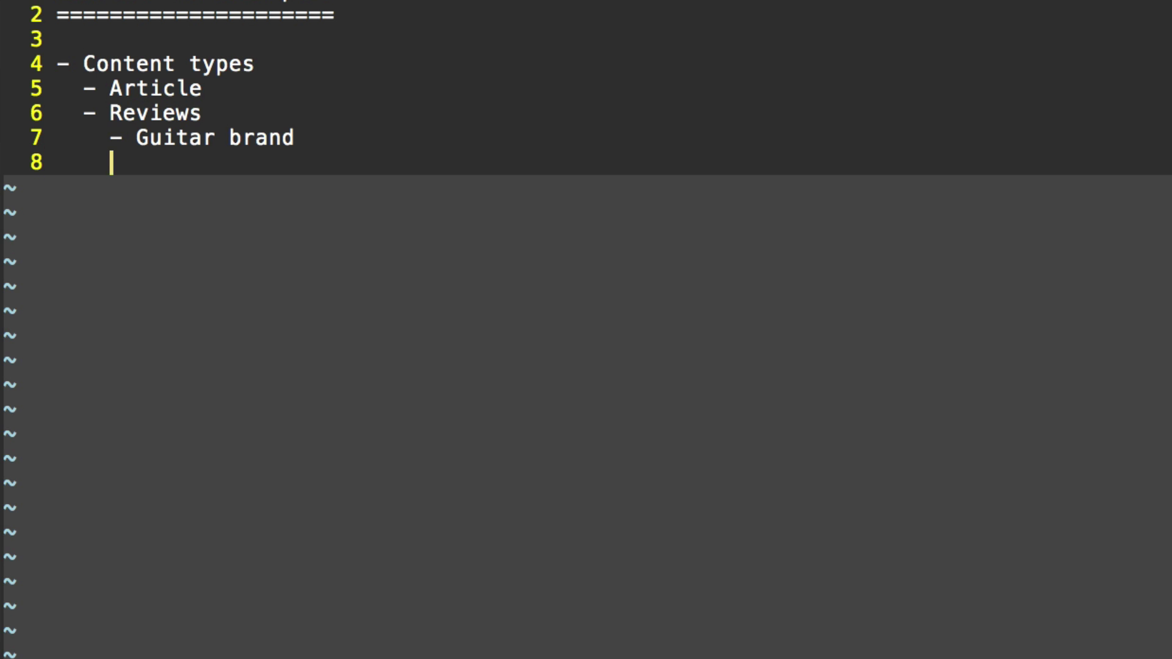
pyautogui.write('- Guita')
pyautogui.press('BackSpace')
pyautogui.write('r model')
# Add nested 'Guitar type' and 'Rating' bullets, then return to top level.
pyautogui.press('Return')
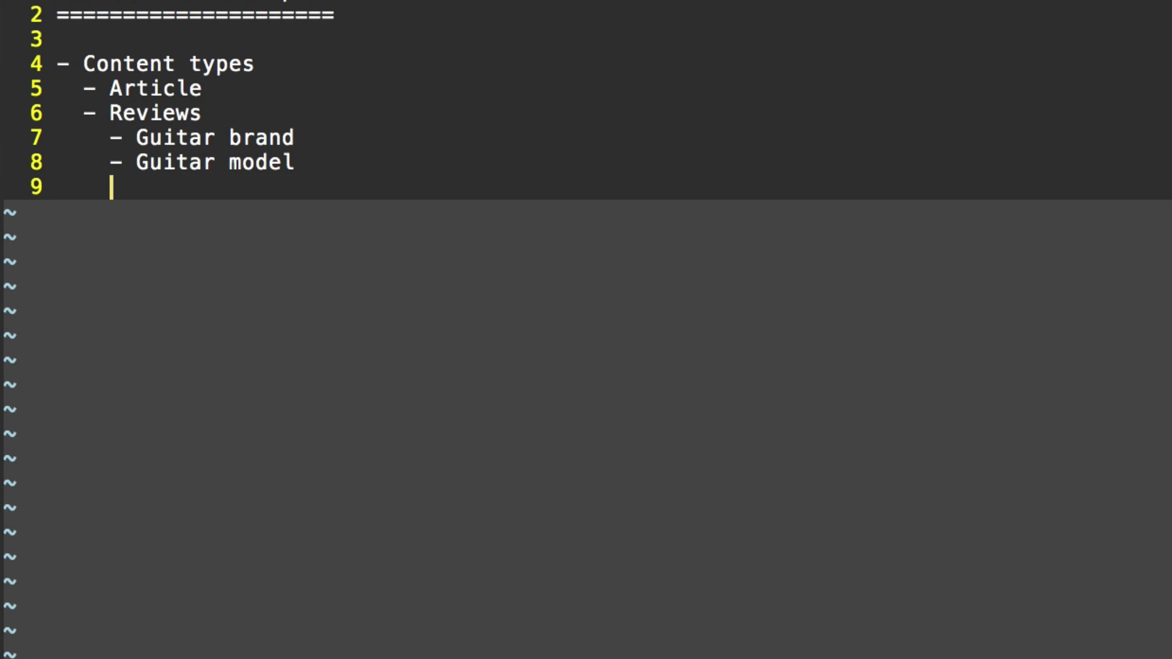
pyautogui.write('- Guitar type')
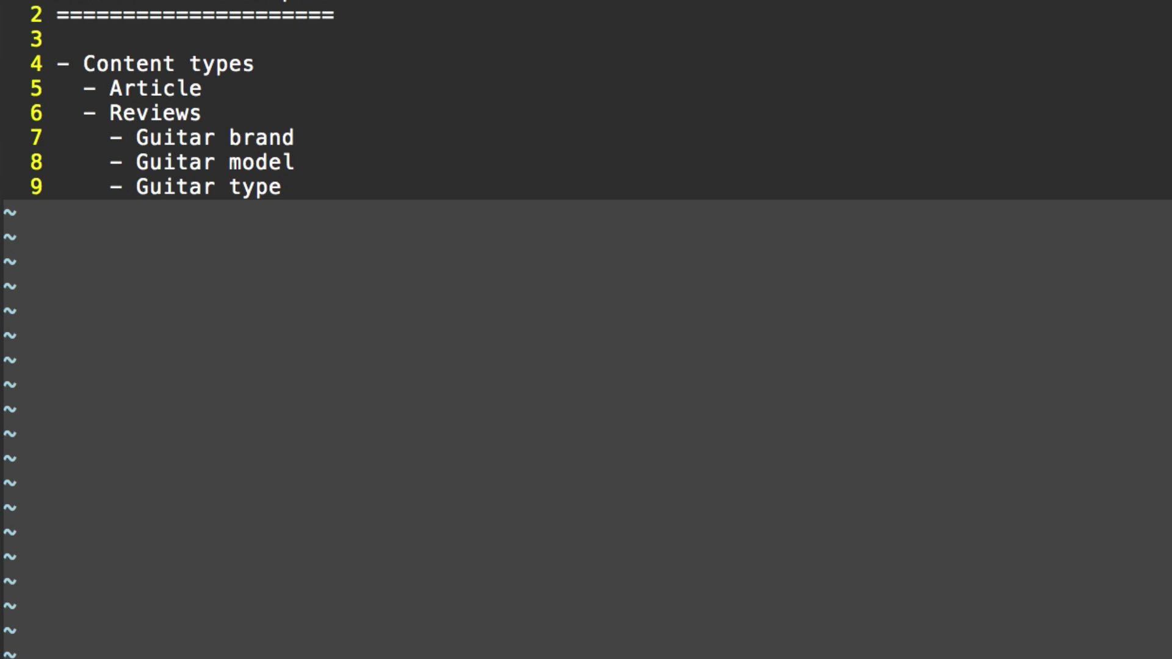
pyautogui.press('Return')
pyautogui.write('- ')
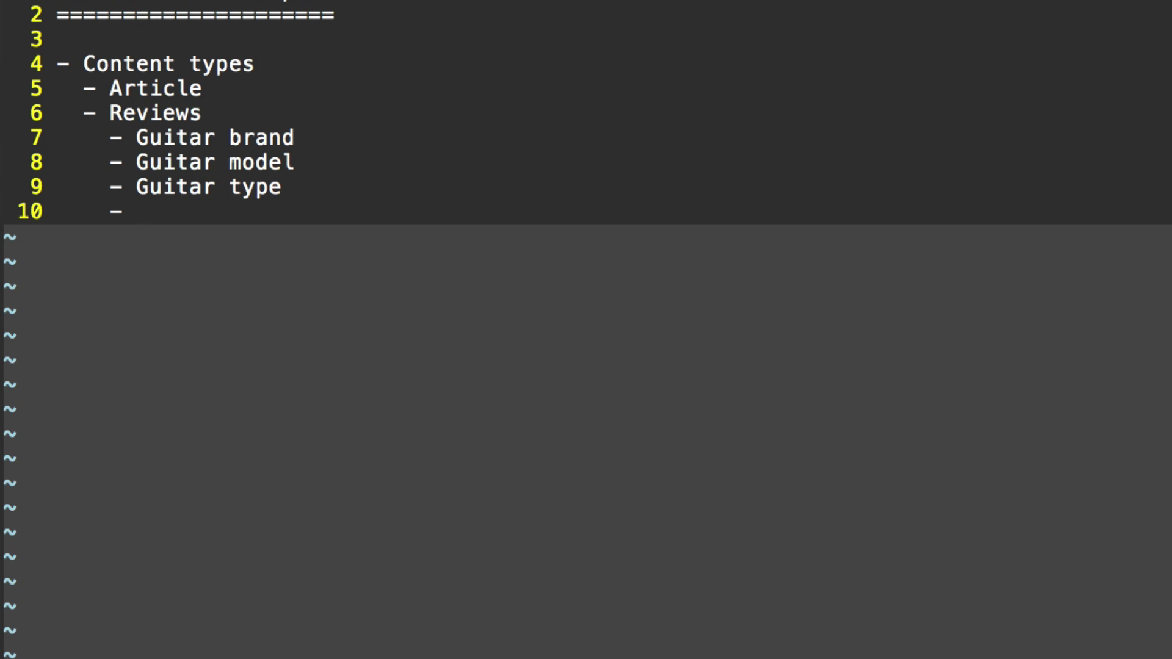
pyautogui.write('Rating')
pyautogui.press('Return')
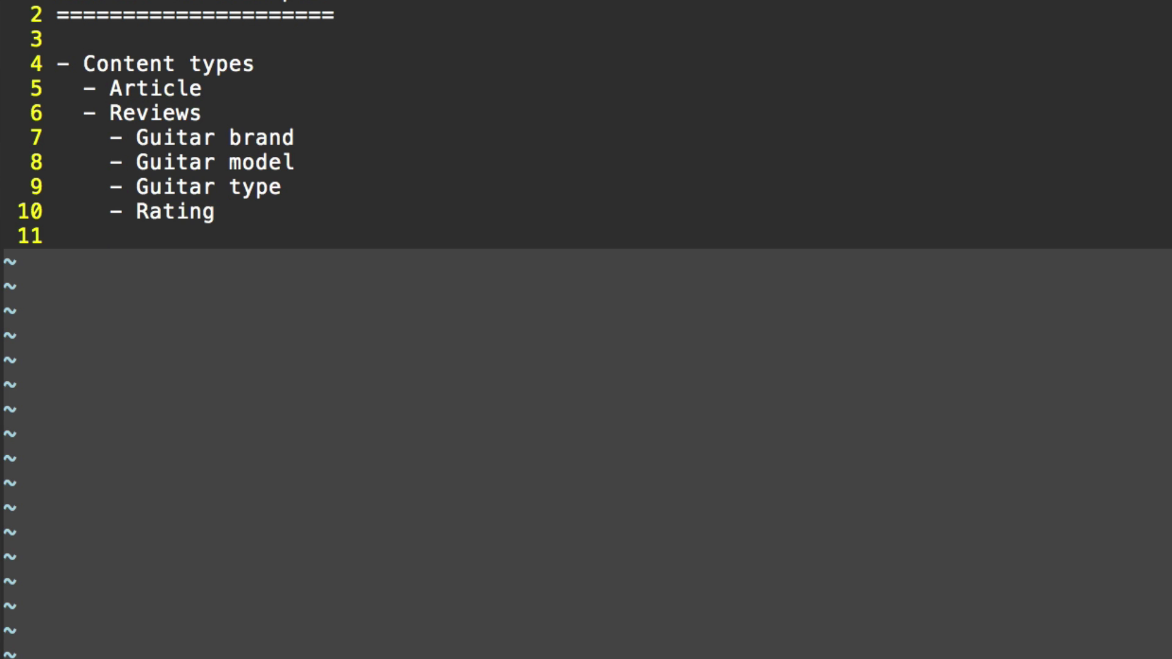
pyautogui.press('BackSpace')
pyautogui.press('BackSpace')
pyautogui.press('BackSpace')
pyautogui.press('BackSpace')
# Add top-level bullets 'Organize content', 'Peripheral/sidebar information (blocks)' and 'Ads'.
pyautogui.write('- Organize content')
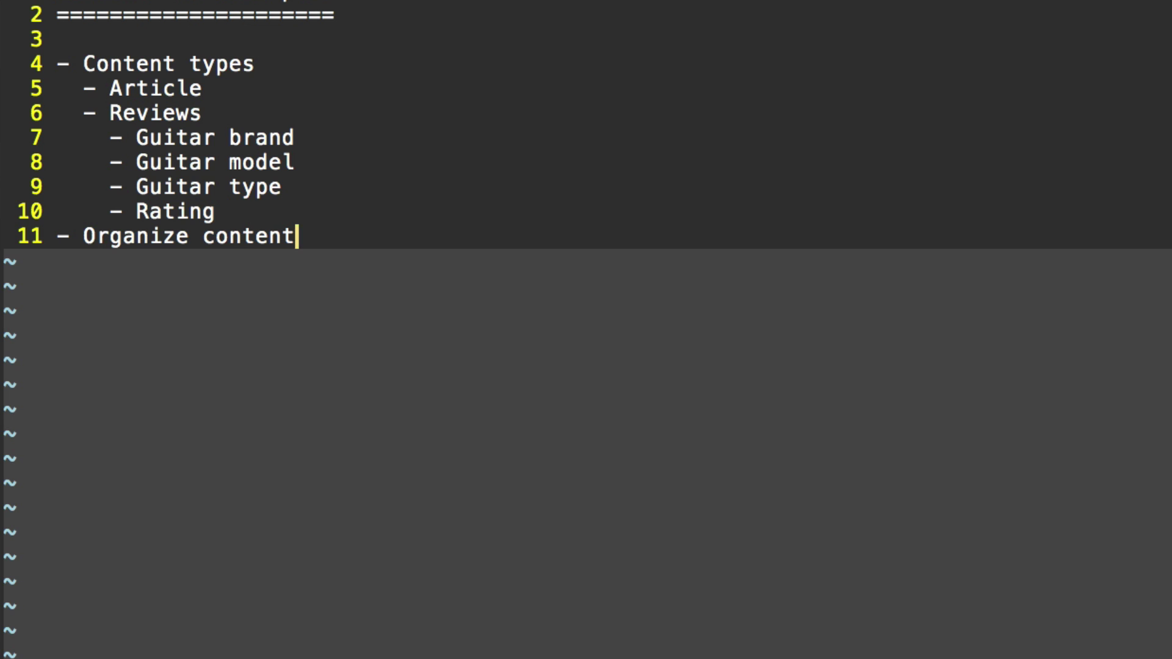
pyautogui.press('Return')
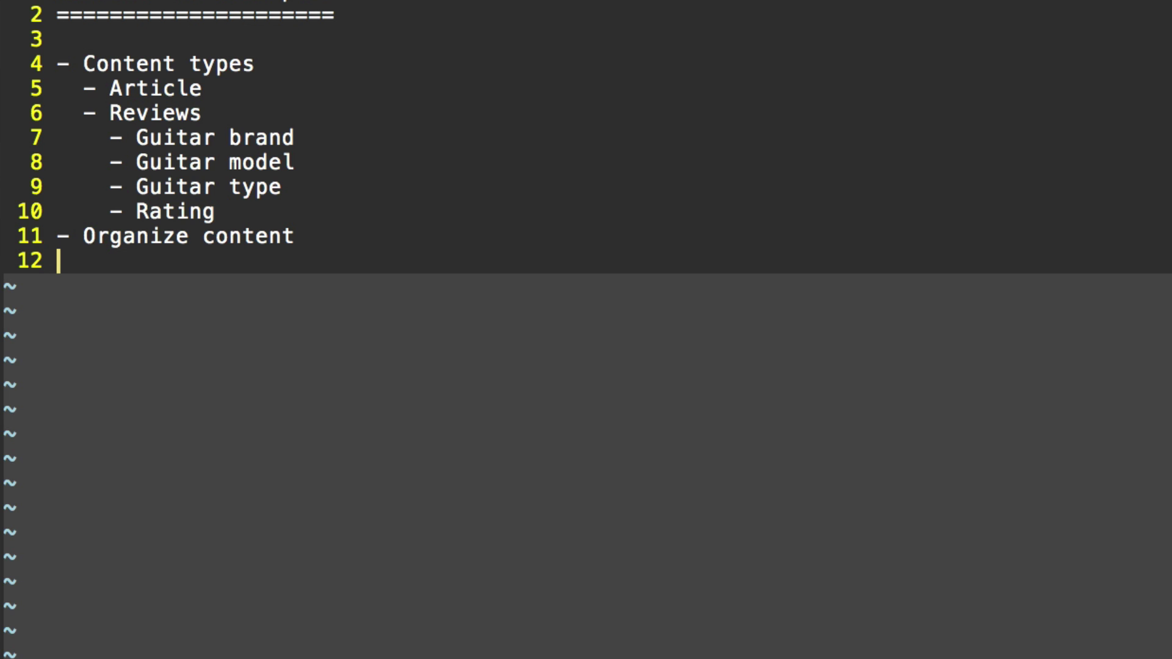
pyautogui.write('- ')
pyautogui.write('Per')
pyautogui.write('iph')
pyautogui.press('BackSpace')
pyautogui.write('pheral/sidebar information (blocks)')
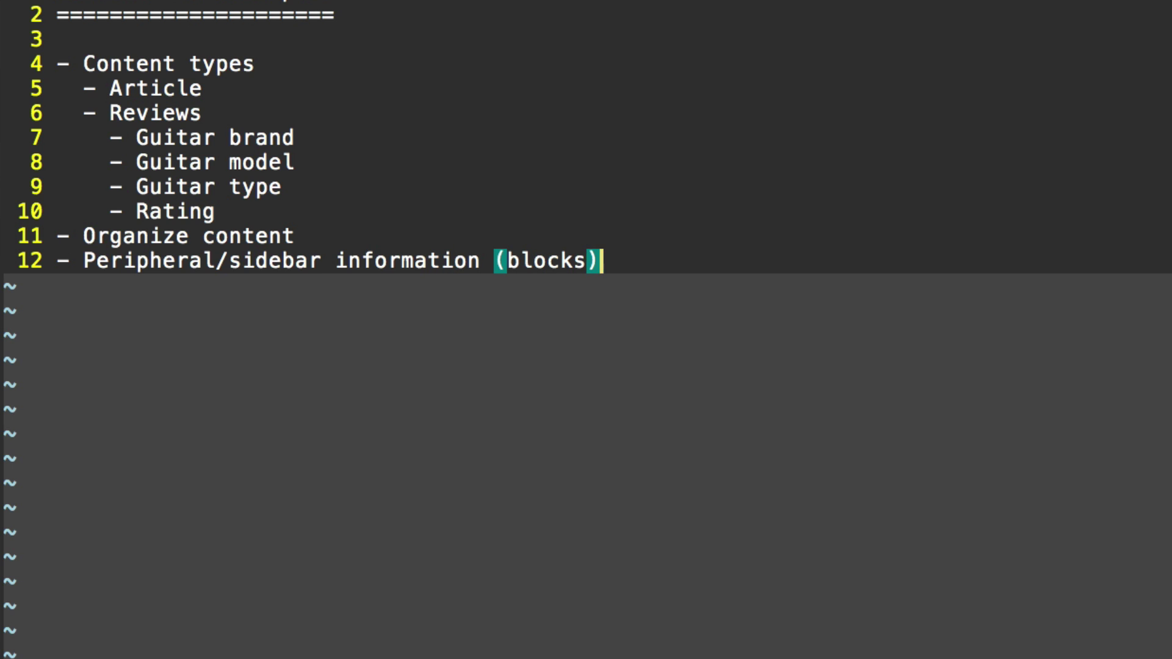
pyautogui.press('Return')
pyautogui.write('- ')
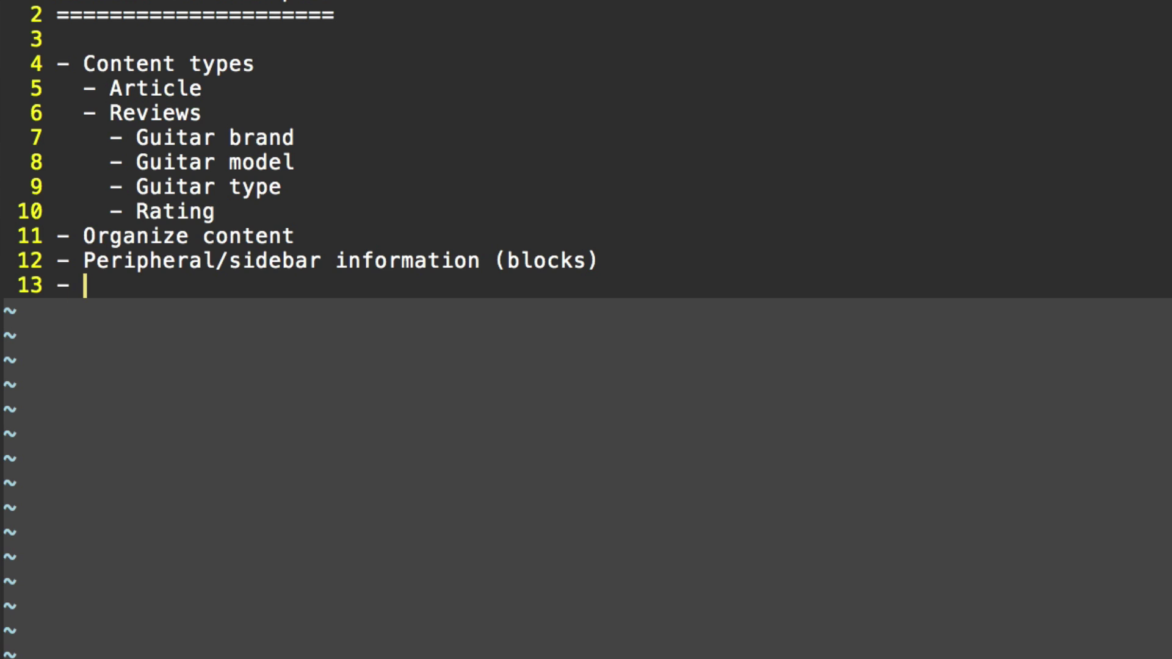
pyautogui.write('Ads')
# Add top-level bullets 'Customize homepage', 'Contact page' and 'Change theme'.
pyautogui.press('Return')
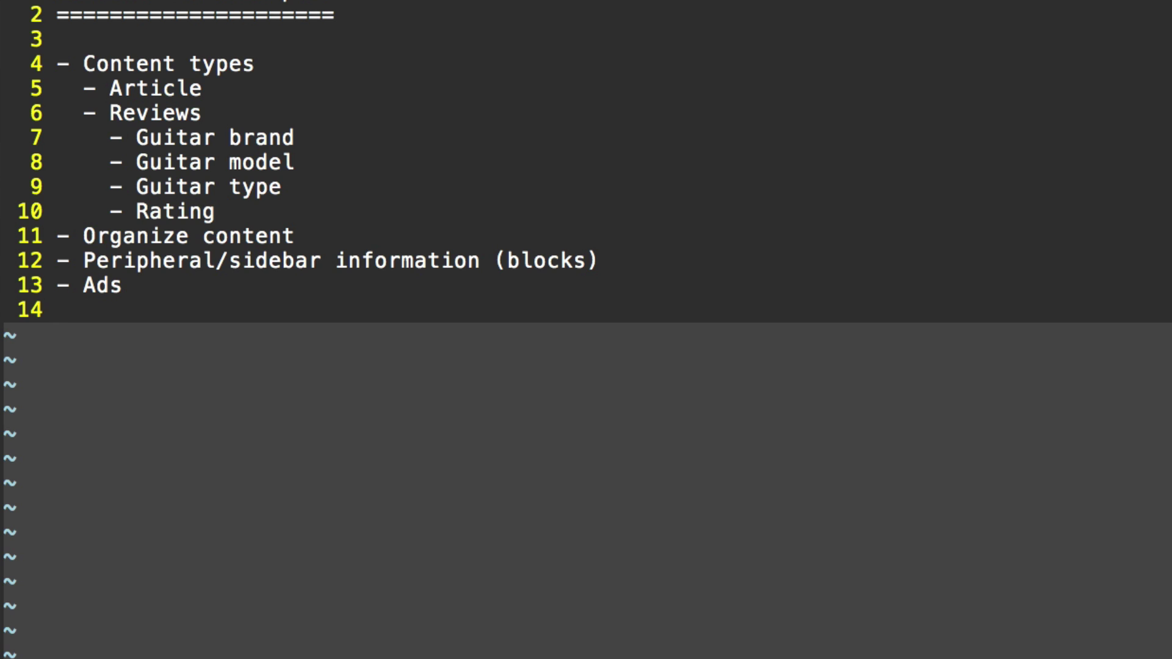
pyautogui.write('- Customize homepage')
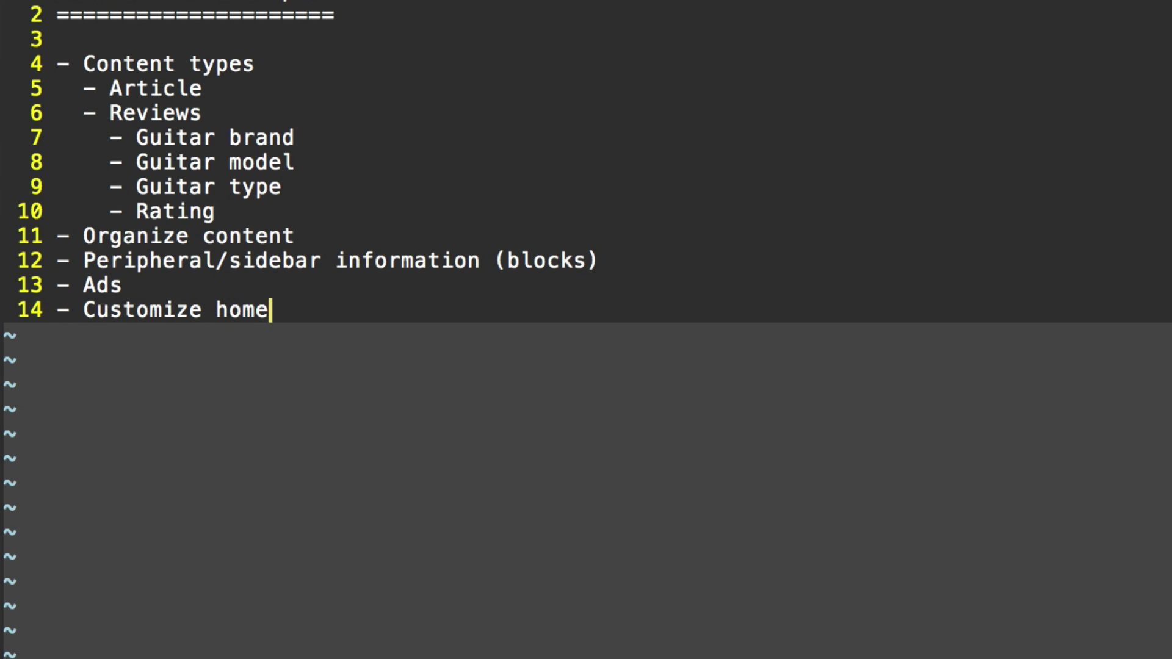
pyautogui.press('Return')
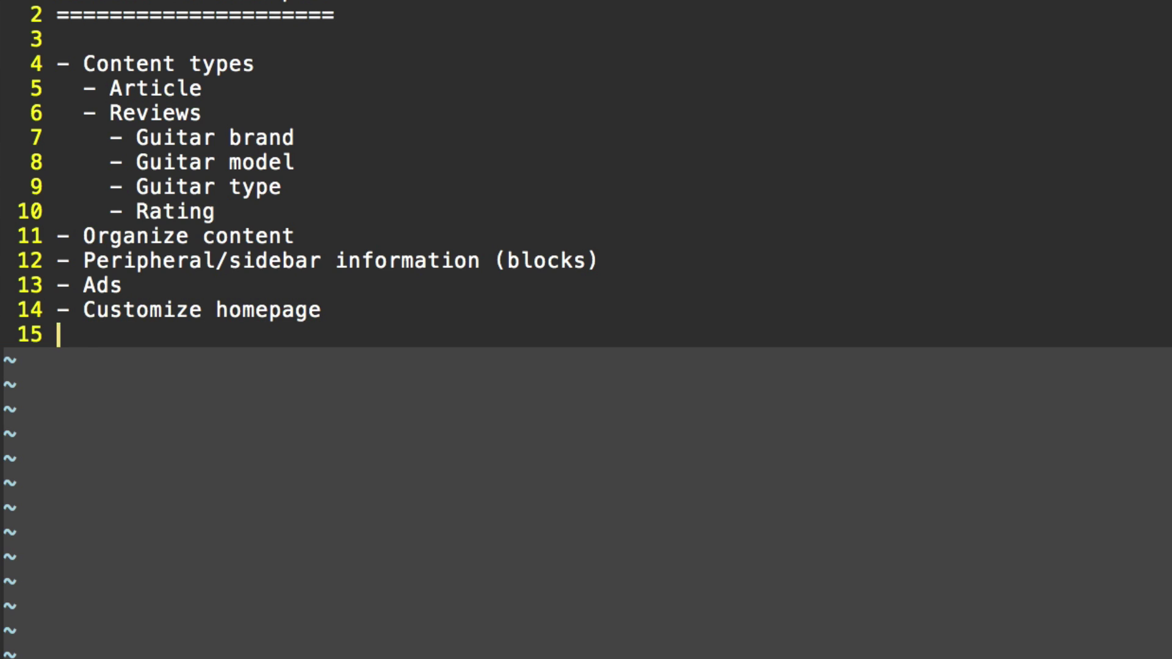
pyautogui.write('- Contact pa')
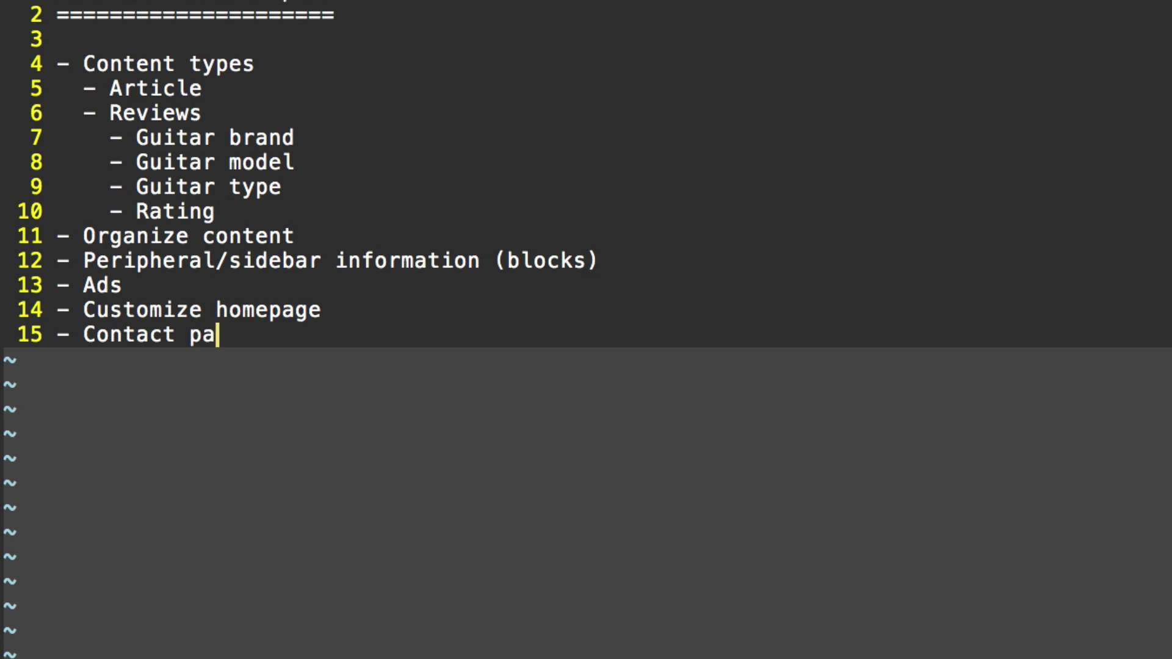
pyautogui.write('ge')
pyautogui.press('Return')
pyautogui.write('- Change the')
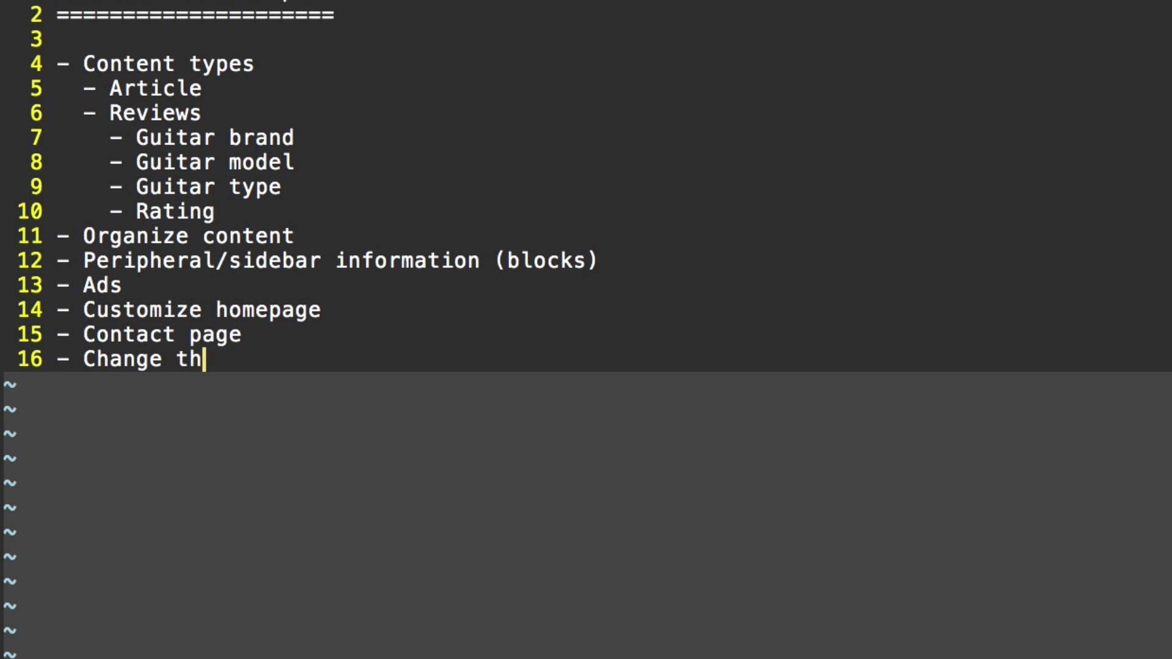
pyautogui.write('me')
pyautogui.press('Up')
pyautogui.press('Up')
pyautogui.press('Up')
pyautogui.press('Up')
pyautogui.press('Up')
pyautogui.press('Up')
pyautogui.press('Up')
pyautogui.press('Up')
pyautogui.press('Up')
pyautogui.press('Up')
pyautogui.press('Up')
pyautogui.press('Up')
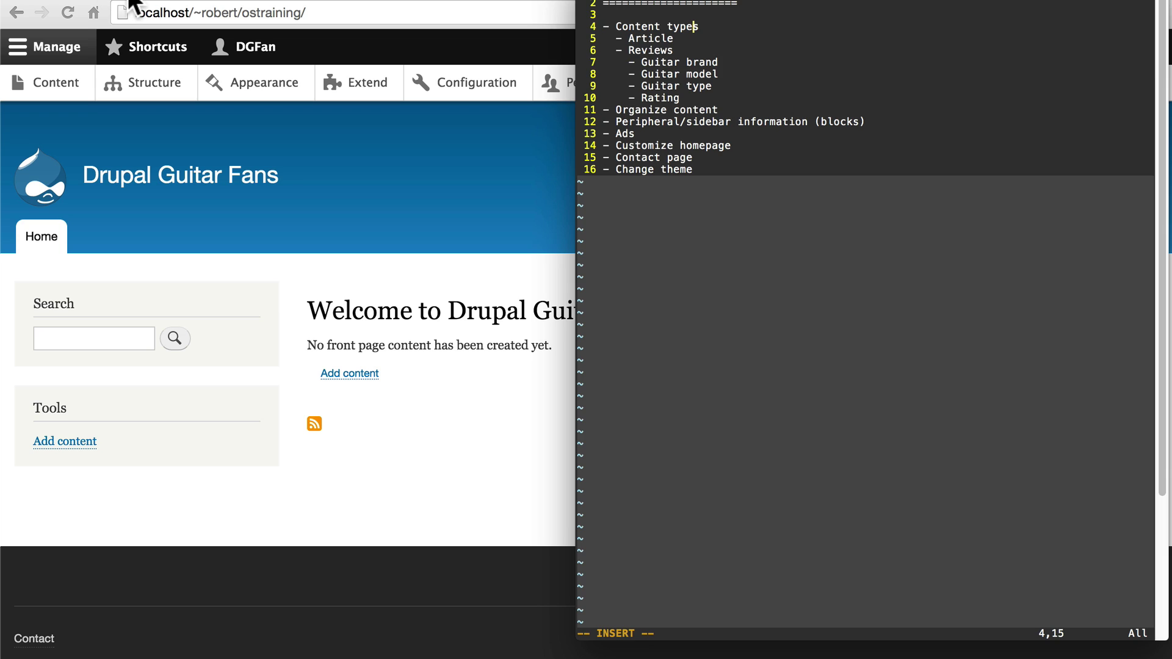
# In Drupal, go to Structure > Content types and view the Article type's fields.
pyautogui.click(134, 9)
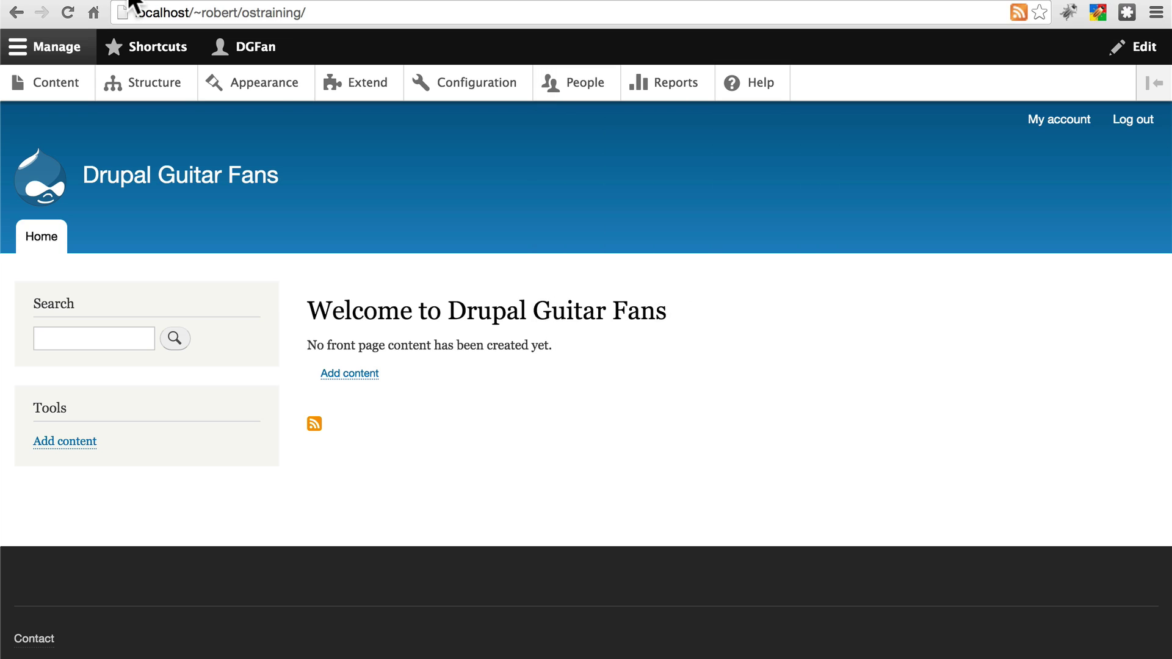
pyautogui.click(150, 91)
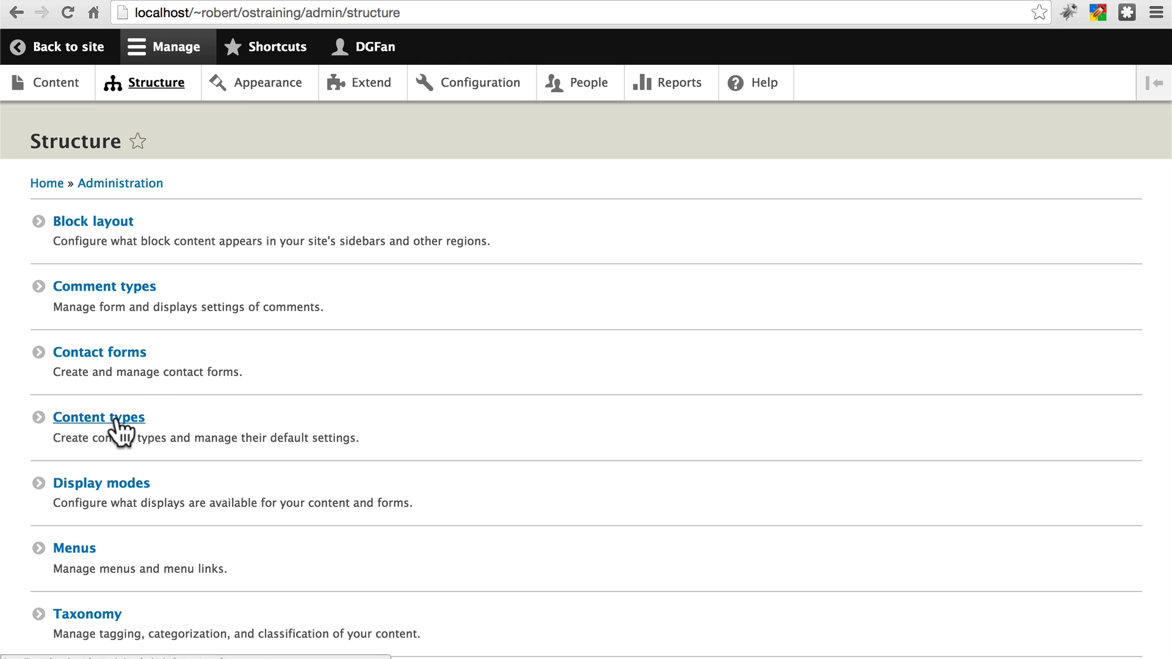
pyautogui.click(114, 420)
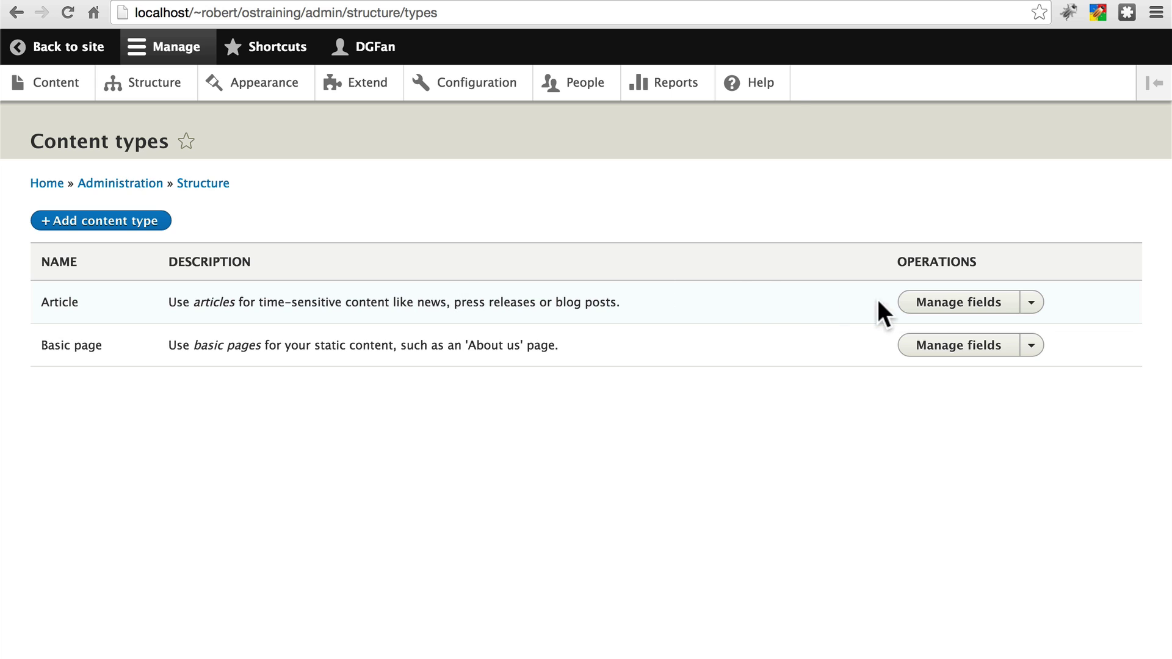
pyautogui.click(921, 306)
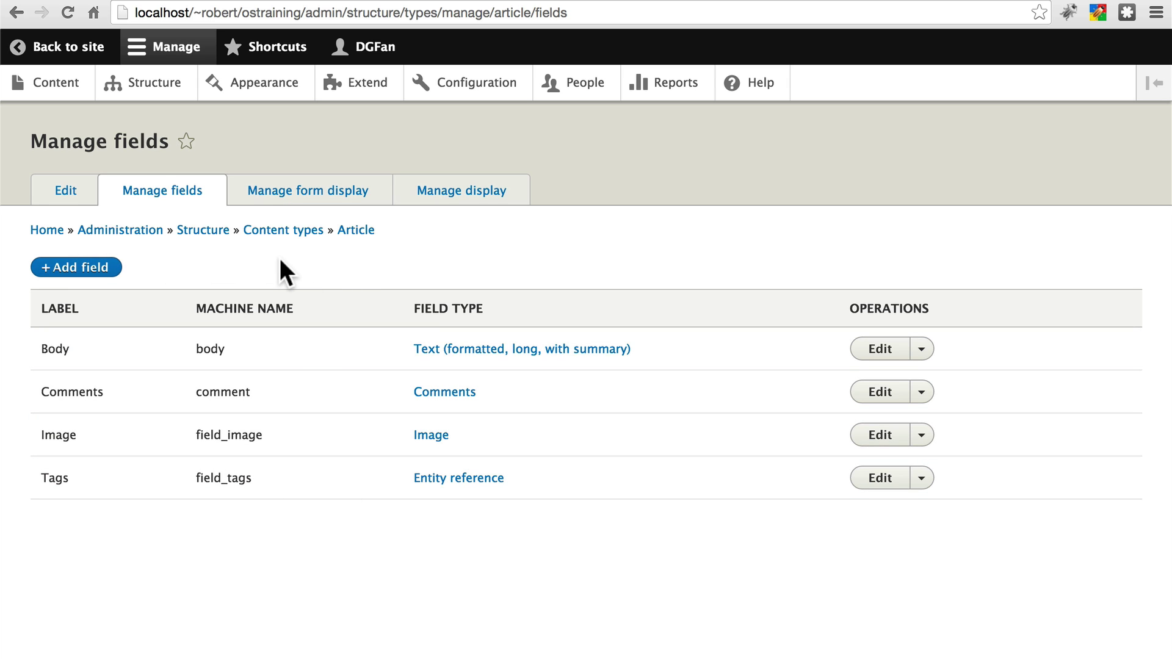
# Return to Content types and start adding a new content type.
pyautogui.click(160, 84)
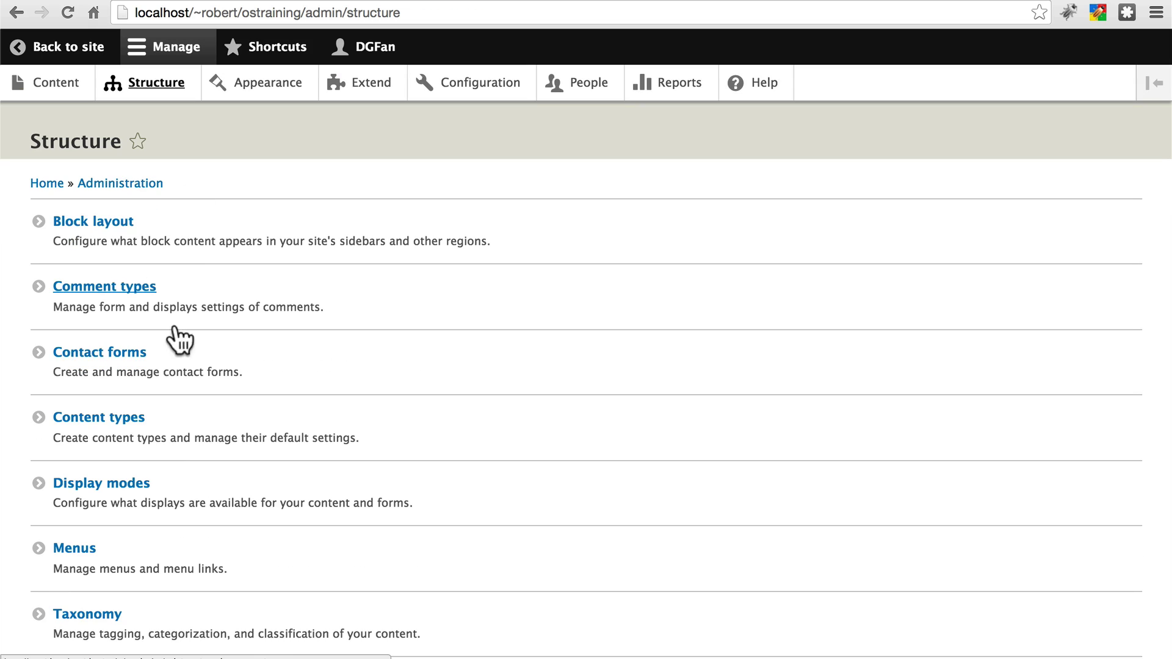
pyautogui.click(110, 418)
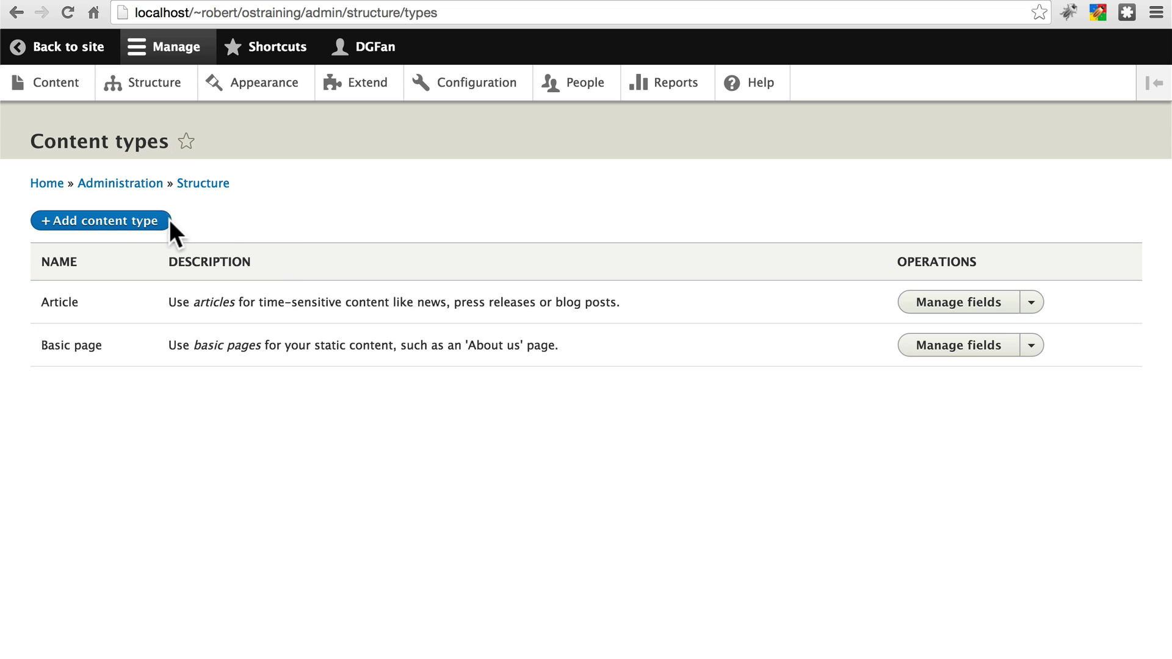
pyautogui.click(142, 223)
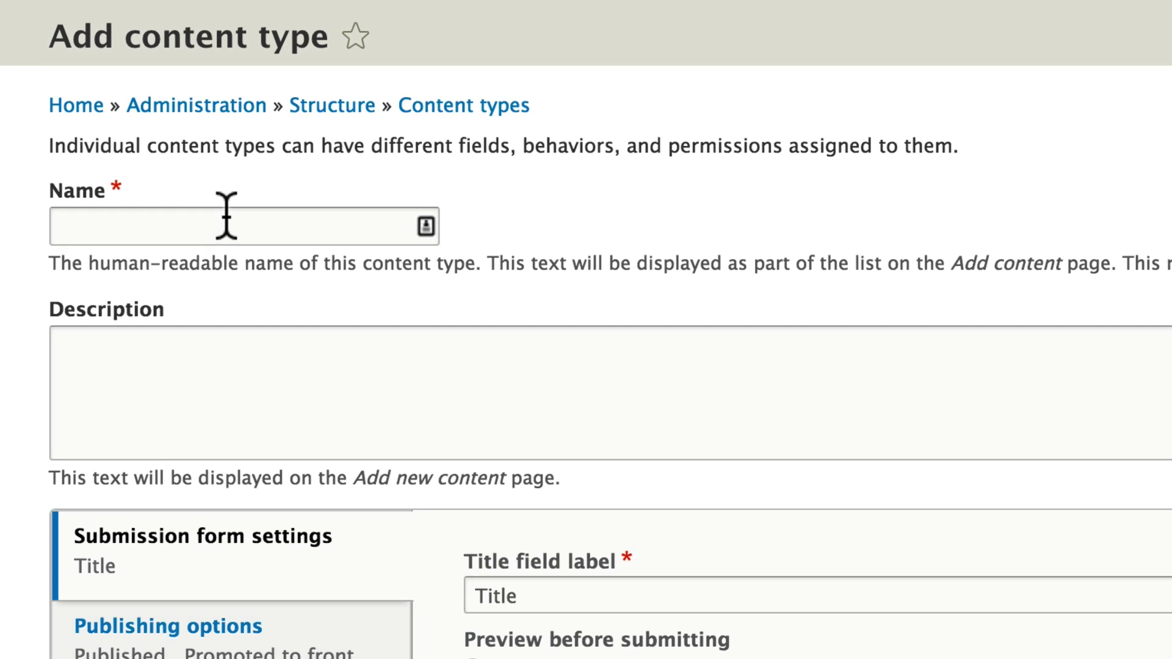
# Name the content type 'Review' with description 'Reviews of guitars.'.
pyautogui.click(266, 214)
pyautogui.write('Review')
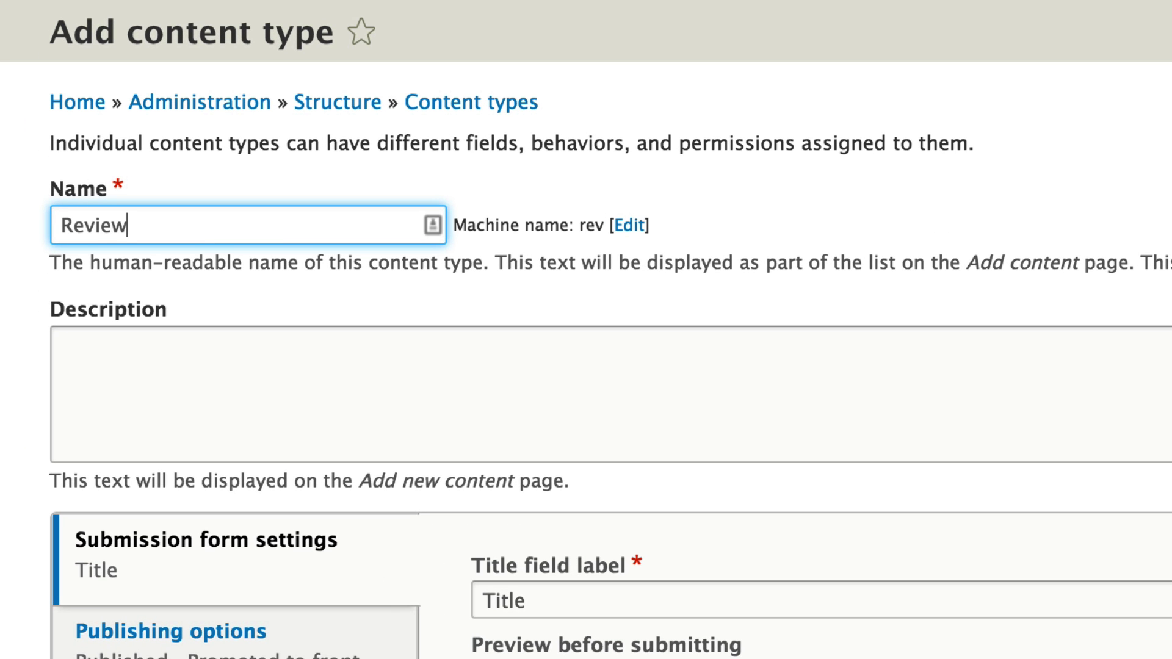
pyautogui.click(940, 201)
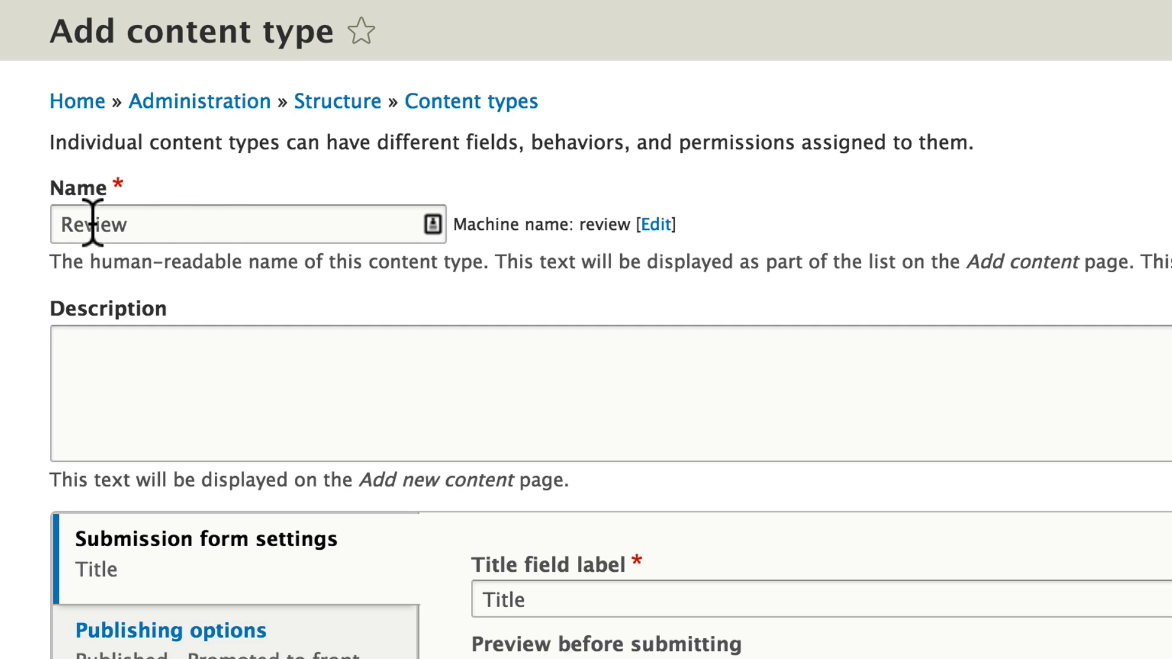
pyautogui.click(197, 229)
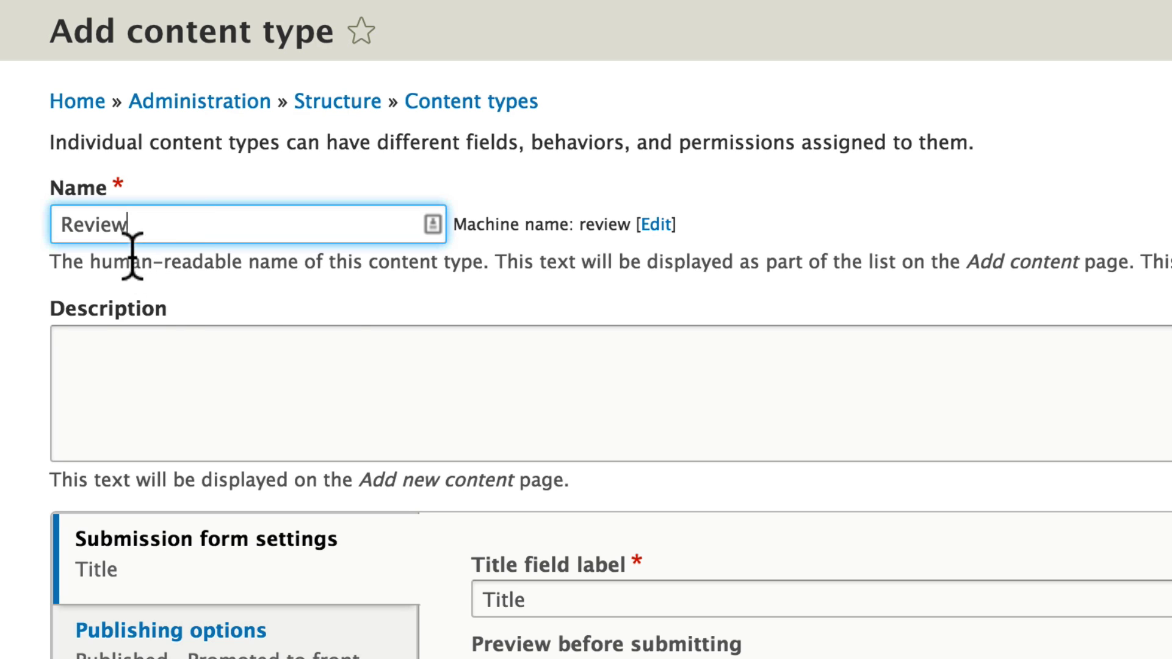
pyautogui.click(362, 349)
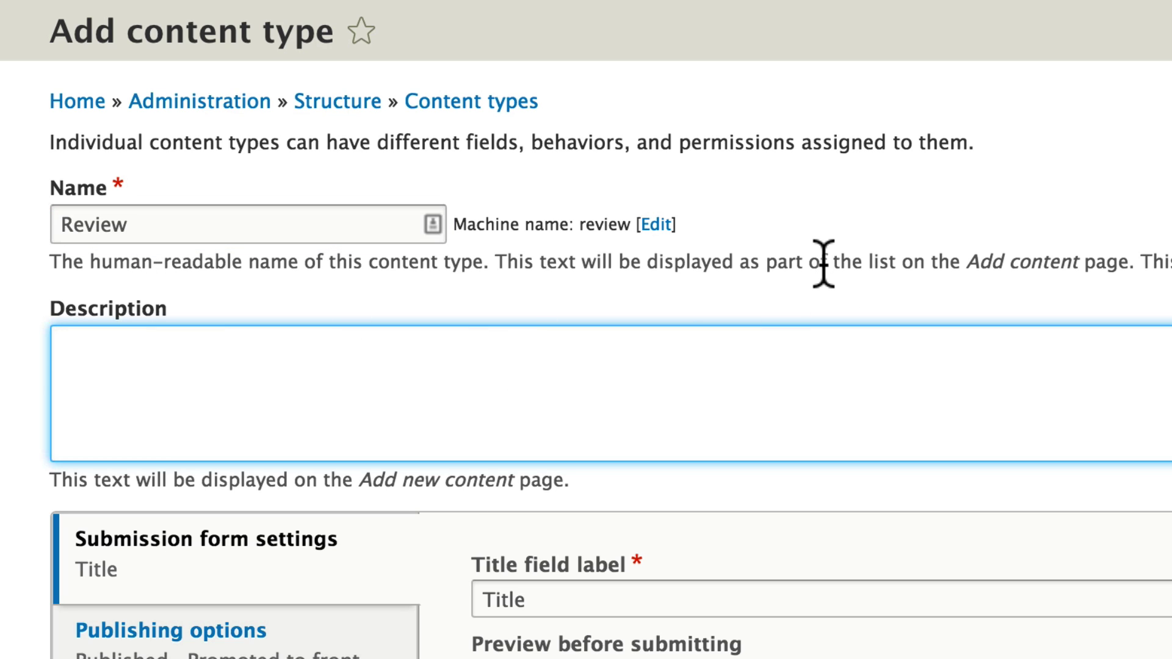
pyautogui.write('Reviews')
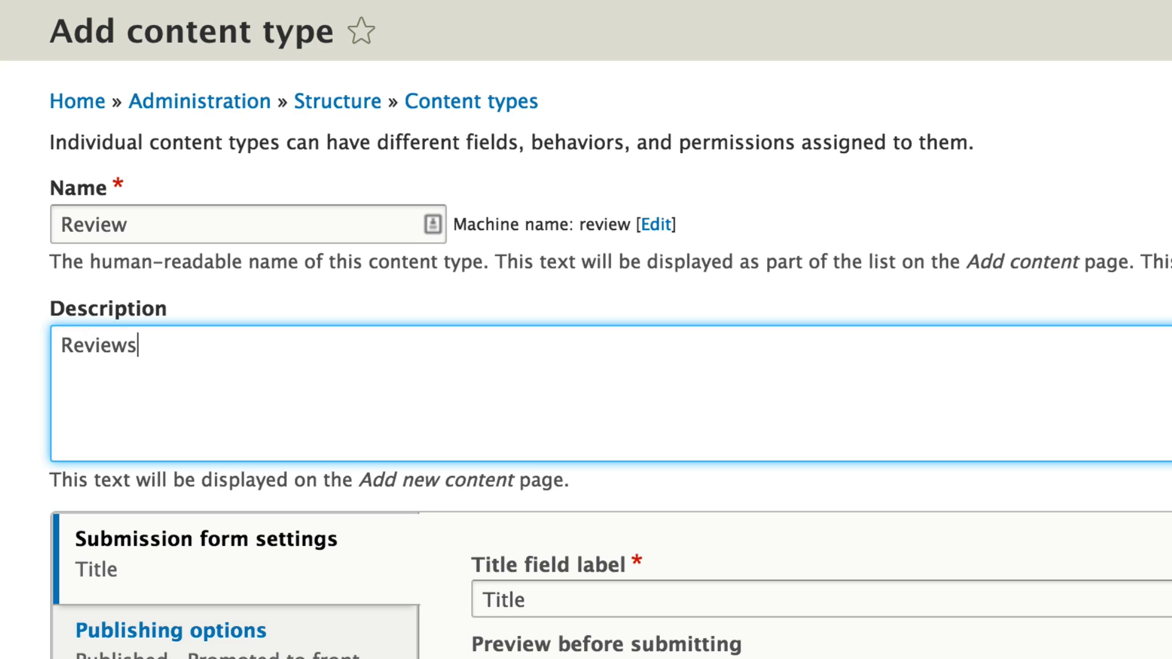
pyautogui.write(' of guitars.')
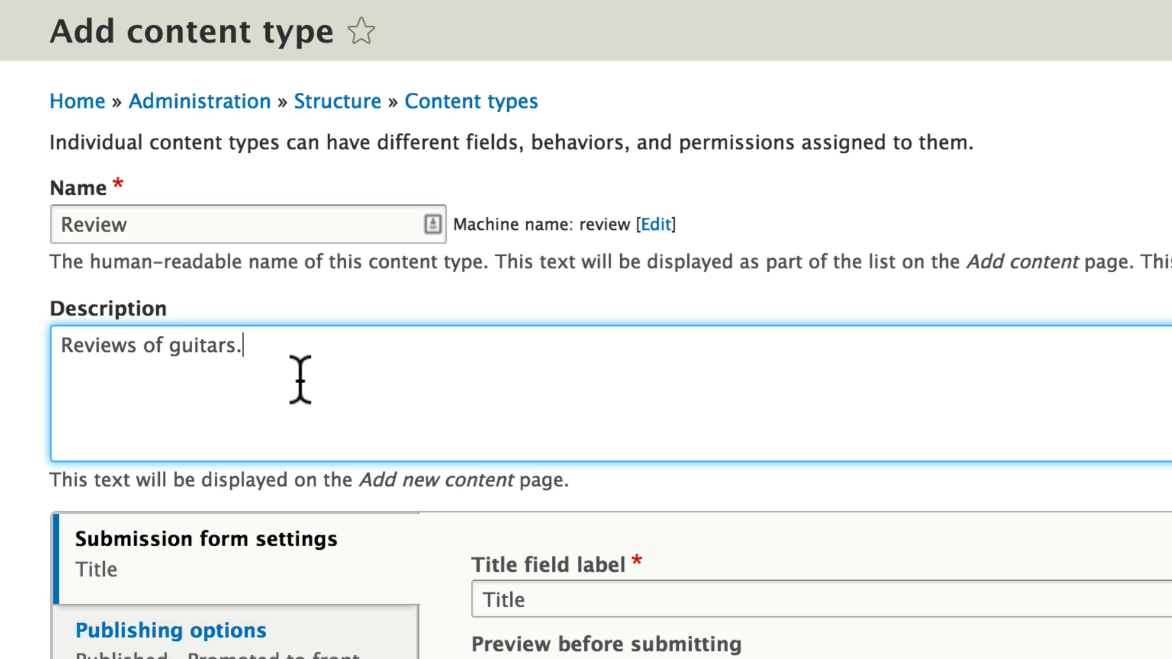
pyautogui.click(307, 307)
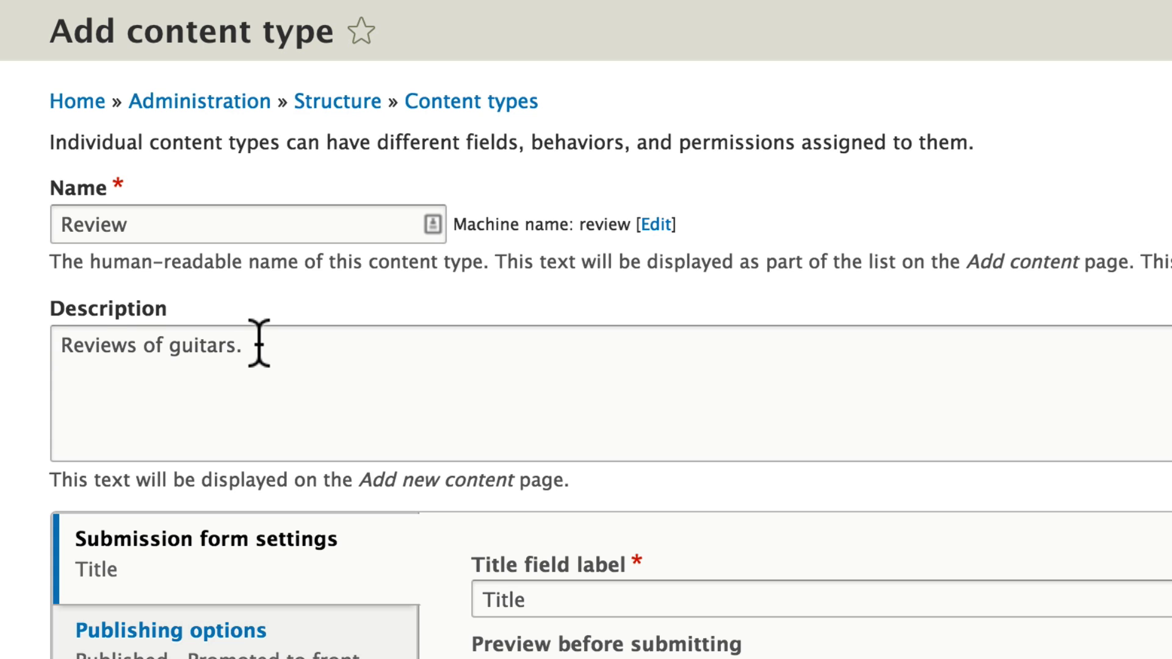
# Review the publishing, display and menu settings, then save and manage fields.
pyautogui.scroll(-3, 259, 343)
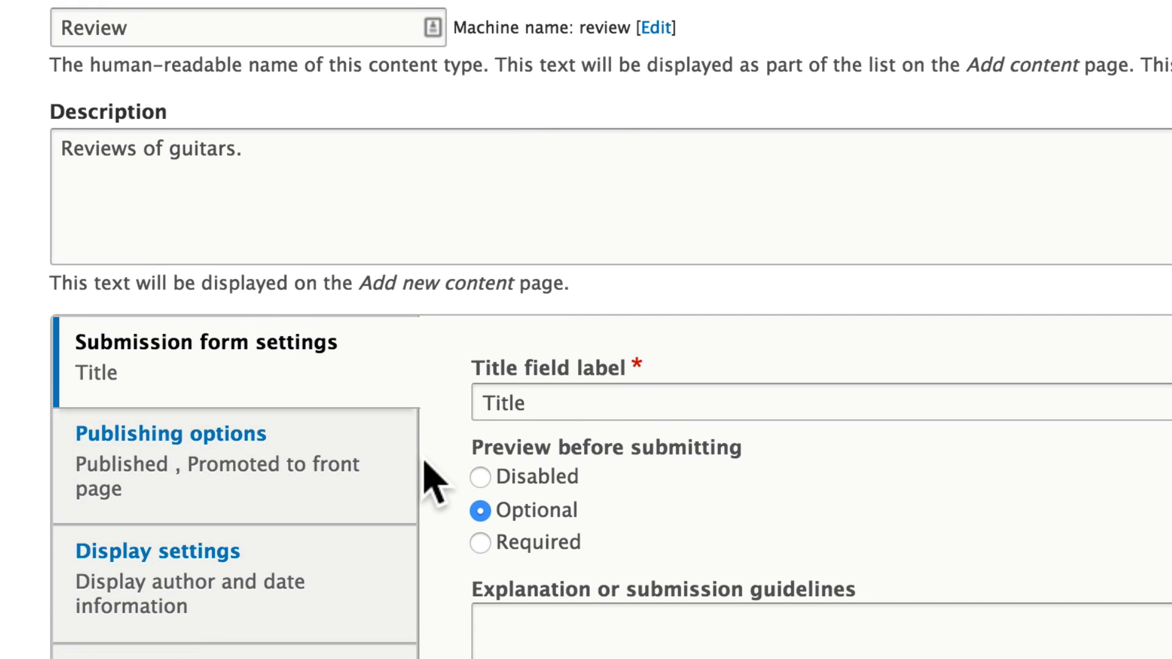
pyautogui.click(391, 482)
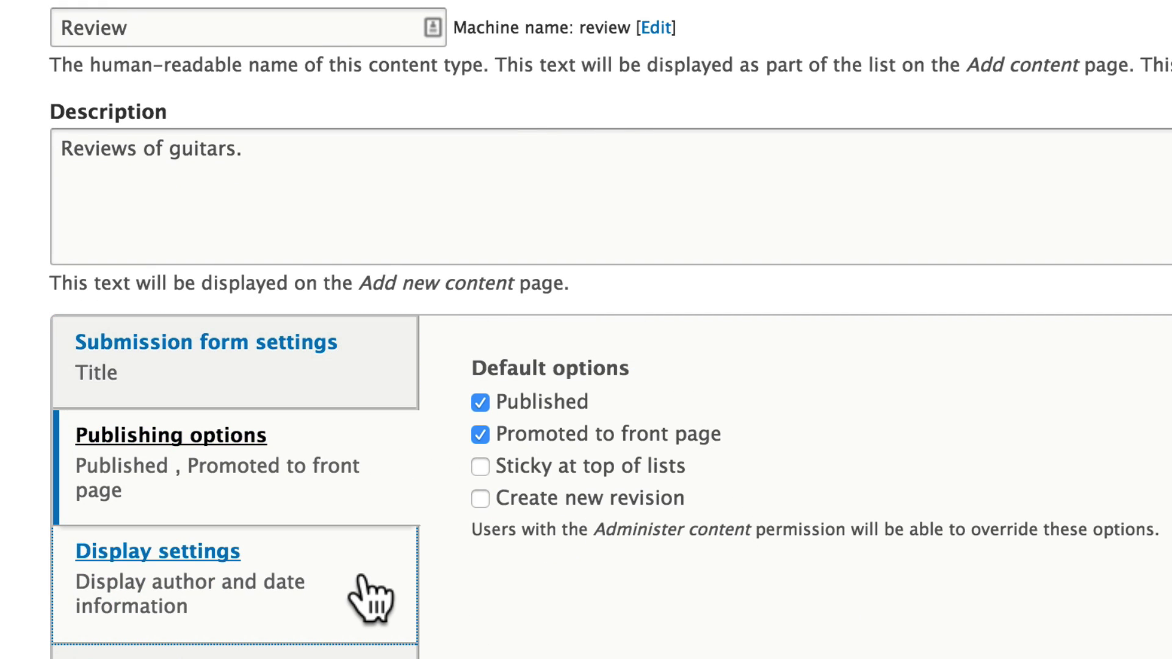
pyautogui.click(363, 580)
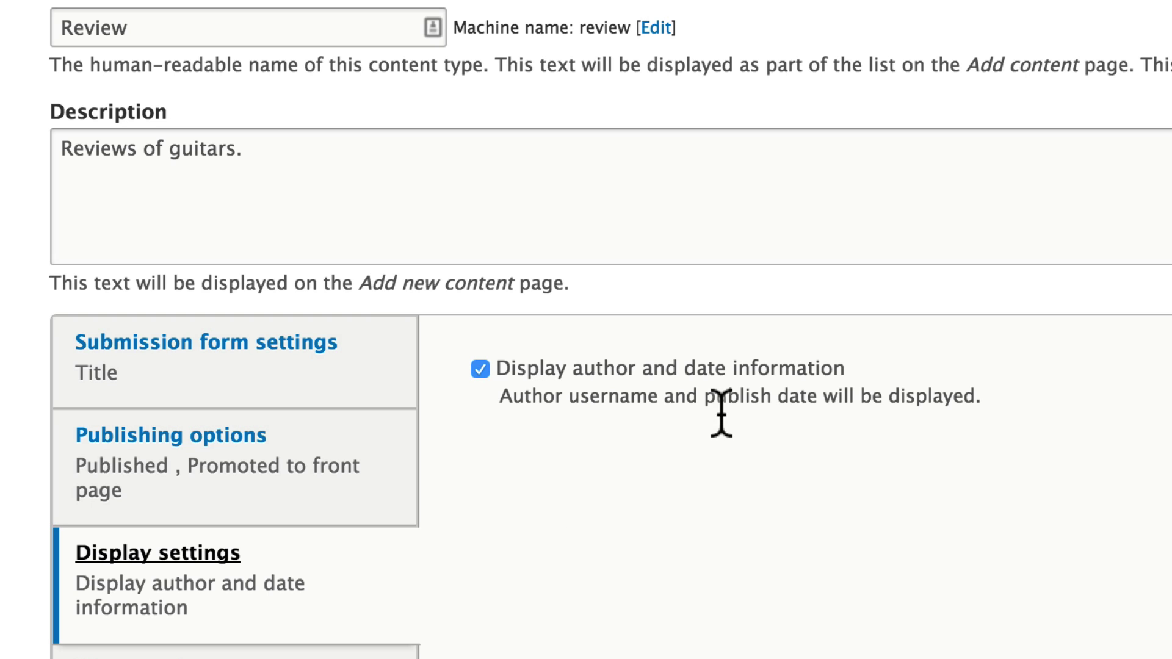
pyautogui.click(397, 491)
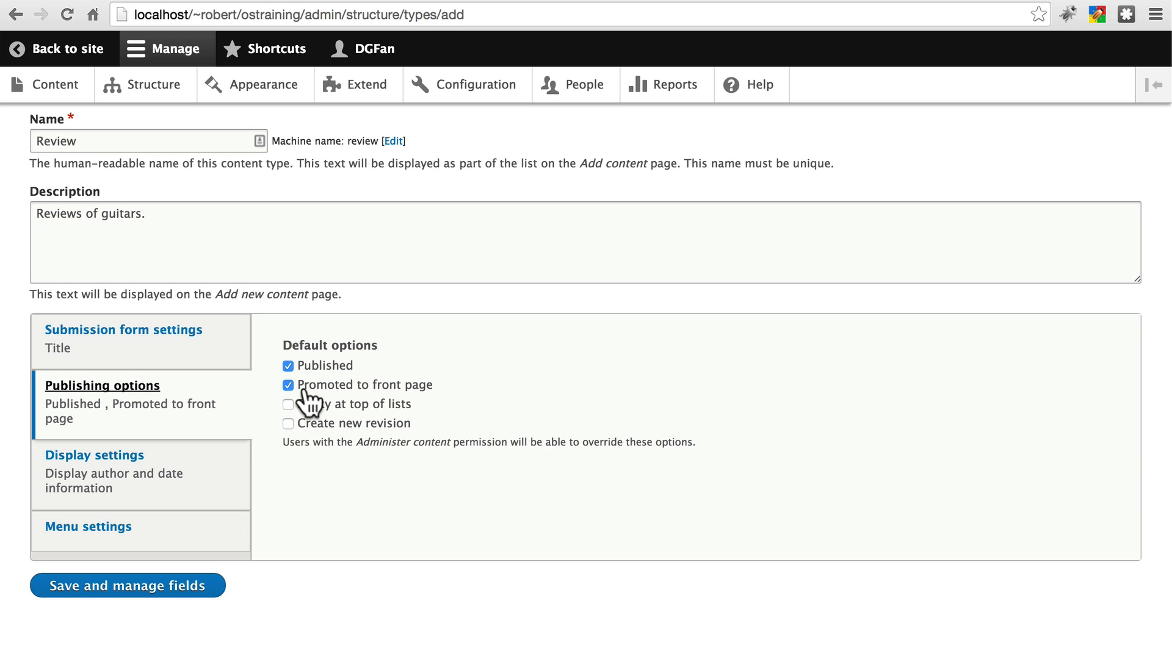
pyautogui.click(218, 547)
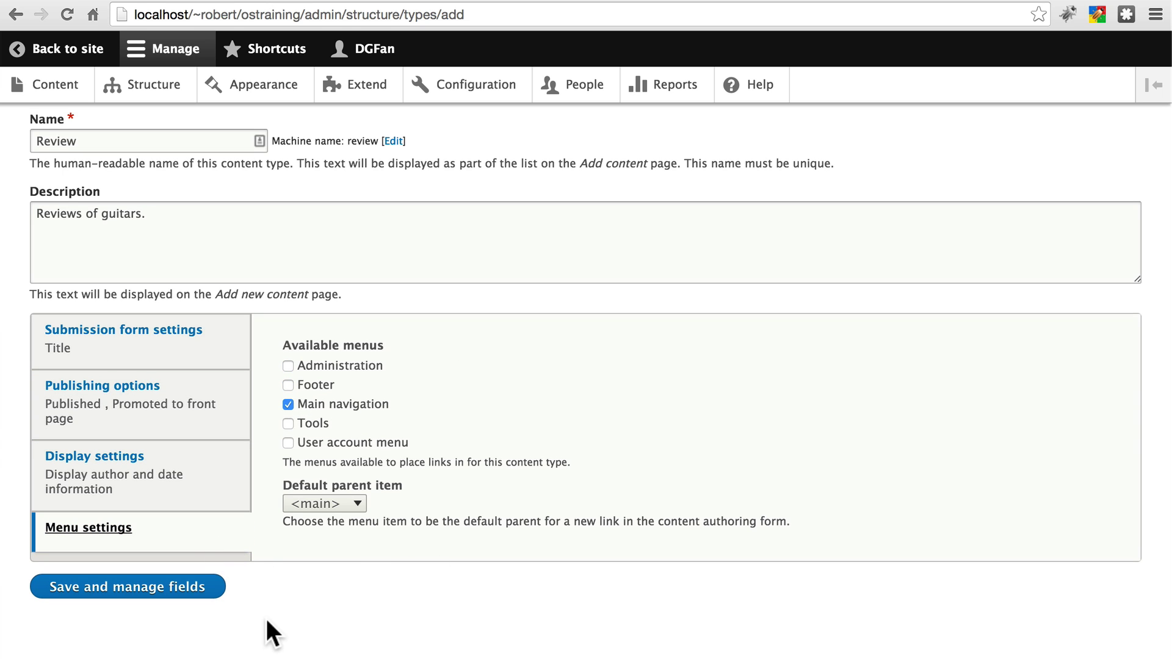
pyautogui.click(178, 588)
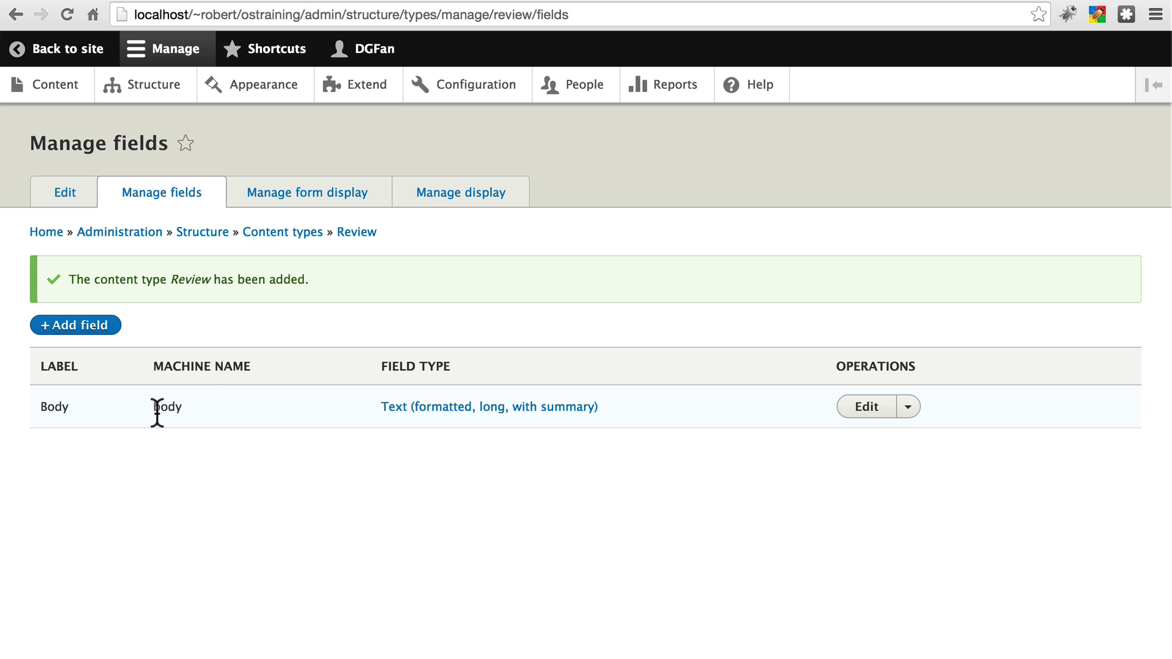
# Start adding a field to Review, checking the Guitar brand note in Vim.
pyautogui.click(89, 332)
pyautogui.press('super+Tab')
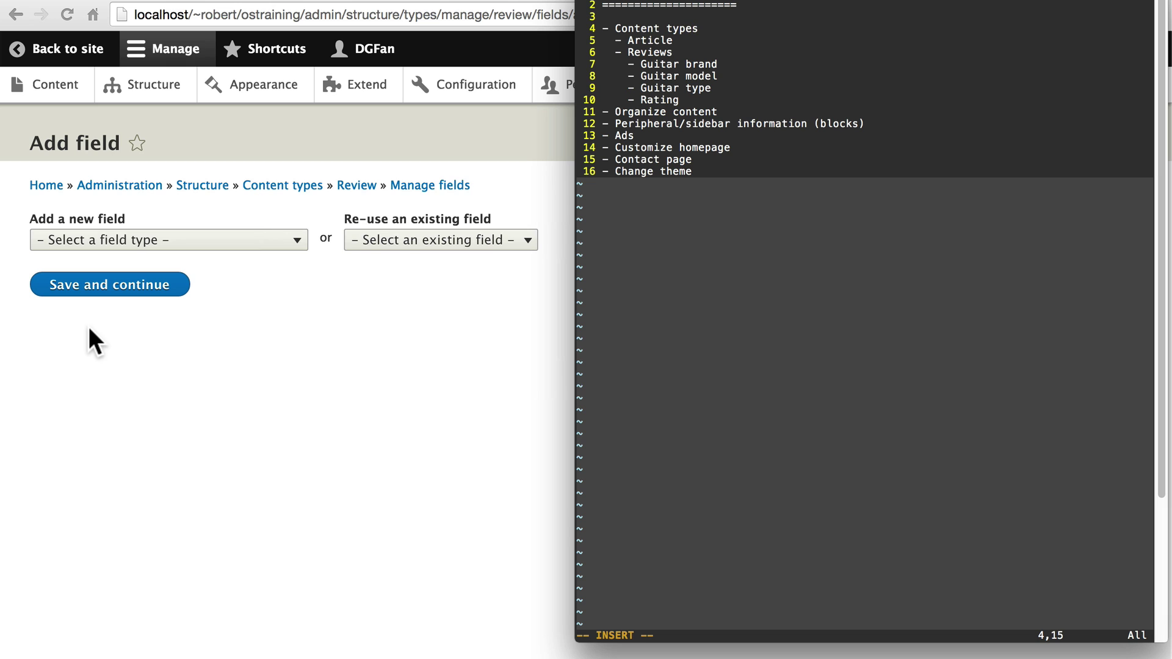
pyautogui.press('Down')
pyautogui.press('Down')
pyautogui.press('Down')
pyautogui.click(47, 328)
# Create a Text (plain) field labelled 'Brand' and continue to its settings.
pyautogui.click(286, 241)
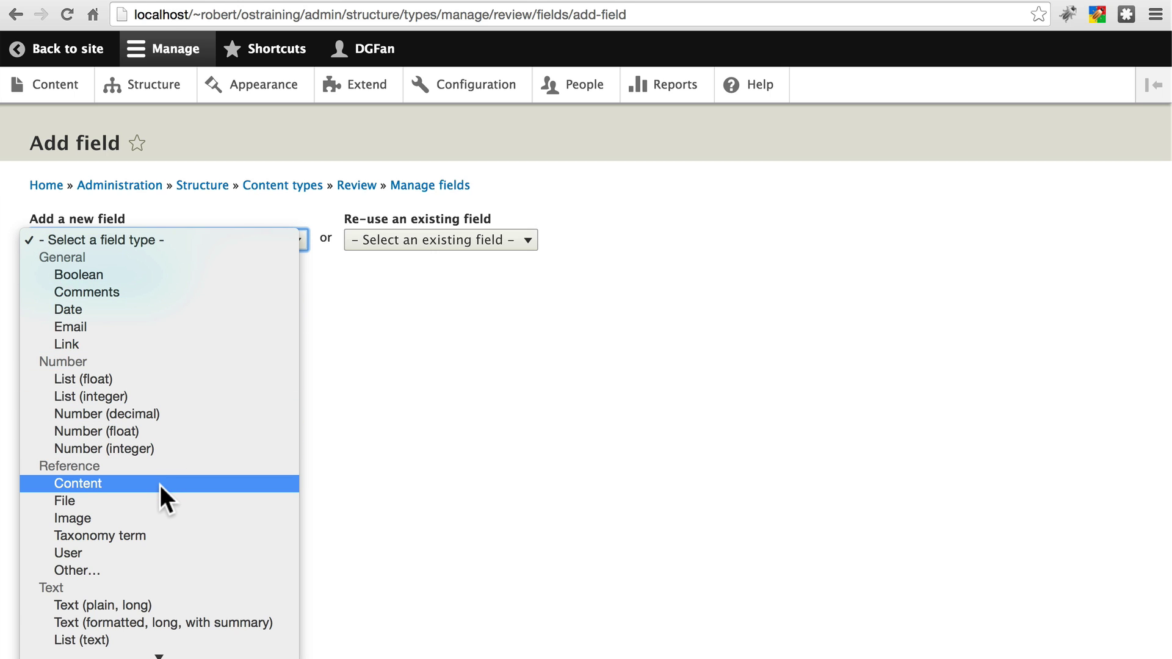
pyautogui.scroll(-2, 199, 503)
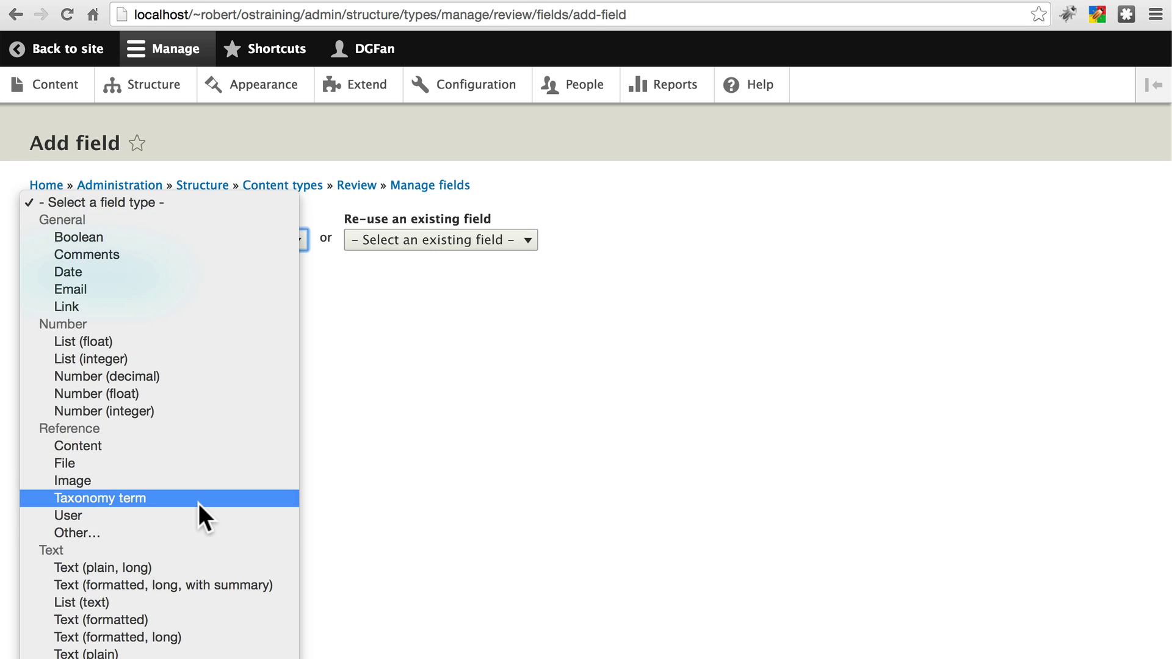
pyautogui.click(103, 655)
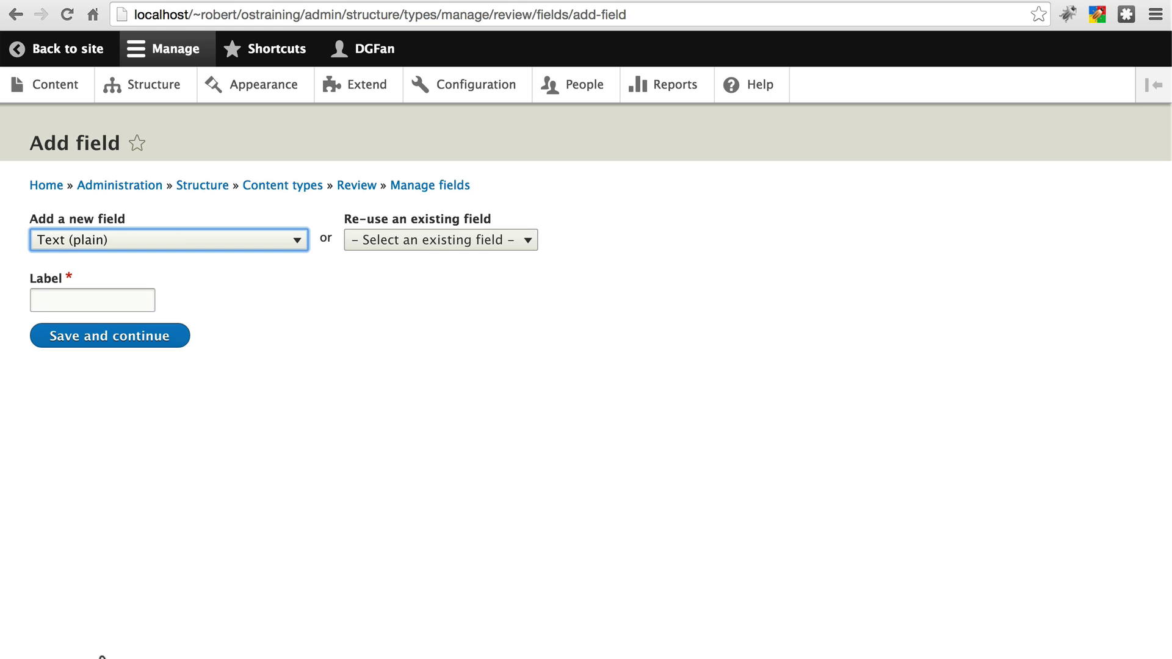
pyautogui.click(127, 298)
pyautogui.write('Brand')
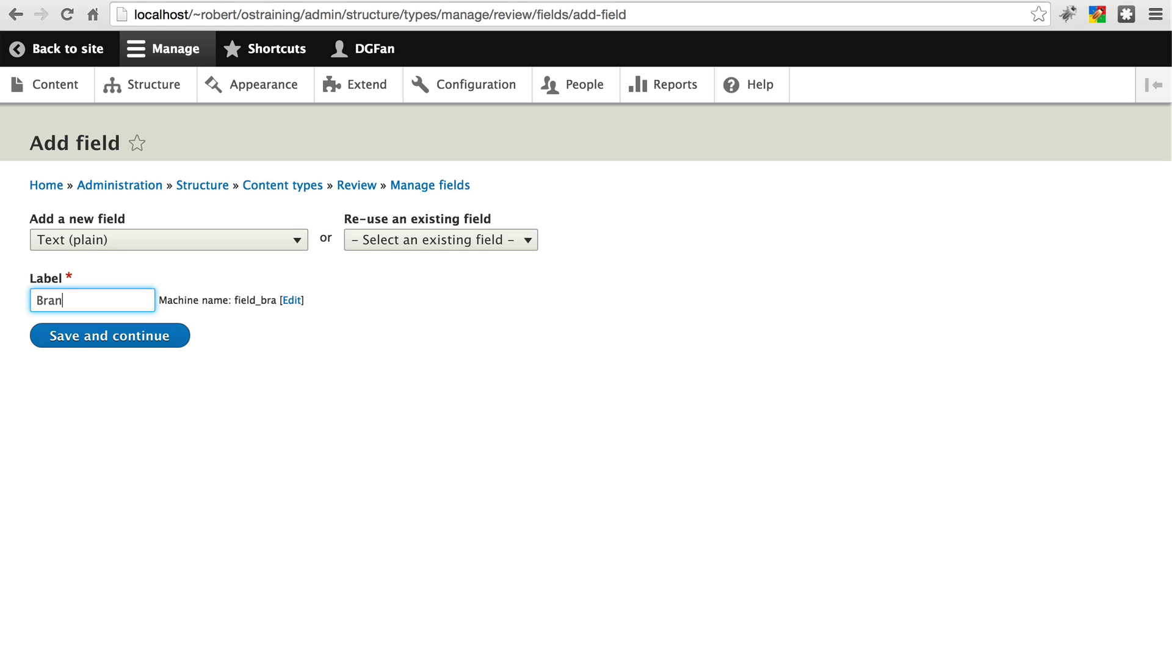
pyautogui.click(132, 342)
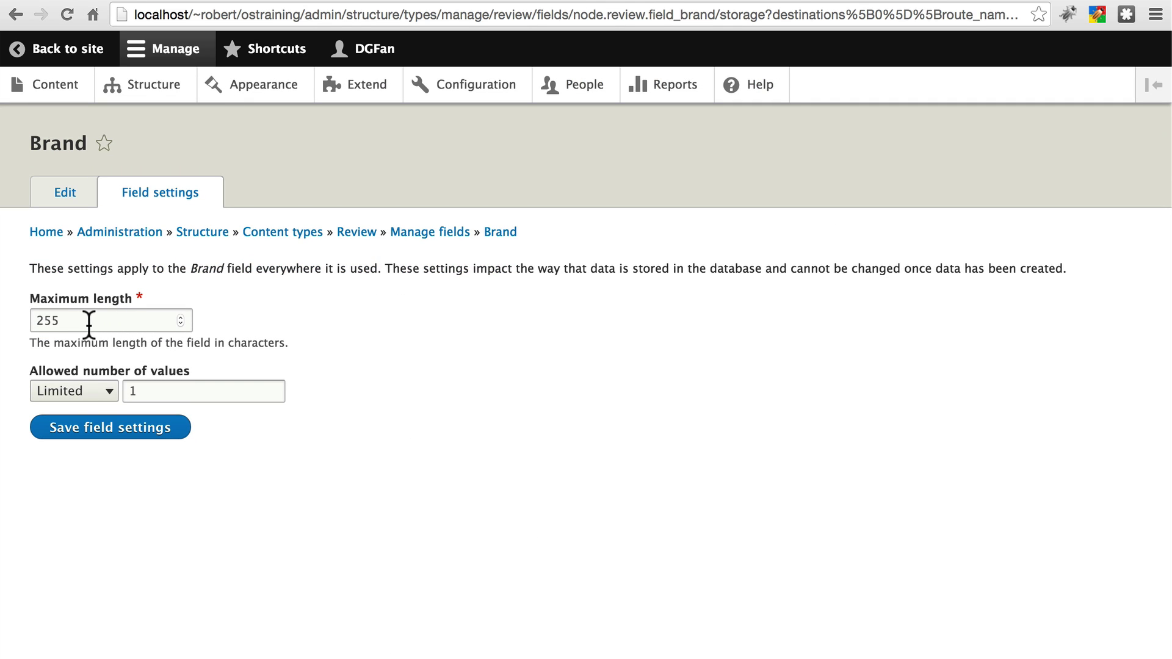
# Set the Brand field's maximum length to 60 and save the field settings.
pyautogui.moveTo(76, 320); pyautogui.dragTo(24, 322)
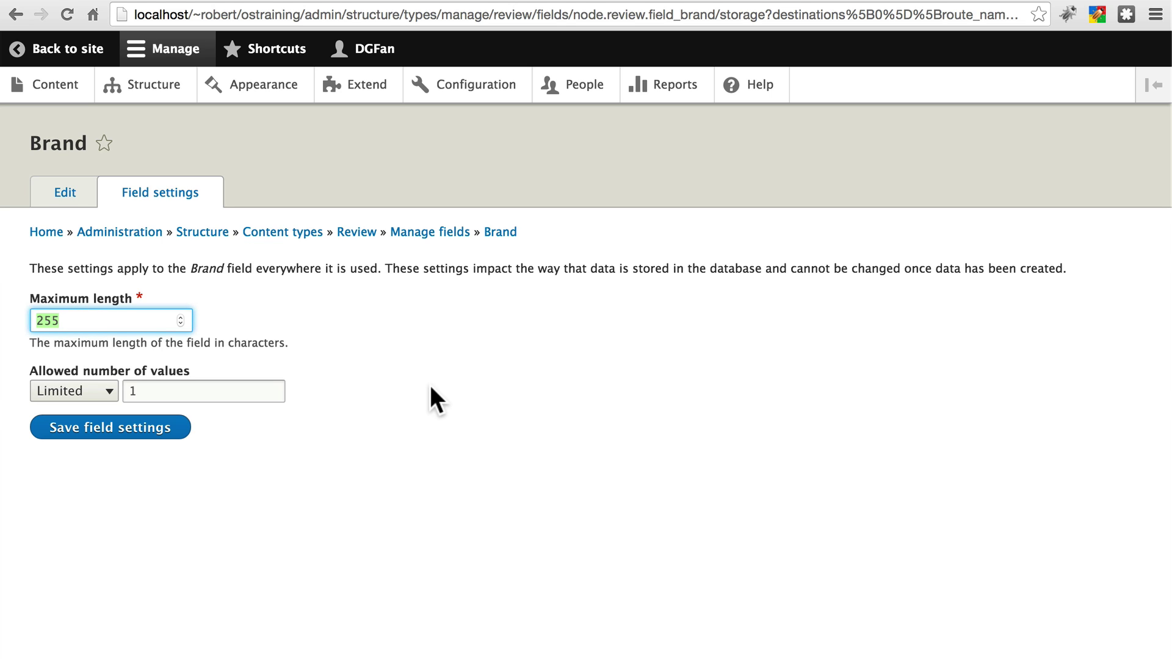
pyautogui.write('60')
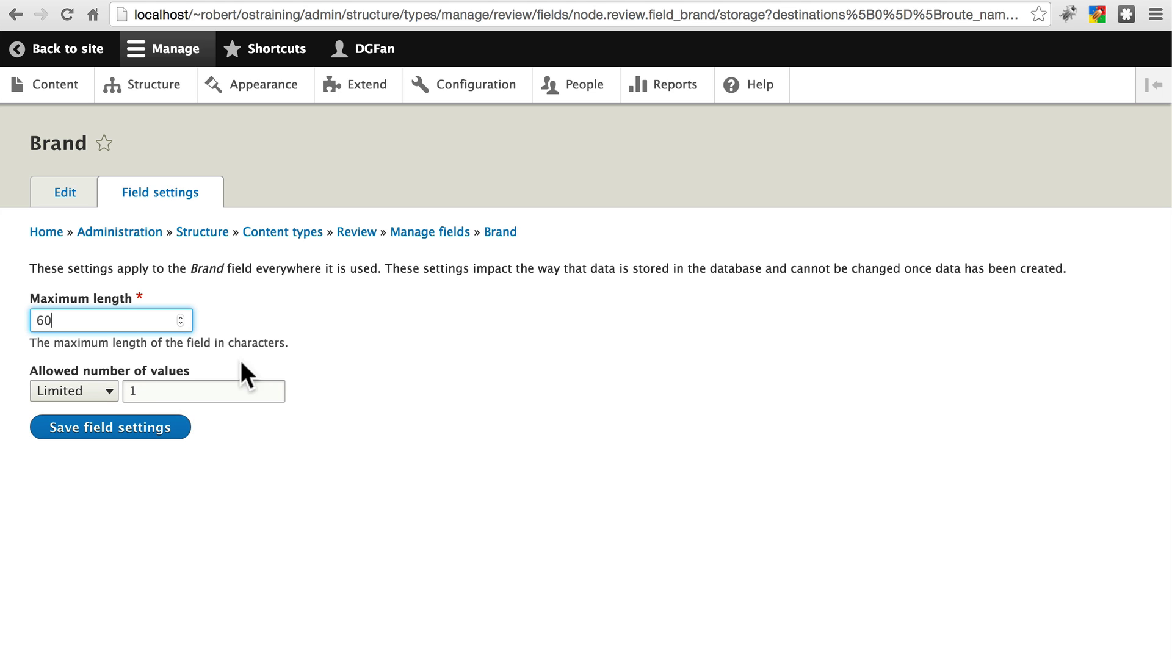
pyautogui.click(76, 431)
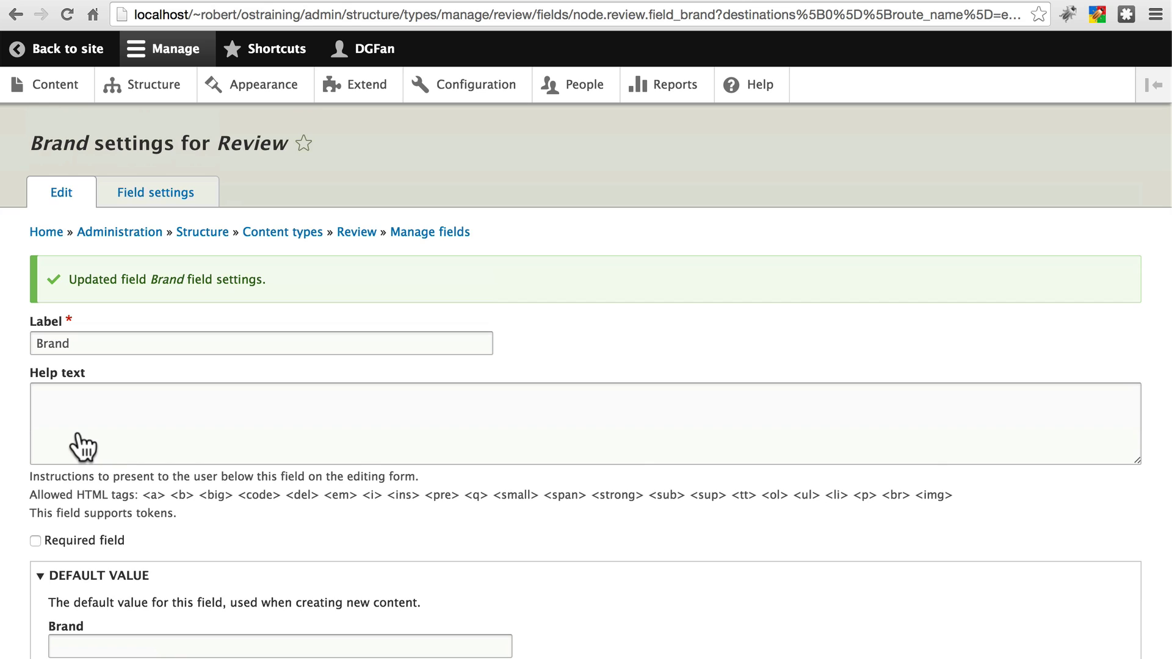
# Enter Brand help text 'The brand of the guitar being reviewed.'.
pyautogui.click(81, 445)
pyautogui.write('The brand of teh')
pyautogui.press('BackSpace')
pyautogui.press('BackSpace')
pyautogui.write('he guitar being reviewed.')
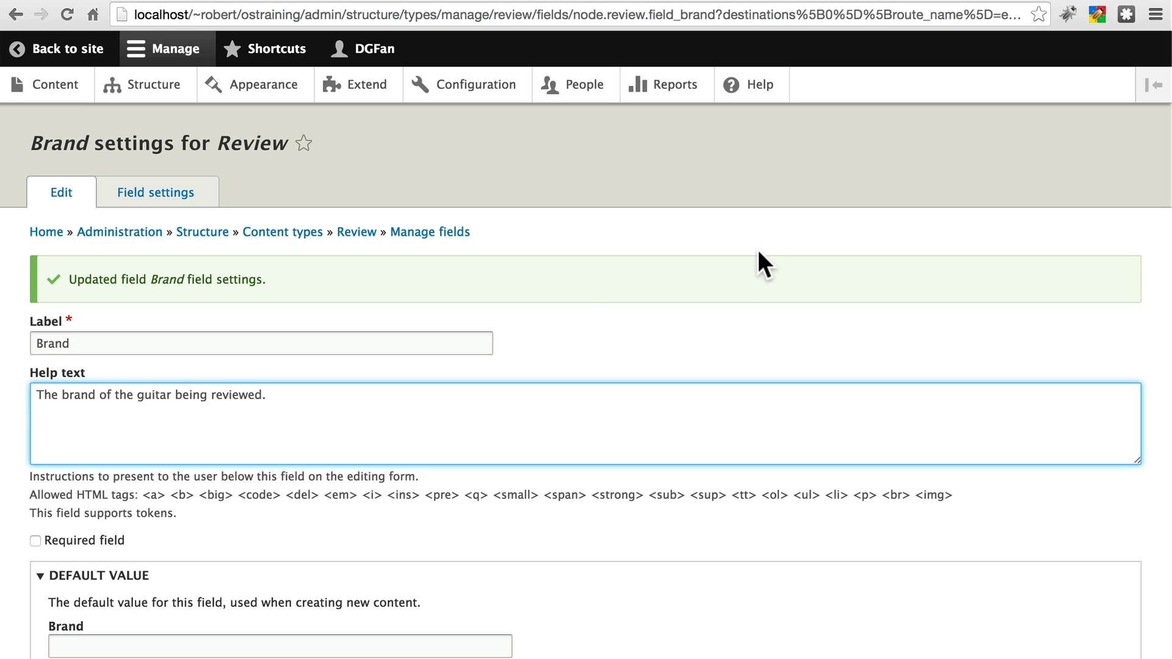
# Mark Brand as required, leave its default value empty, and save the settings.
pyautogui.scroll(-3, 760, 247)
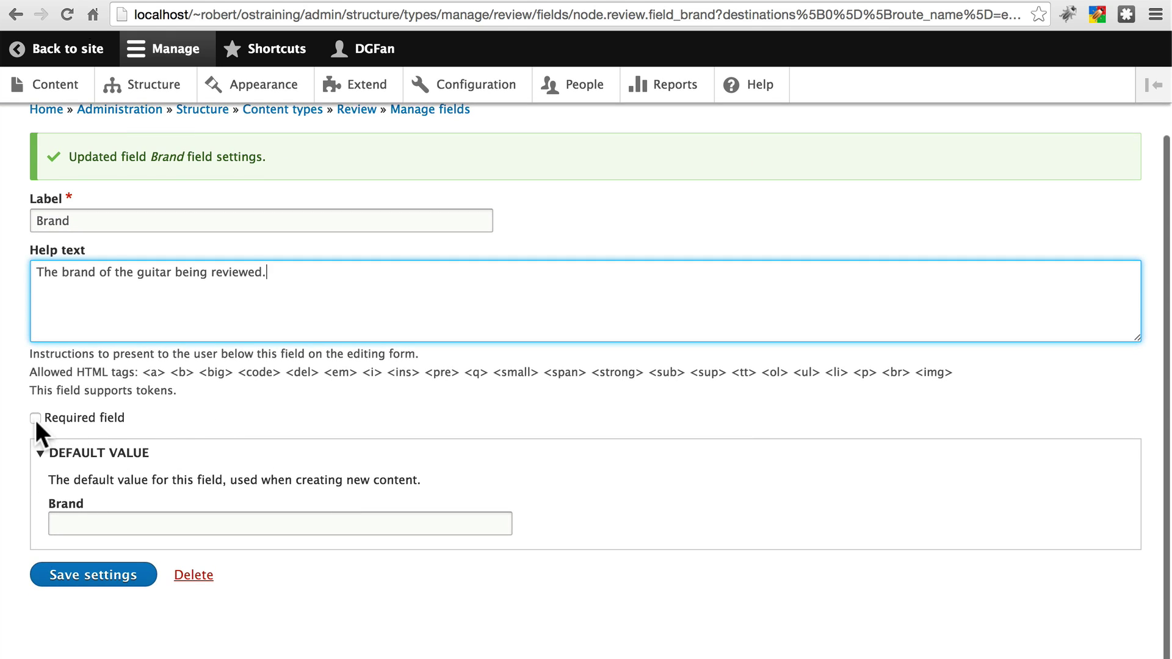
pyautogui.click(35, 418)
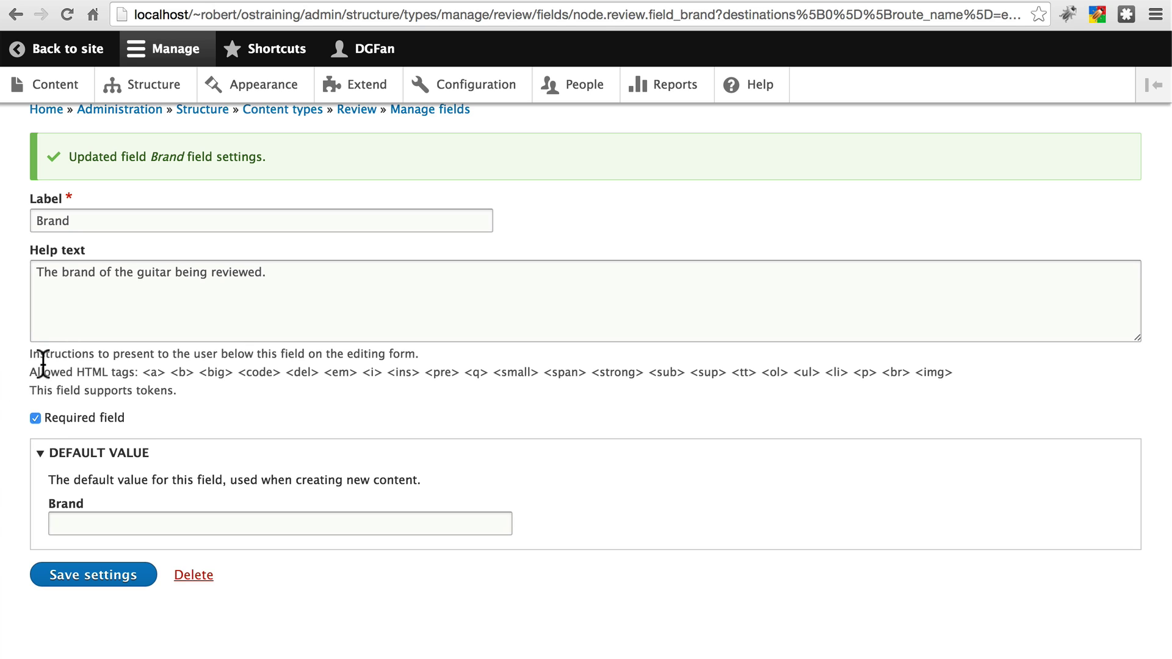
pyautogui.click(163, 523)
pyautogui.click(562, 518)
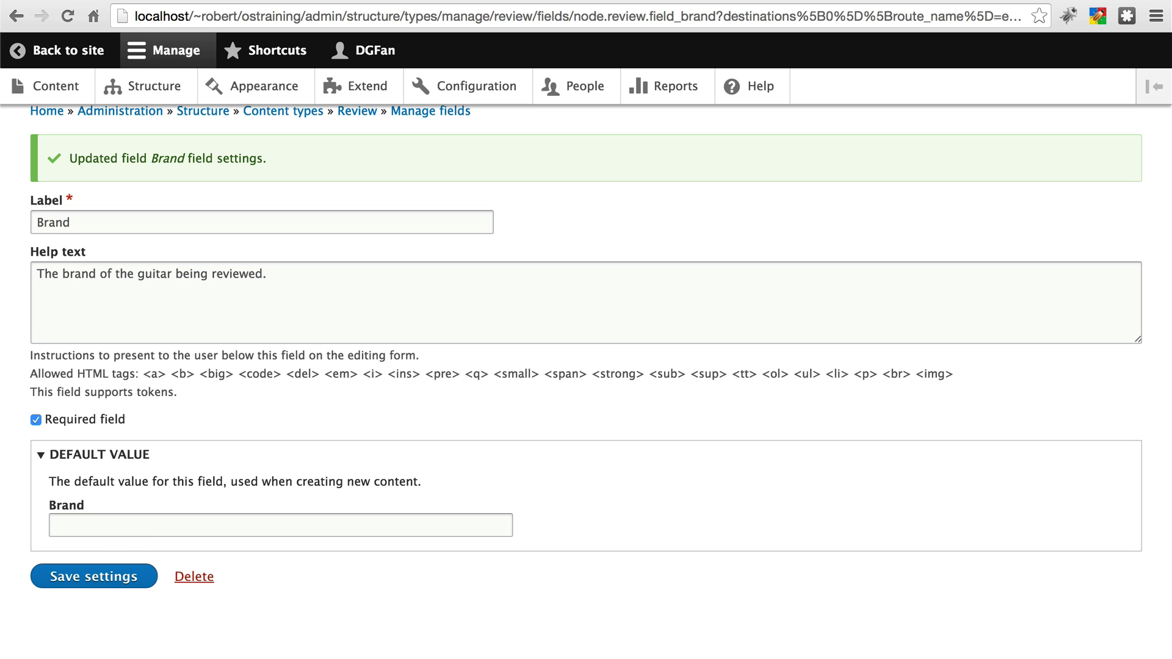
pyautogui.click(99, 581)
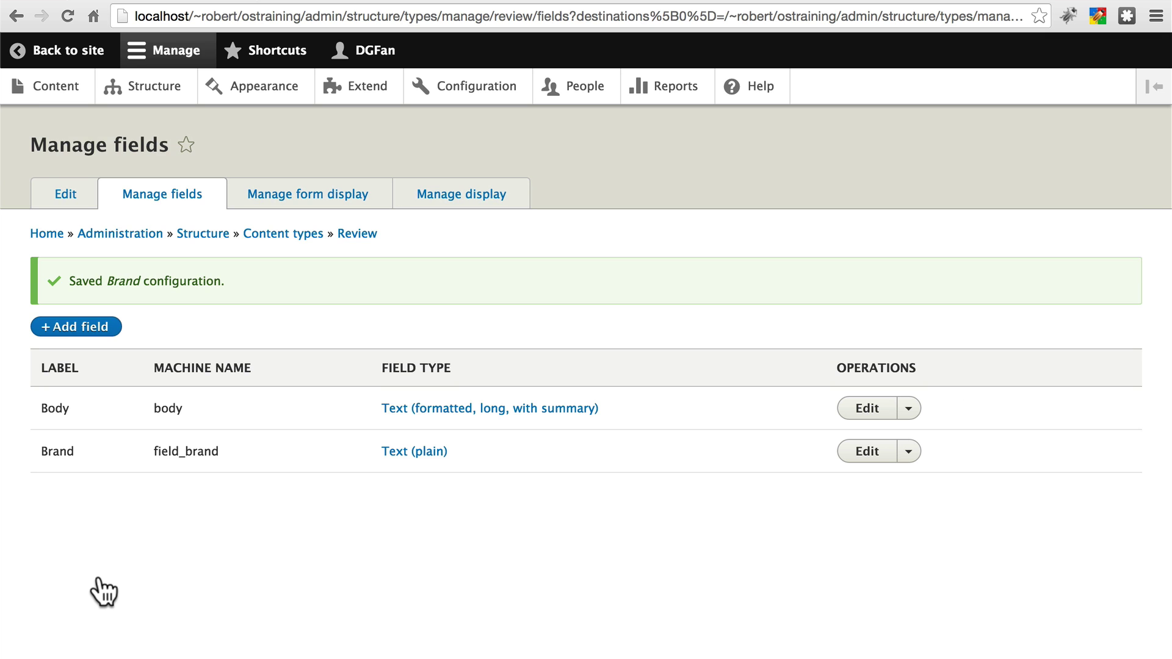
# After checking the Guitar model note, add a Text (plain) field labelled 'Model' to Review.
pyautogui.press('super+Tab')
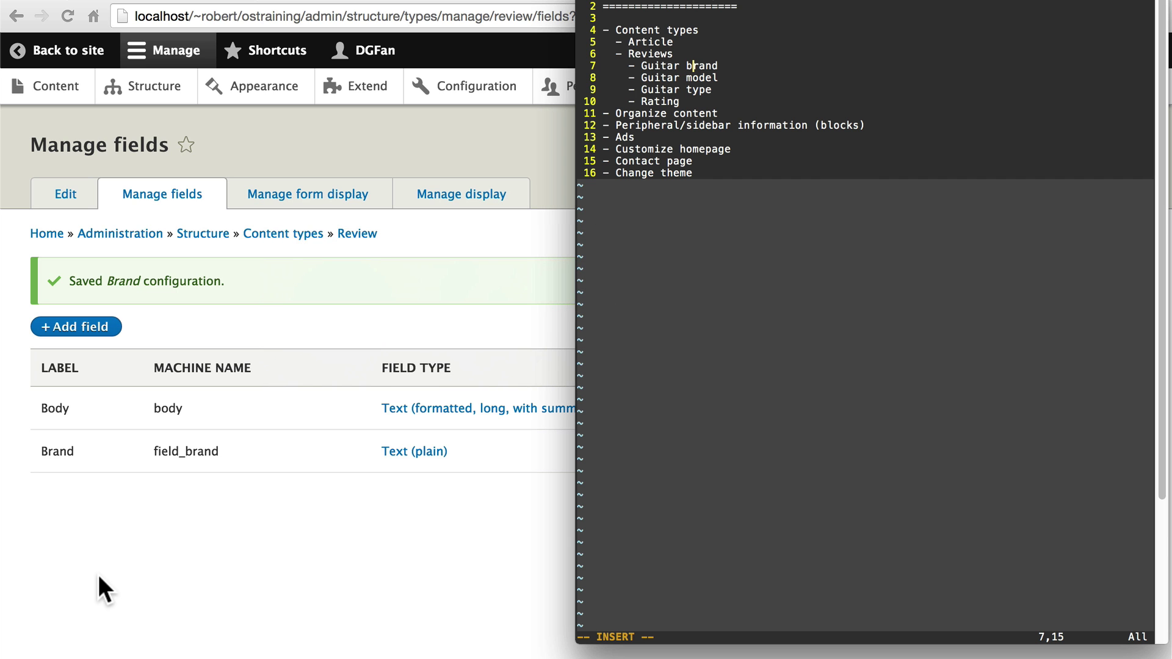
pyautogui.press('Down')
pyautogui.click(62, 360)
pyautogui.click(85, 328)
pyautogui.click(138, 241)
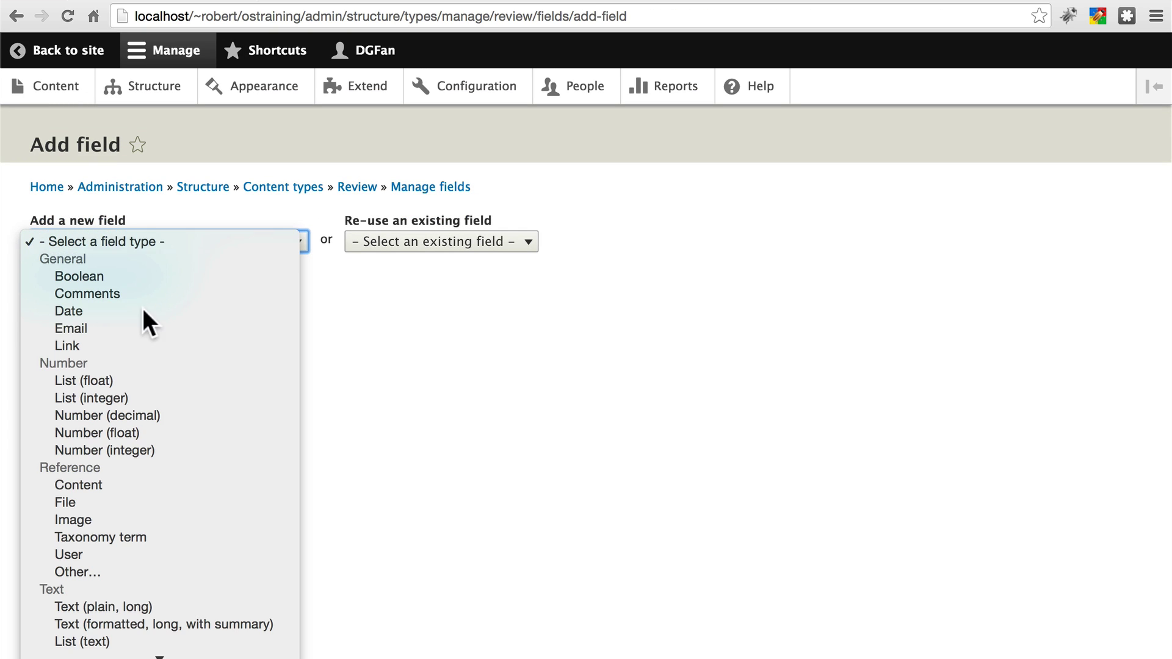
pyautogui.scroll(-1, 148, 422)
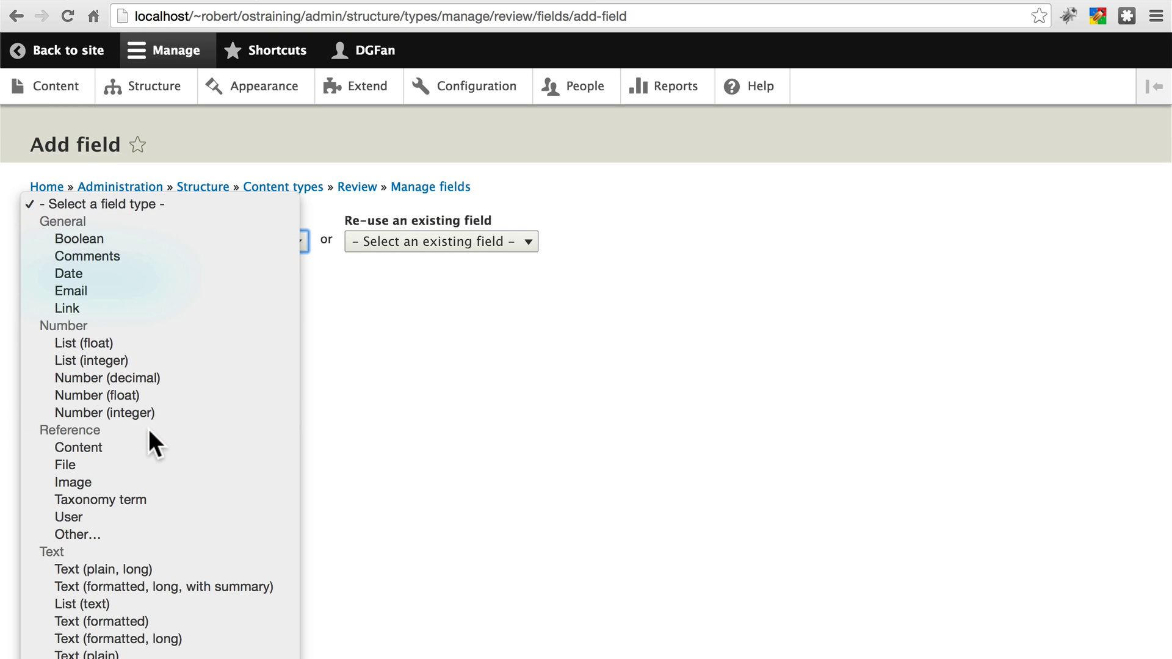
pyautogui.click(90, 655)
pyautogui.click(128, 306)
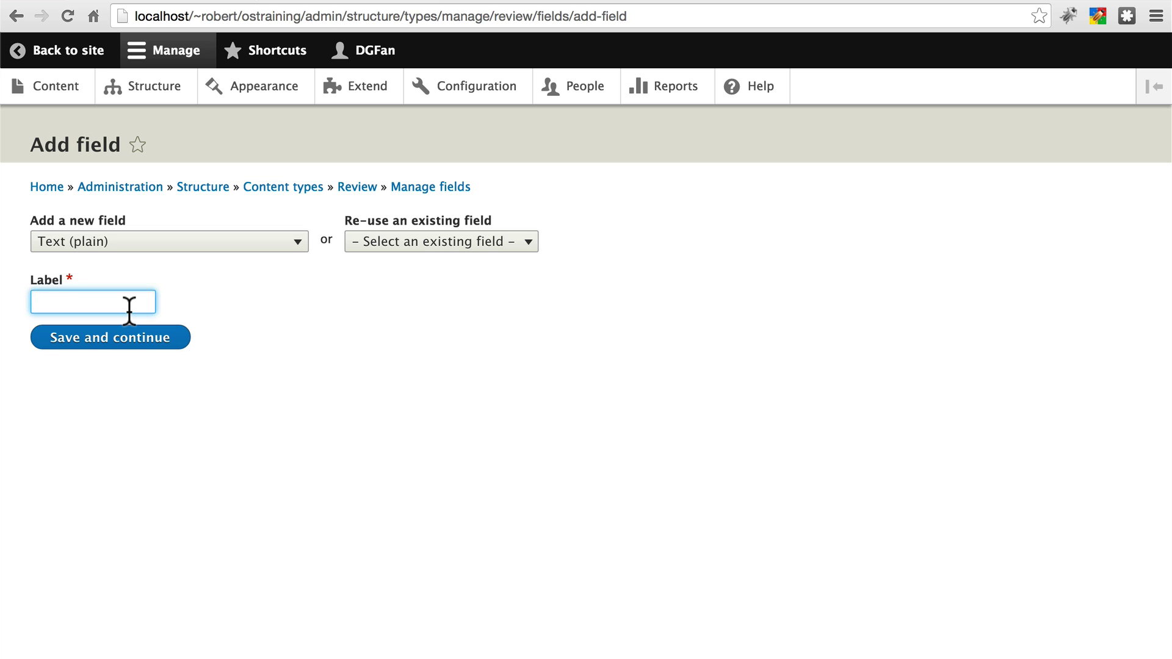
pyautogui.write('Model')
pyautogui.click(106, 343)
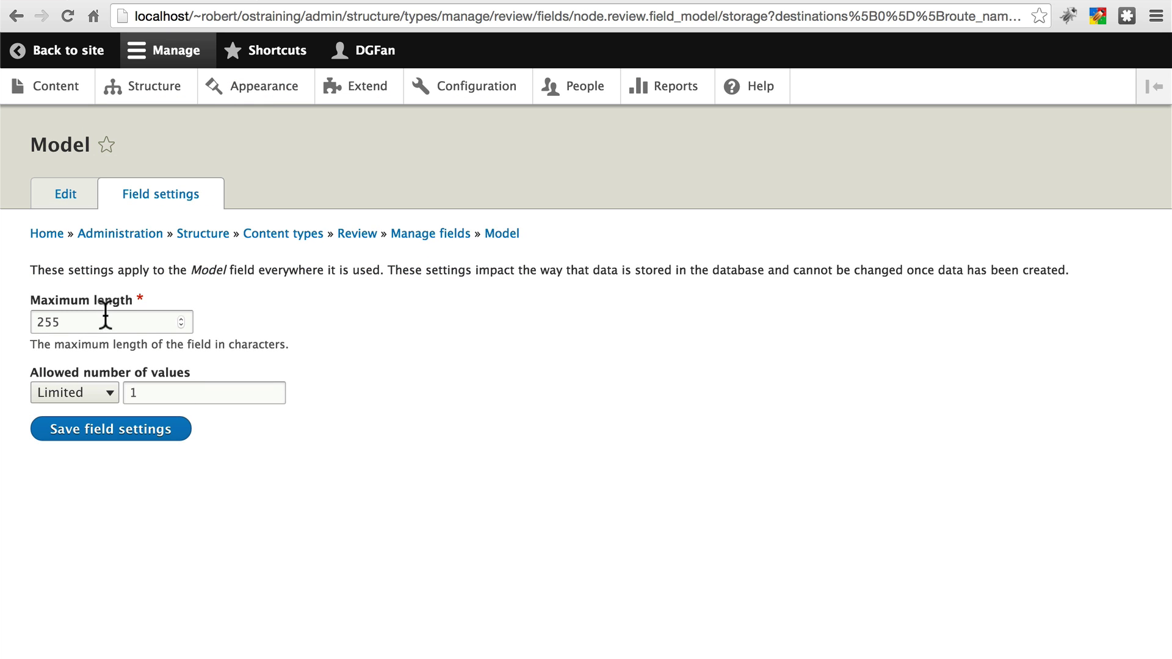
# Set Model's maximum length to 80 and save the field settings.
pyautogui.moveTo(92, 323); pyautogui.dragTo(24, 321)
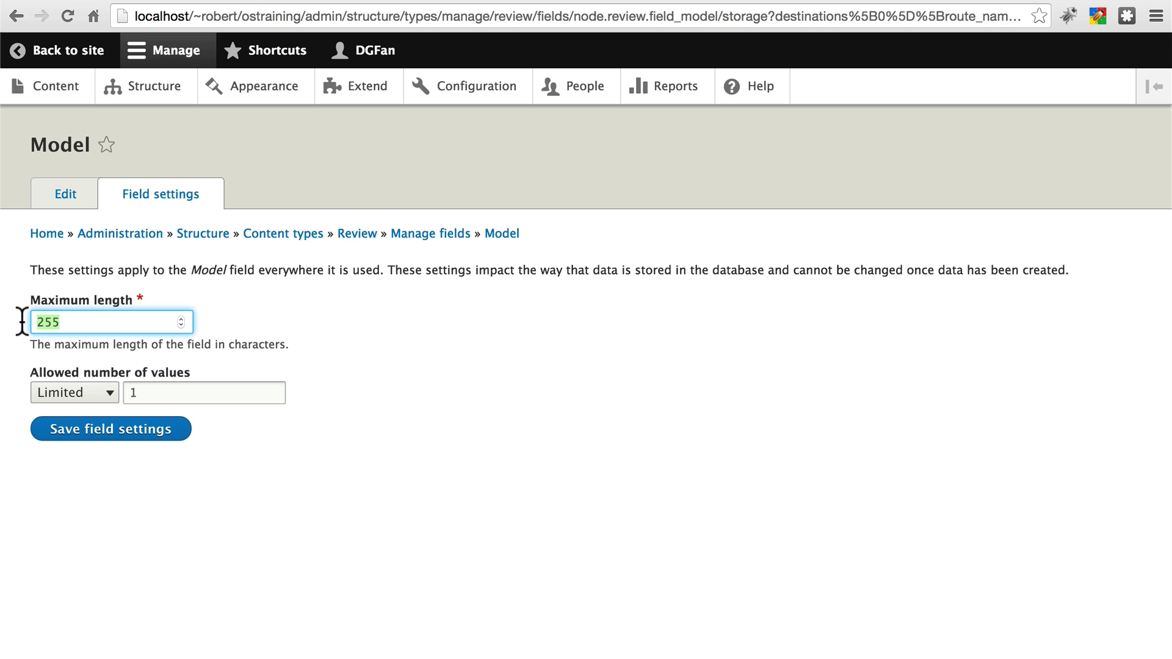
pyautogui.write('80')
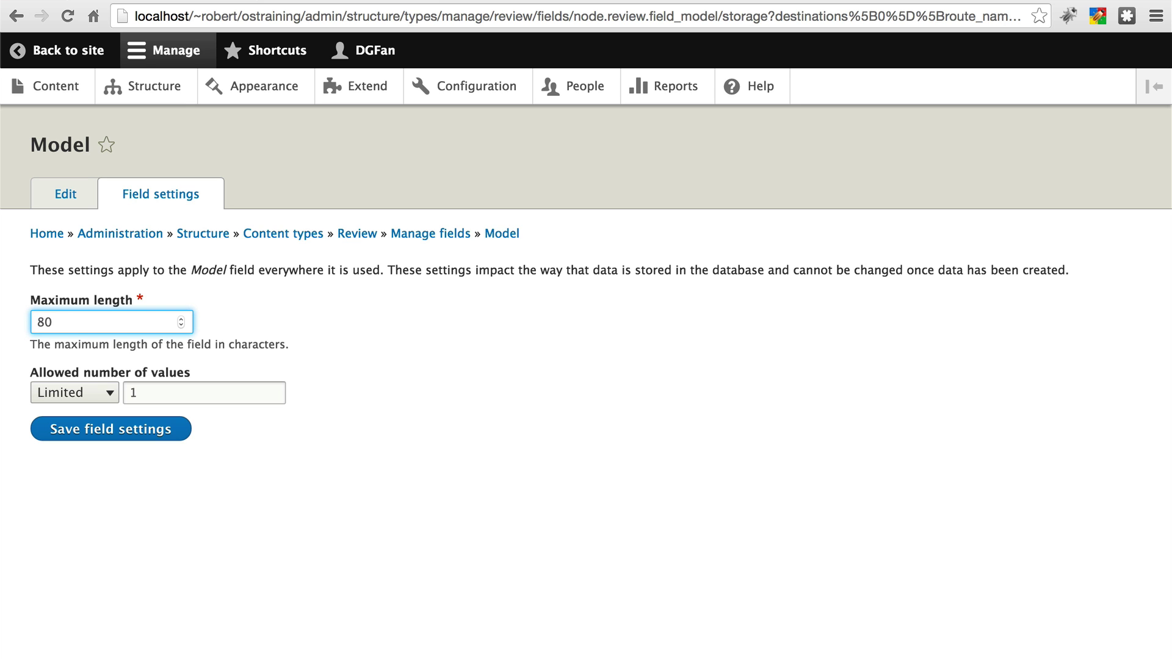
pyautogui.click(142, 432)
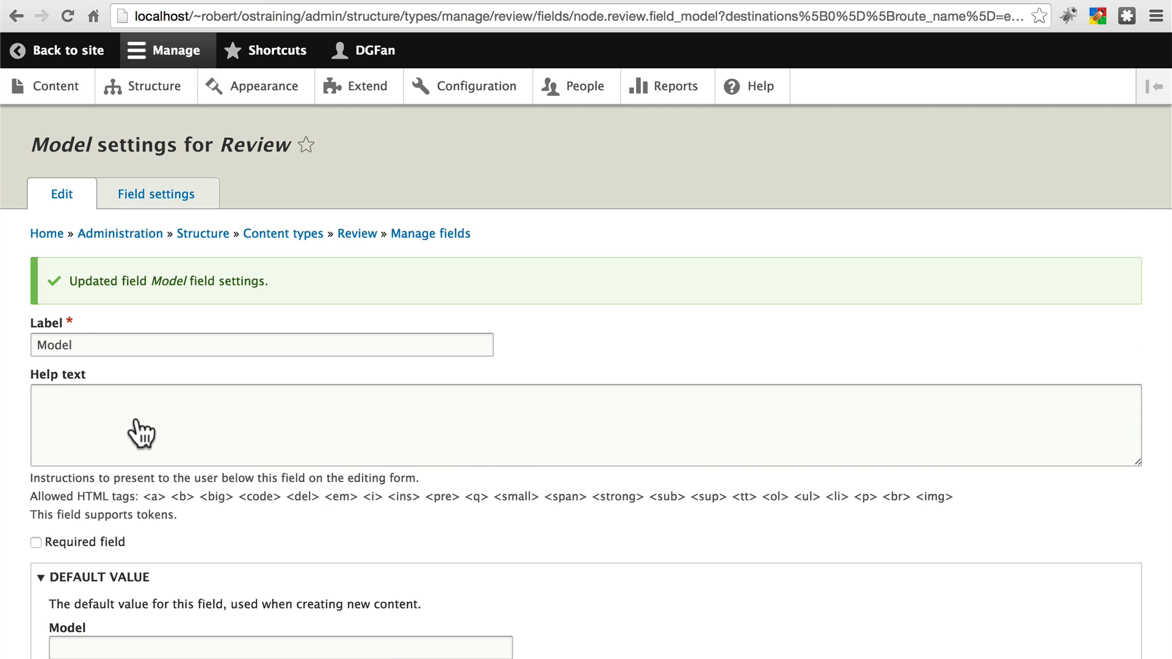
# Enter 'The model of the guitar being reviewed.' as the Model field's help text and save.
pyautogui.click(193, 414)
pyautogui.write('The model')
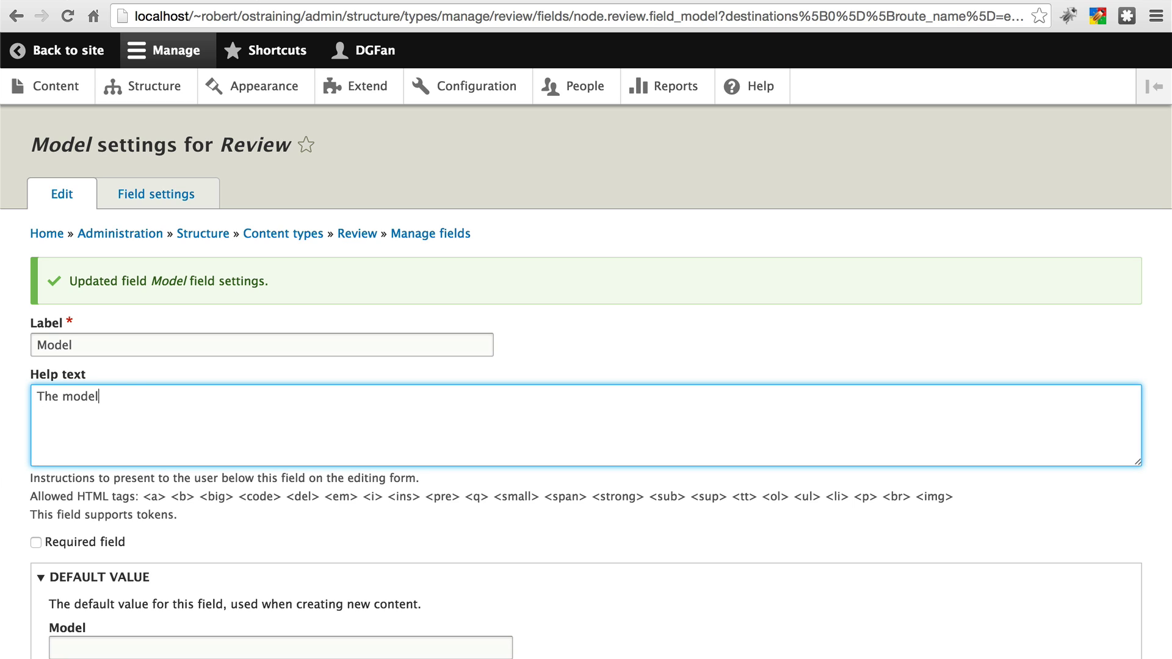
pyautogui.write(' of the guitar being reviewed.')
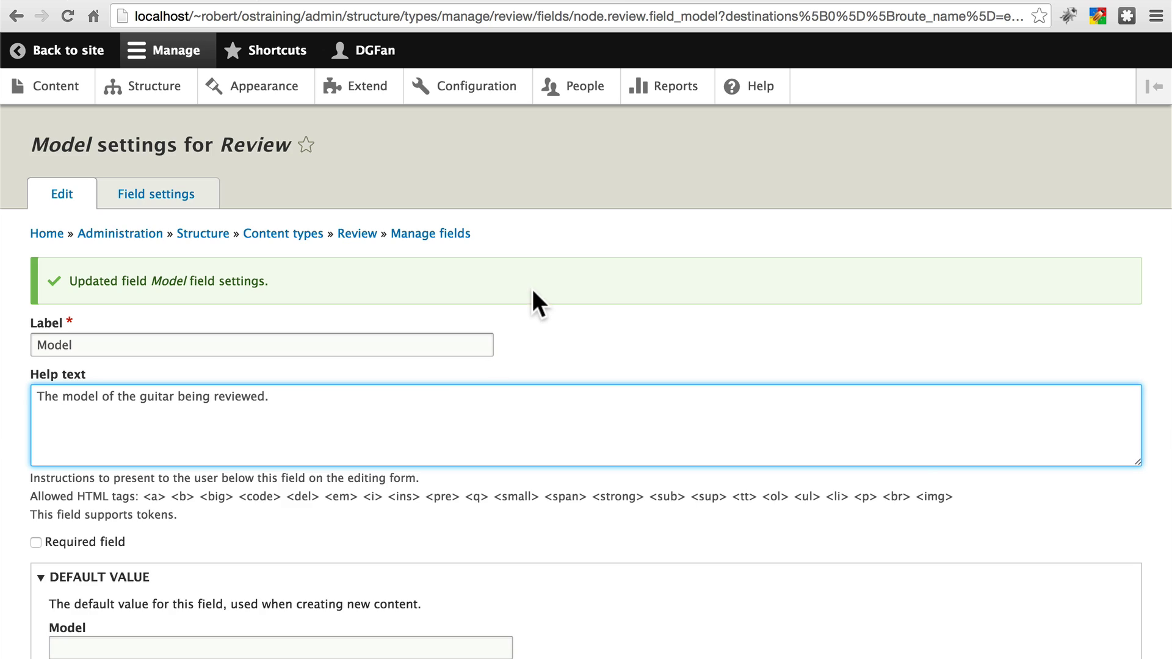
pyautogui.scroll(-3, 531, 293)
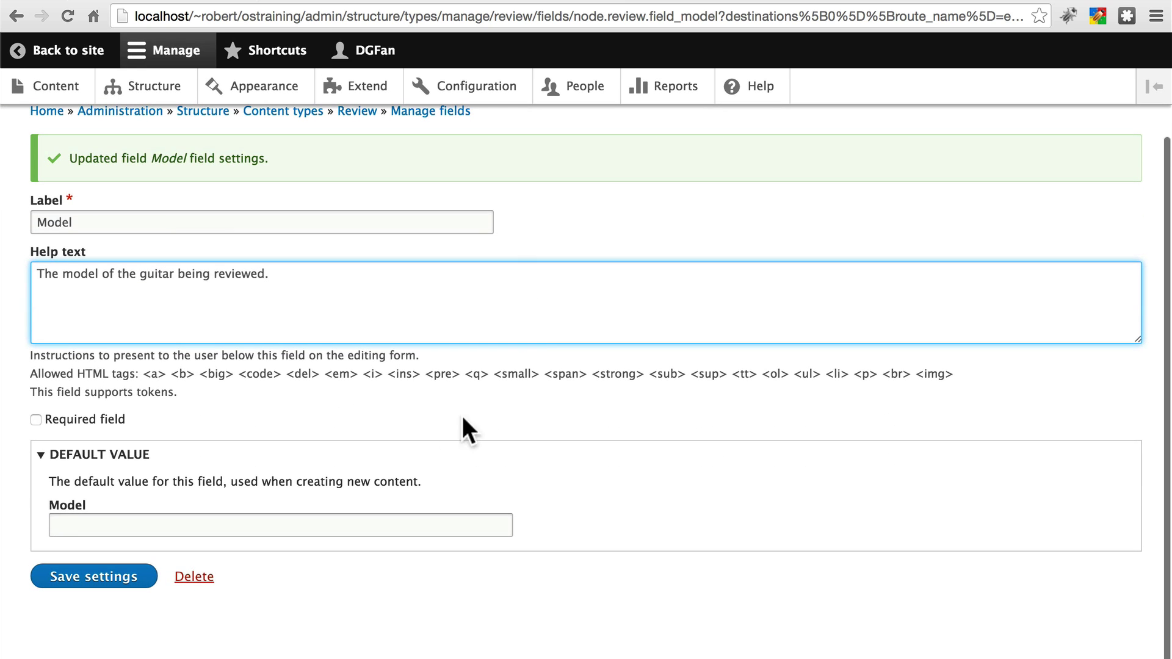
pyautogui.click(352, 436)
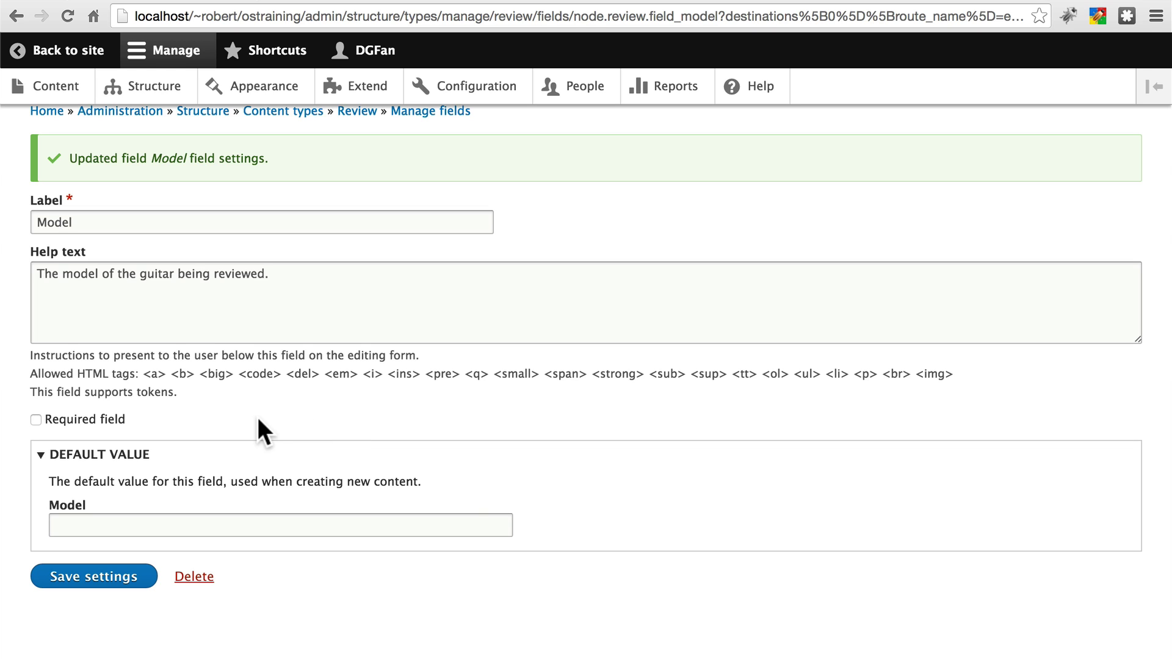
pyautogui.click(55, 585)
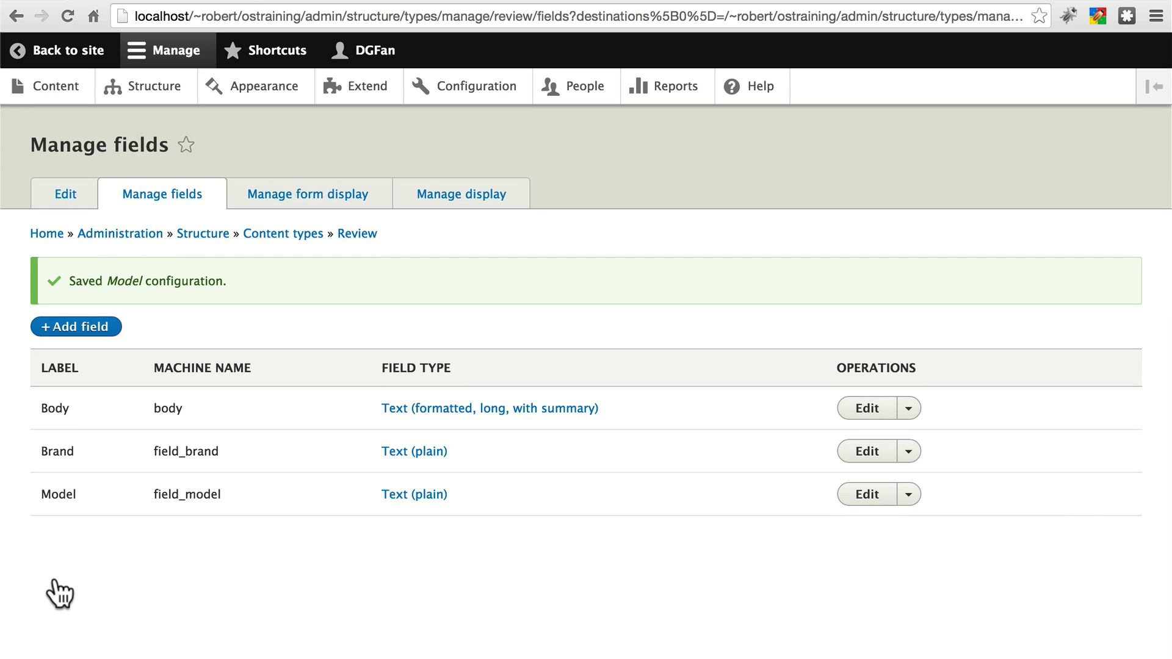
# Add a Text (plain) field labelled 'Type' to the Review content type.
pyautogui.press('super+Tab')
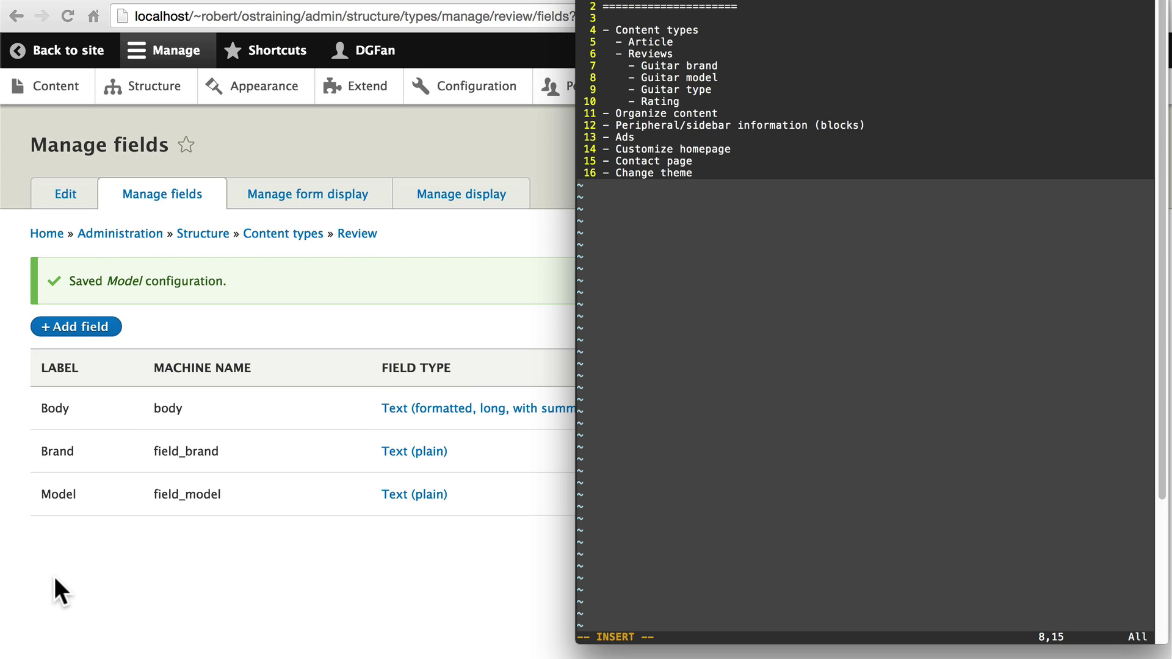
pyautogui.press('super+Tab')
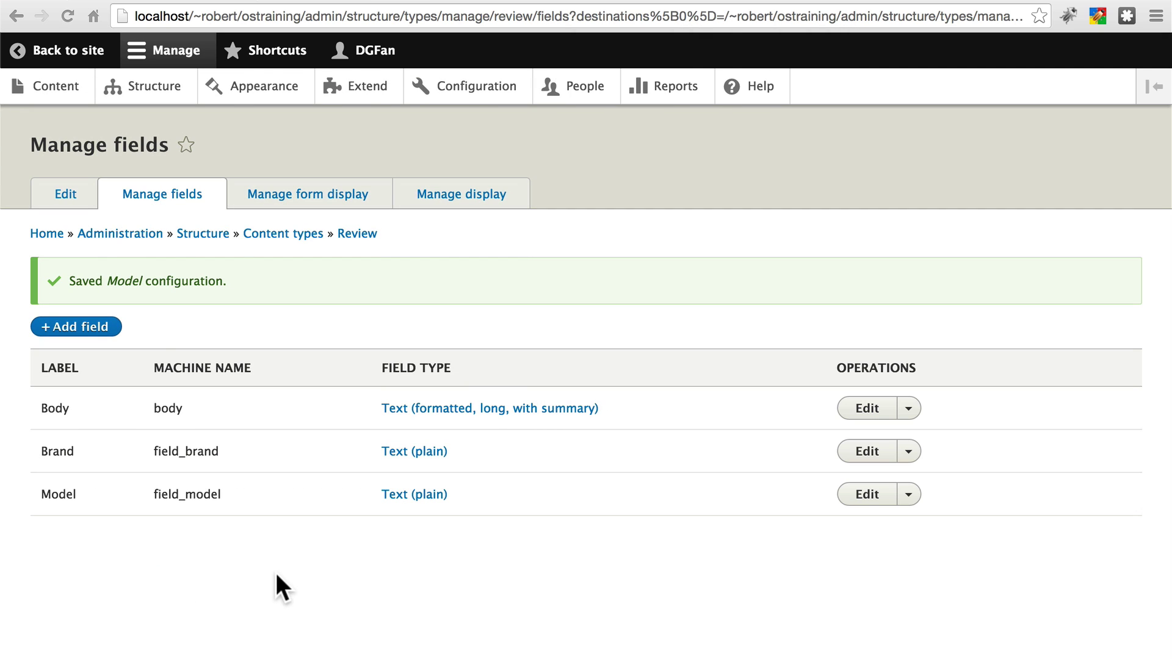
pyautogui.click(92, 327)
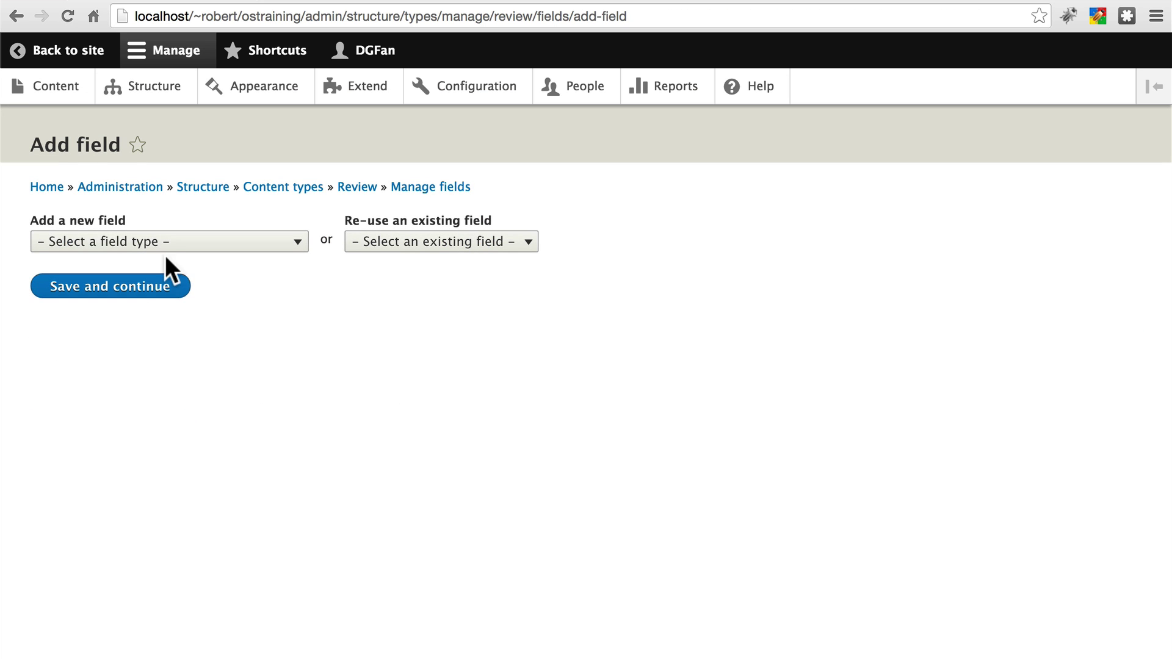
pyautogui.click(182, 242)
pyautogui.scroll(-2, 189, 437)
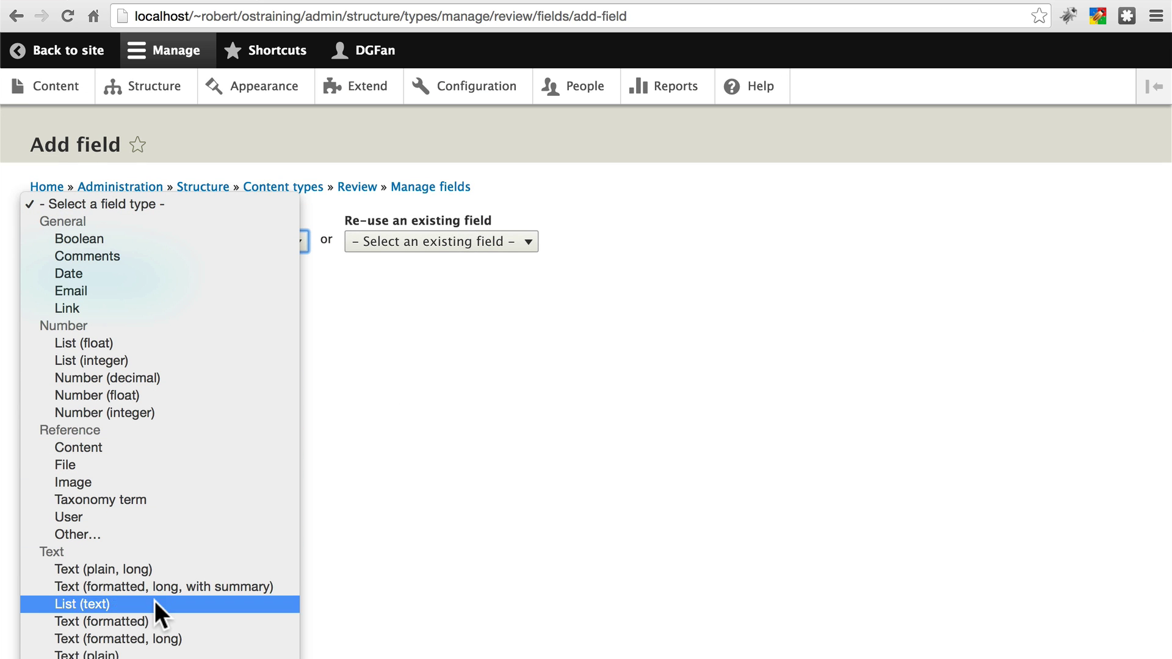
pyautogui.click(122, 654)
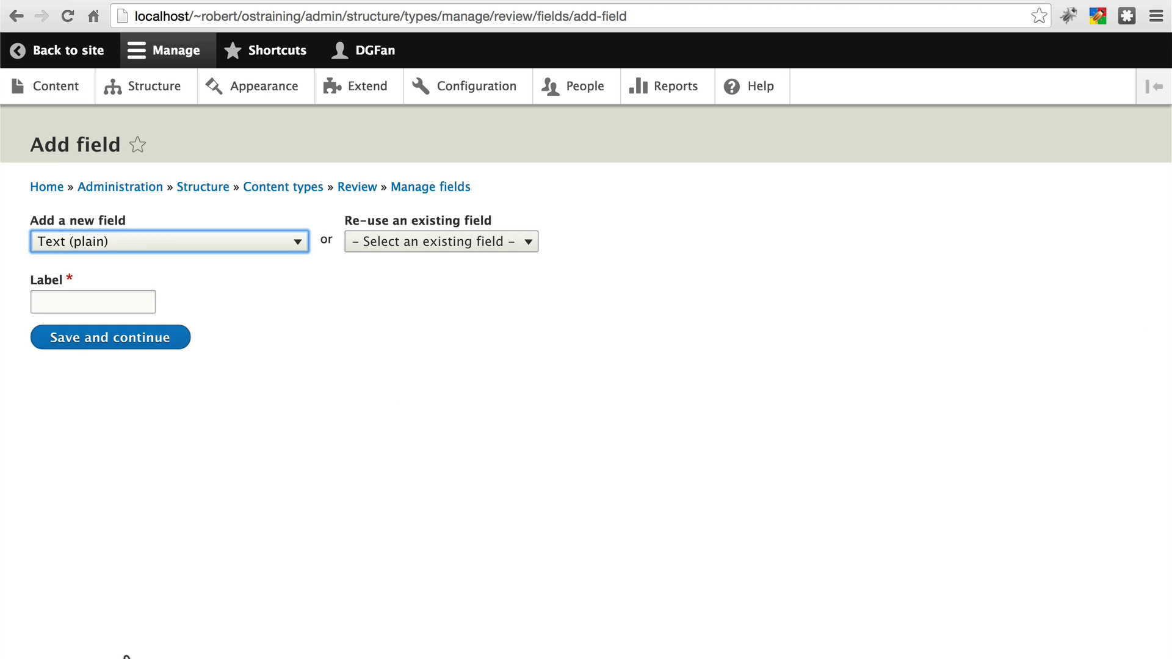
pyautogui.click(136, 299)
pyautogui.write('Type')
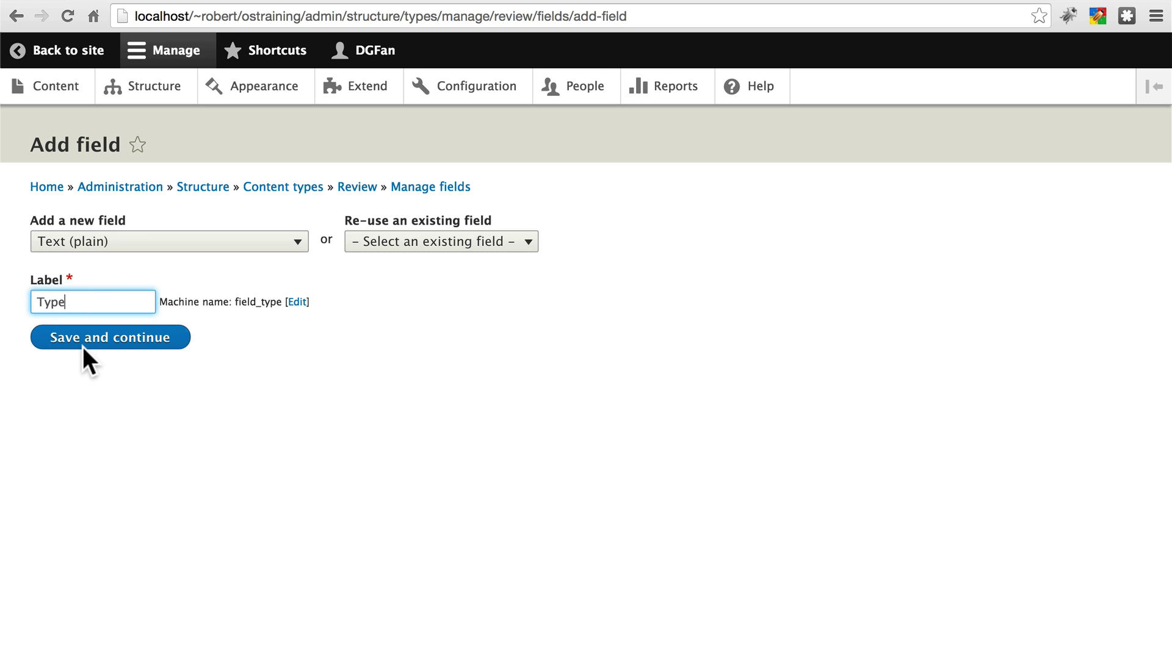
pyautogui.click(89, 344)
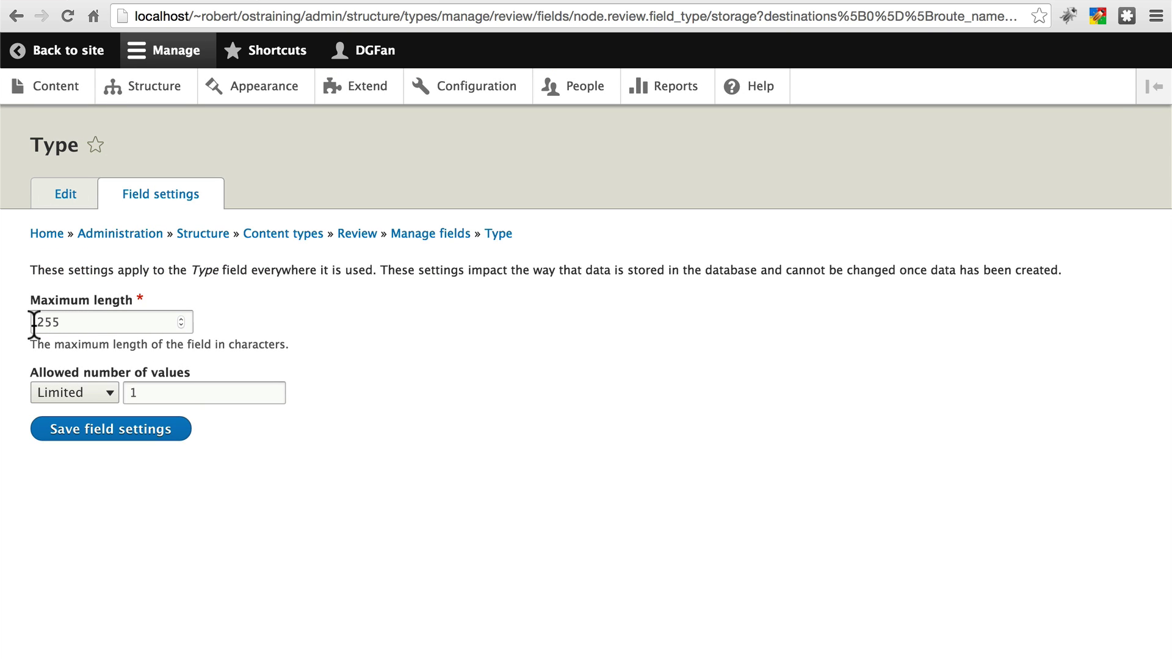
# Change the Type field's maximum length from 255 to 100 and save the field settings.
pyautogui.moveTo(34, 324); pyautogui.dragTo(66, 326)
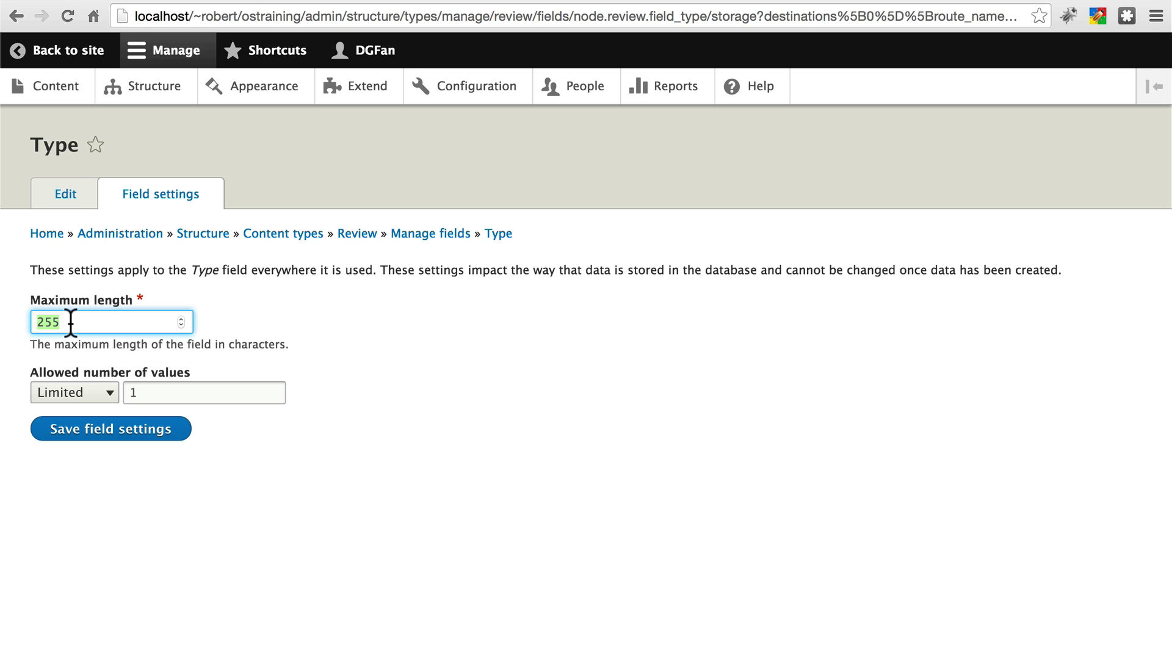
pyautogui.write('100')
pyautogui.click(475, 386)
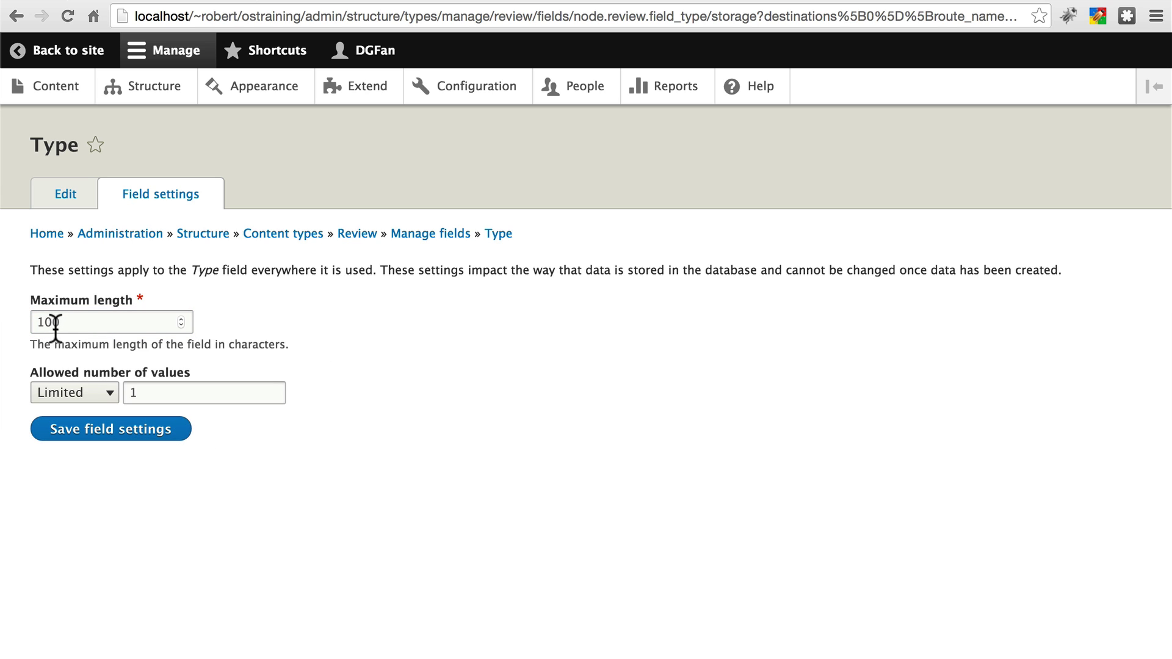
pyautogui.click(123, 437)
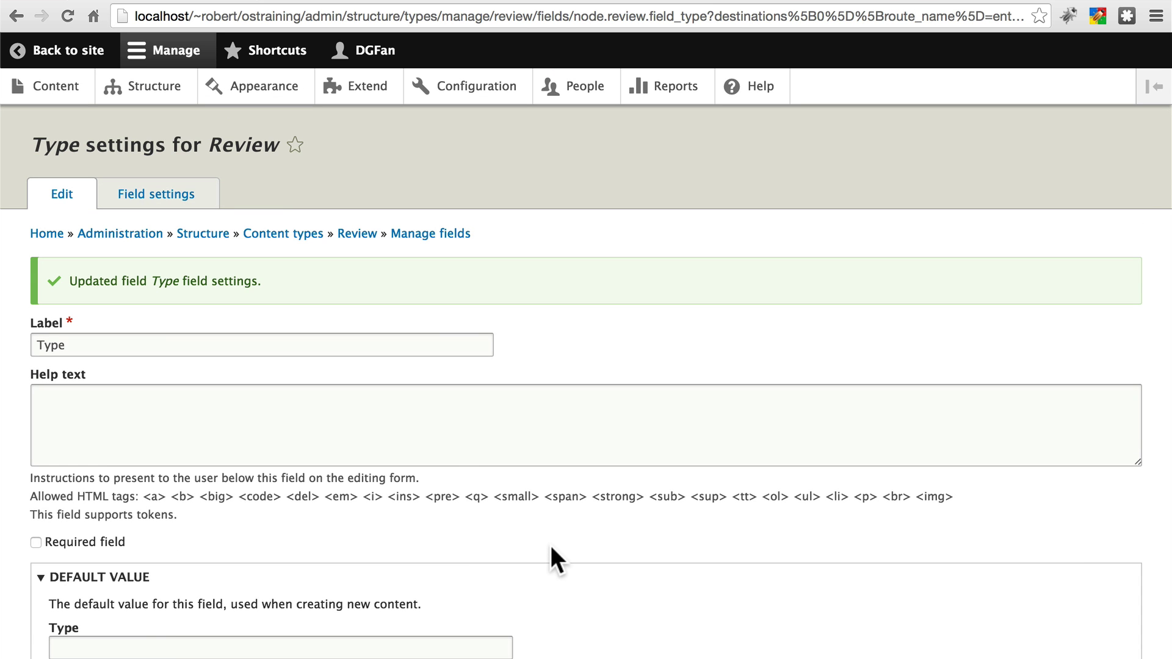
# Set Type's help text to 'The type of the guitar being reviewed ("electric", "acoustic", etc.).' and save.
pyautogui.click(456, 432)
pyautogui.write('The type')
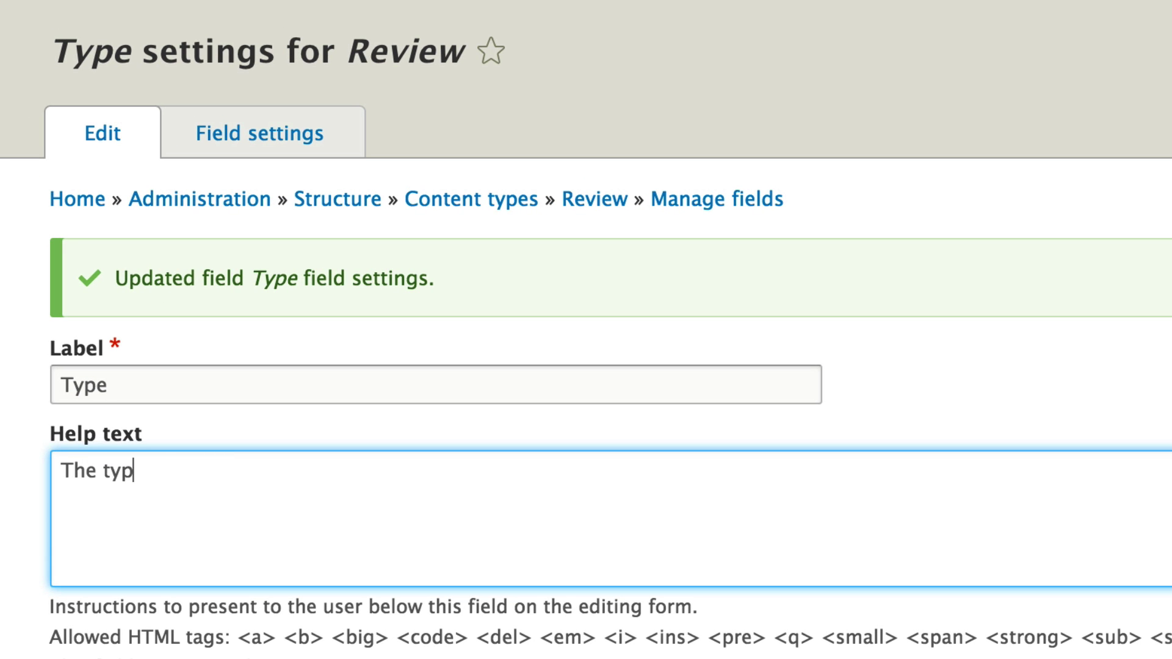
pyautogui.write(' of the guitar b')
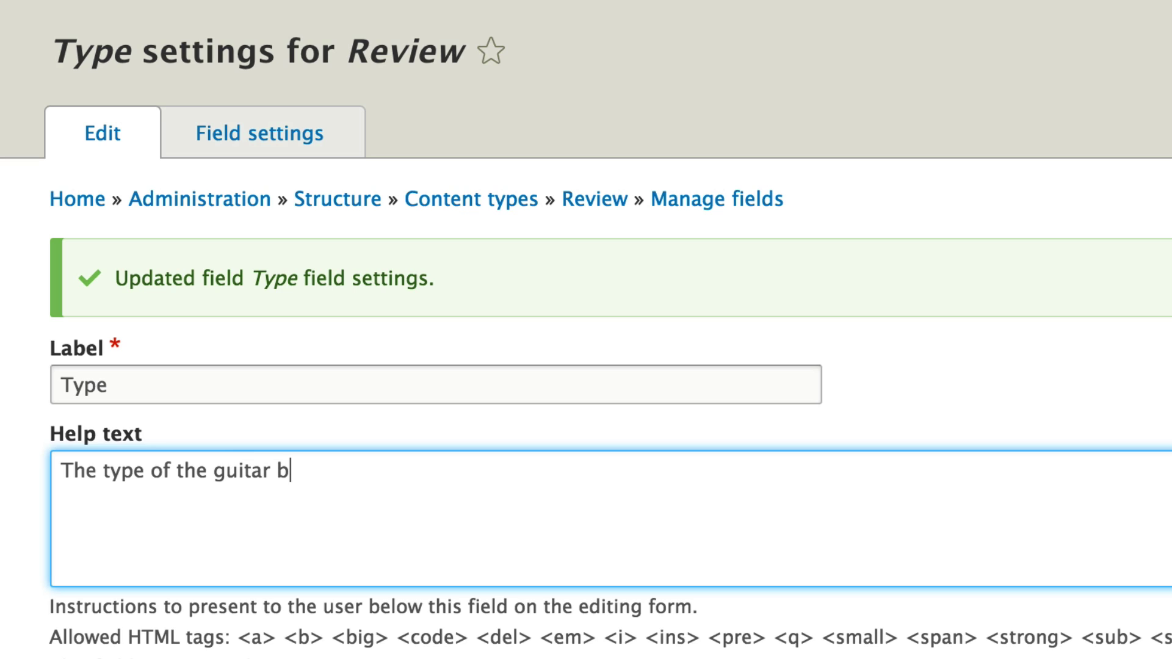
pyautogui.write('eing reviewed')
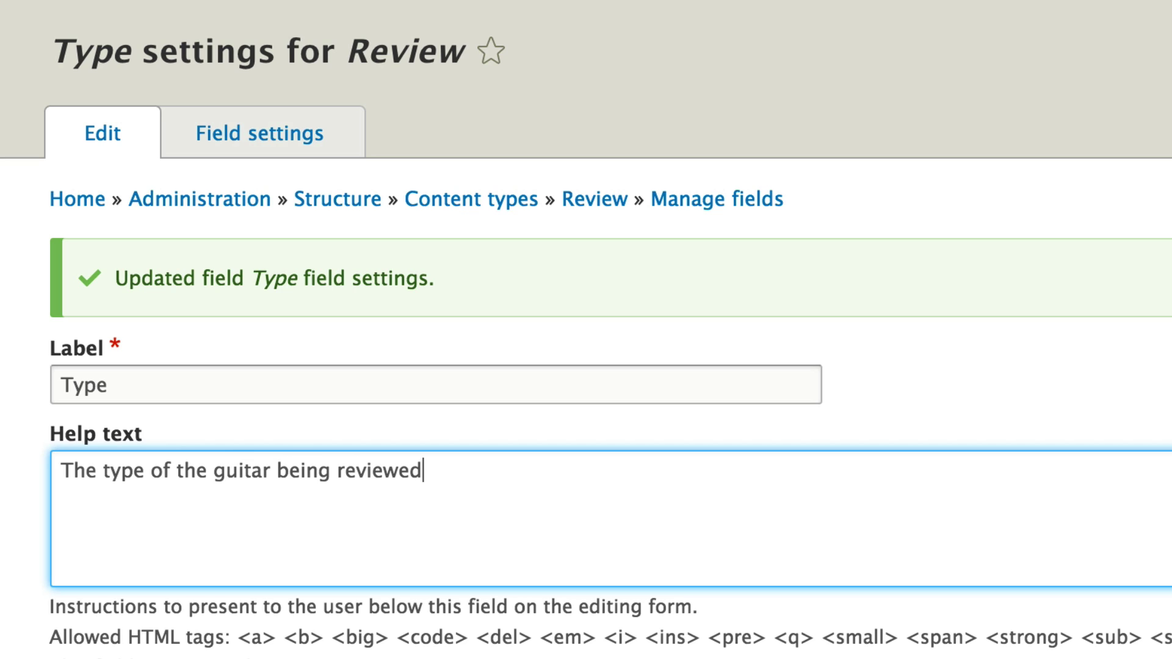
pyautogui.write(' ("electric')
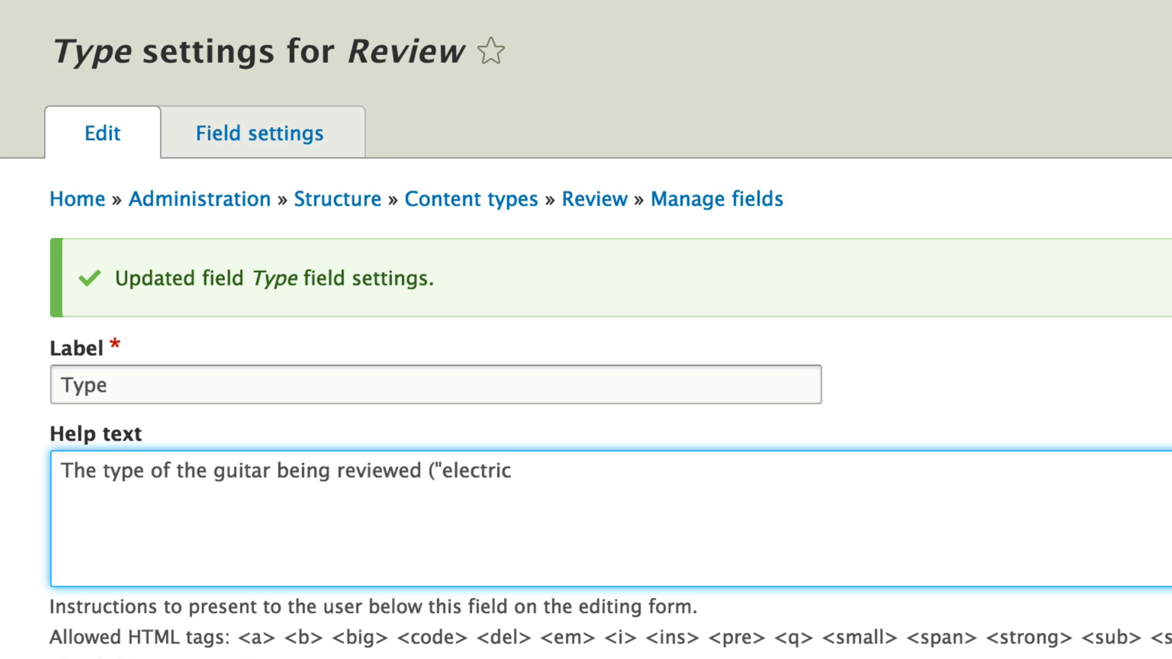
pyautogui.write('", "acoustic", etc.).')
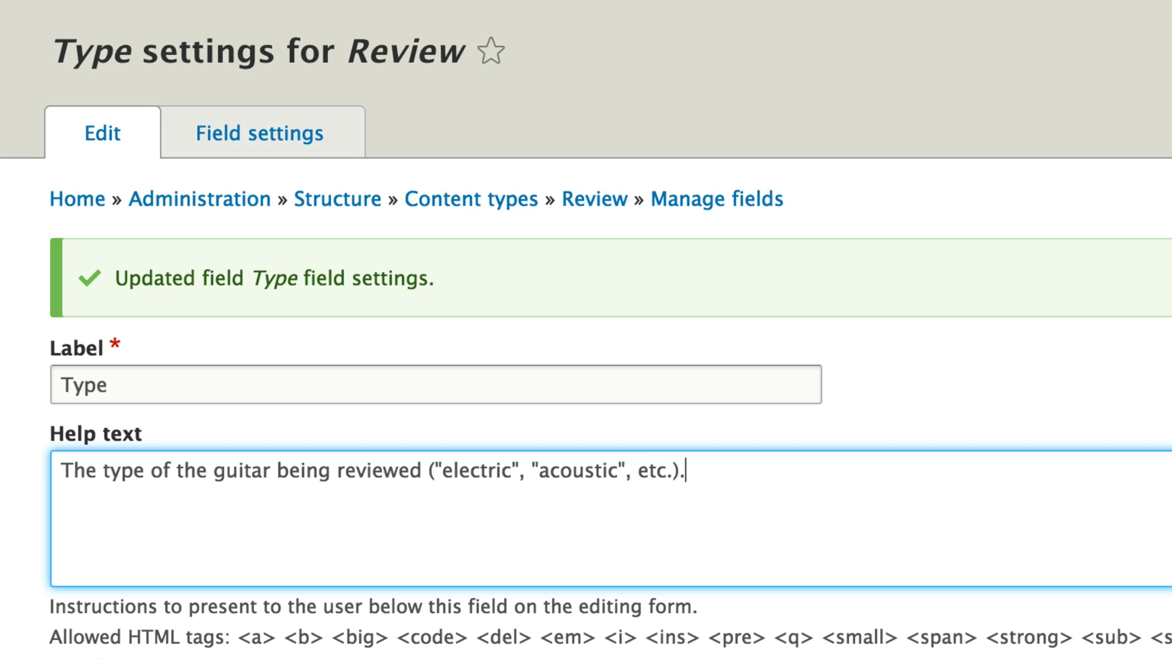
pyautogui.click(1104, 394)
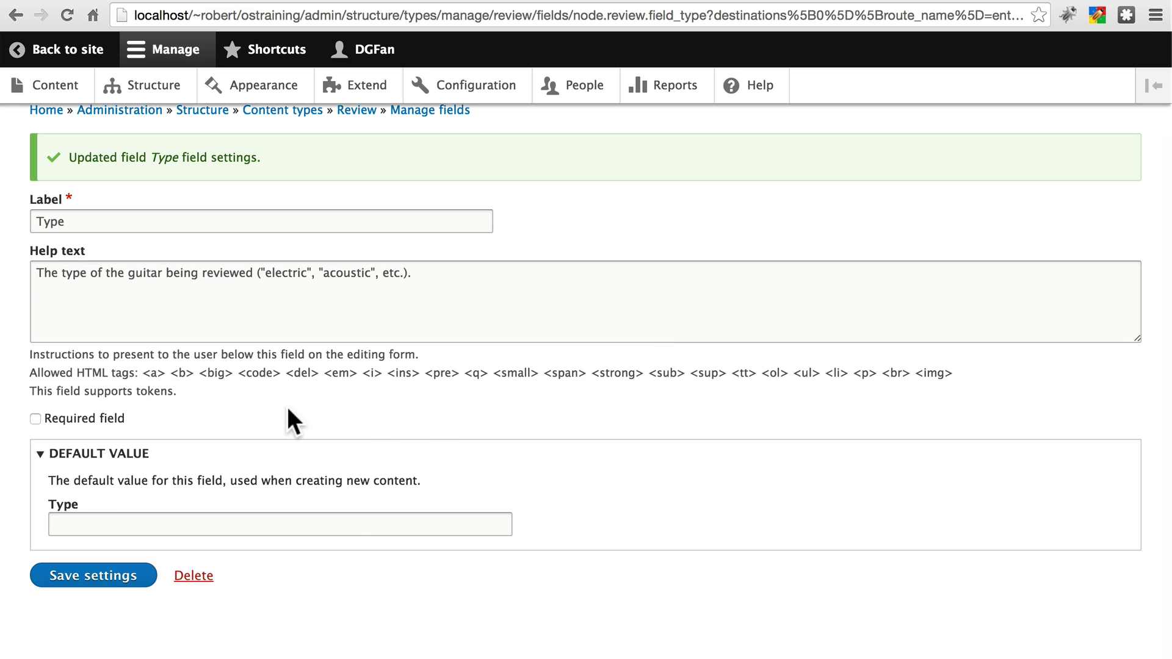
pyautogui.click(105, 579)
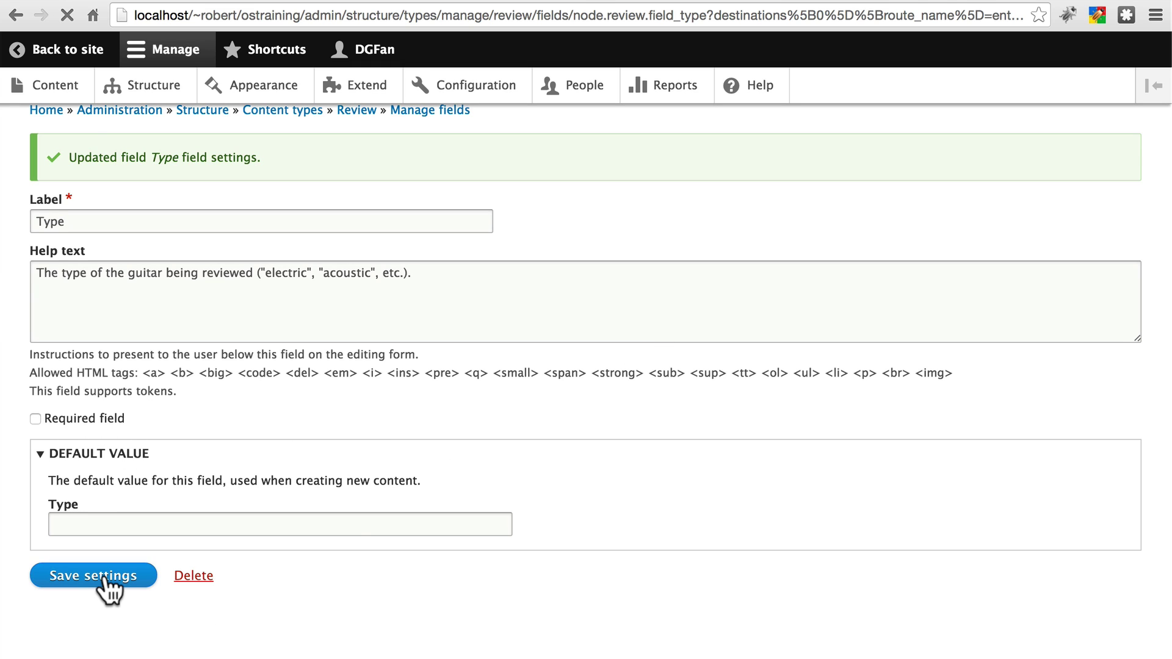
# Create a Number (integer) field labelled 'Rating' on the Review content type.
pyautogui.press('super+Tab')
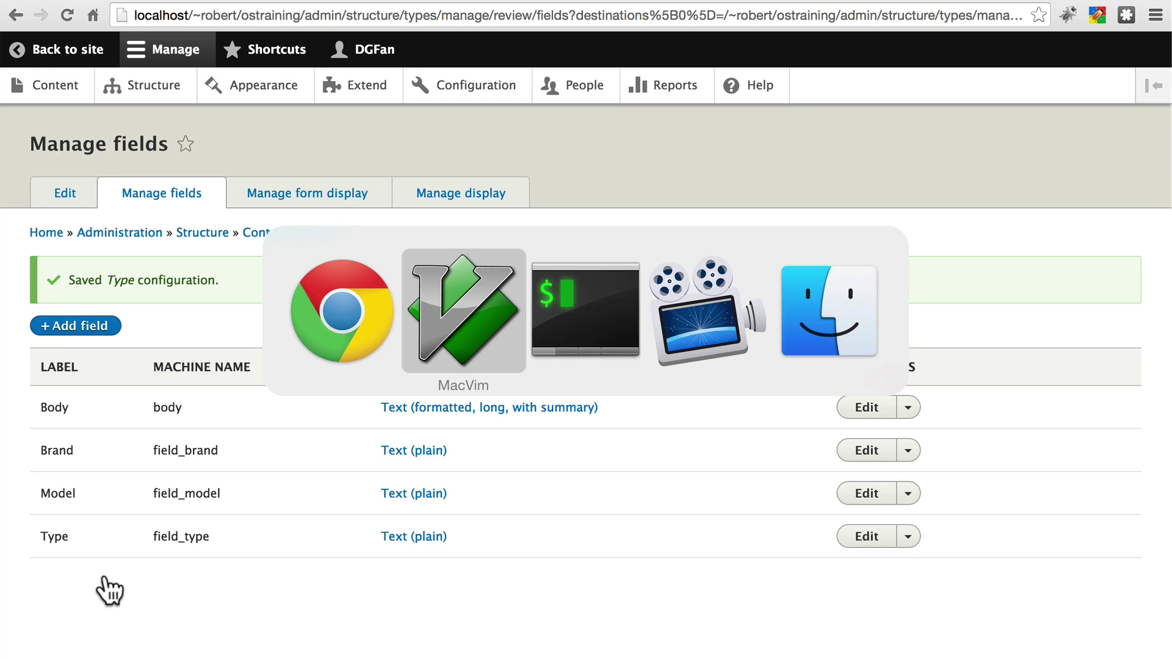
pyautogui.press('Down')
pyautogui.press('Down')
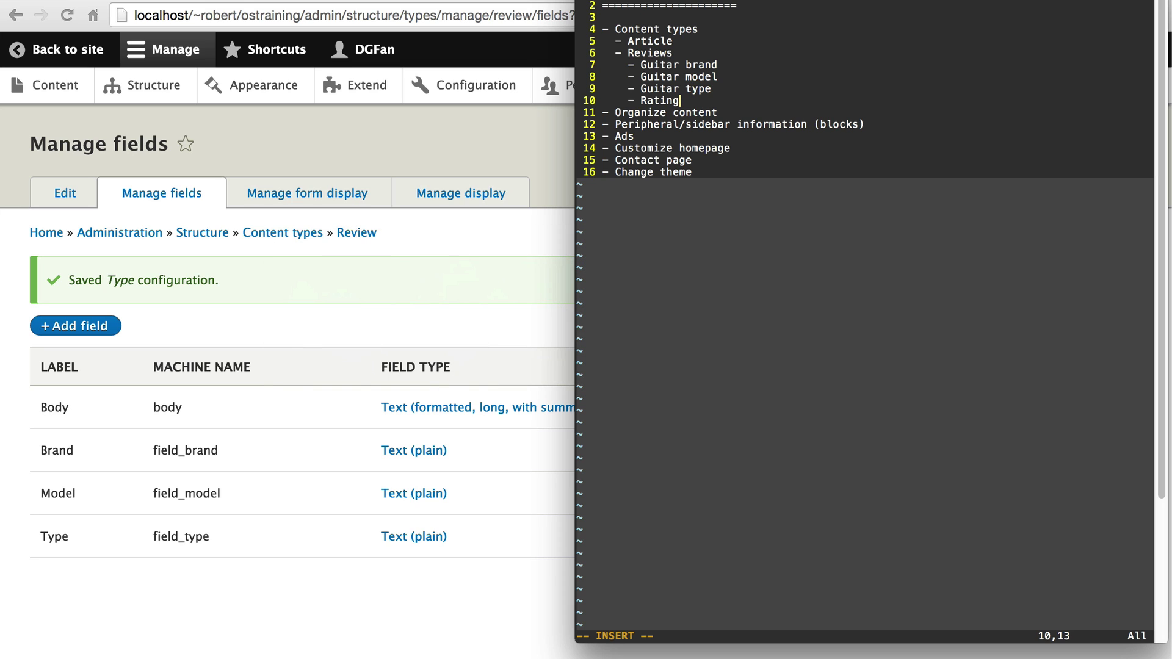
pyautogui.click(194, 310)
pyautogui.click(85, 329)
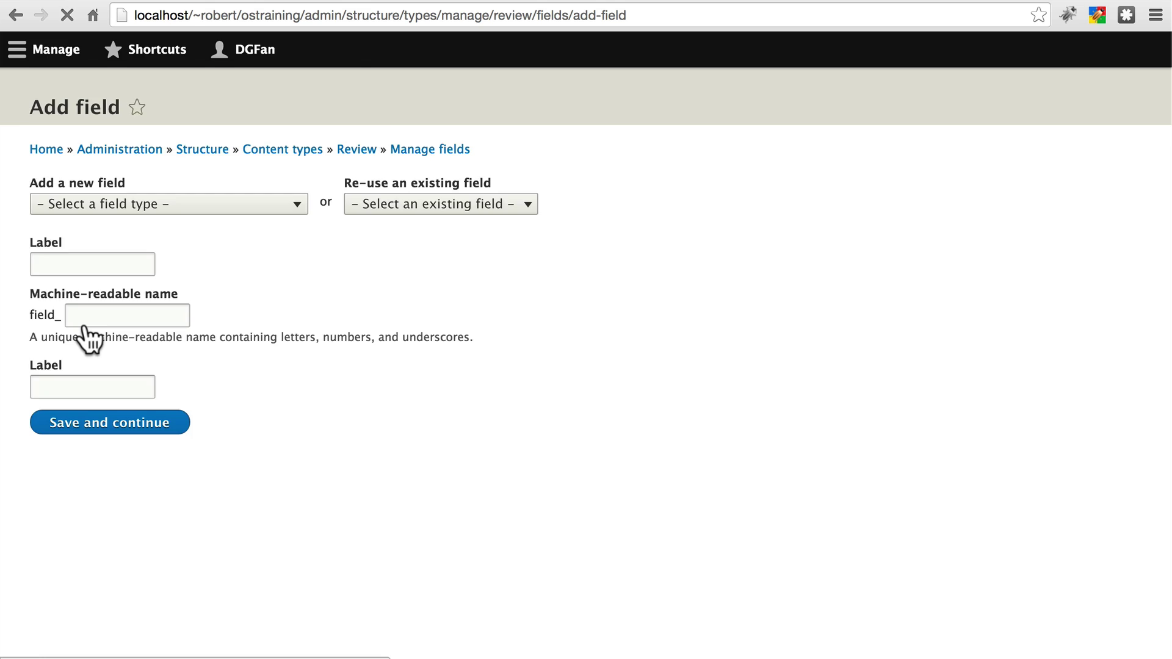
pyautogui.click(129, 244)
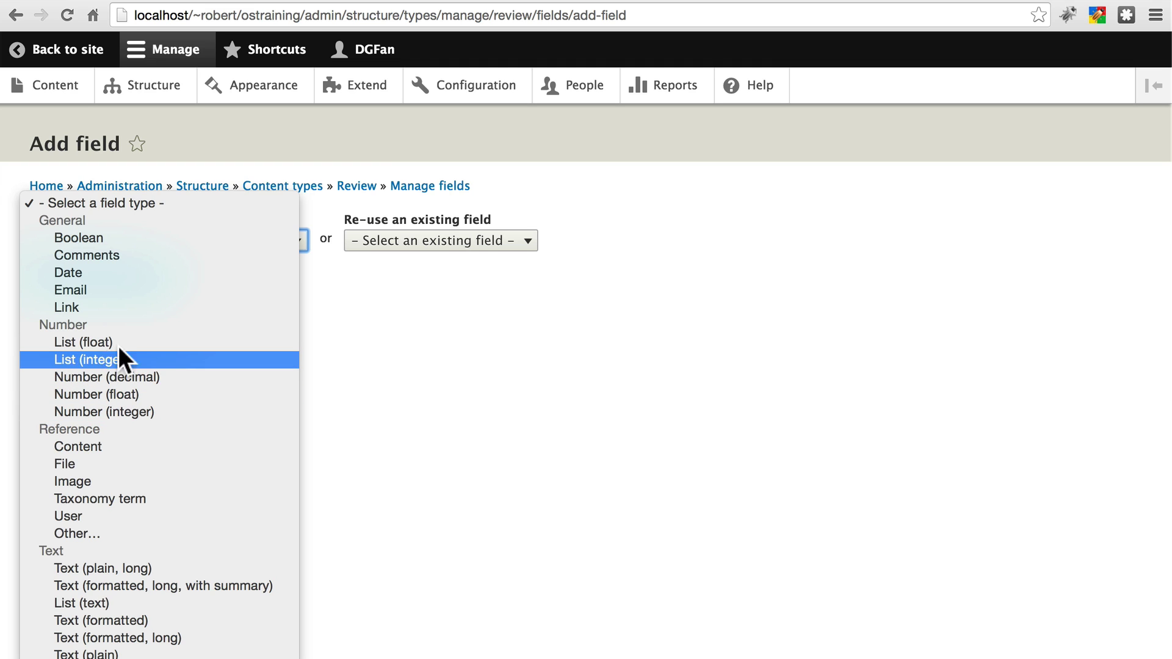
pyautogui.click(125, 412)
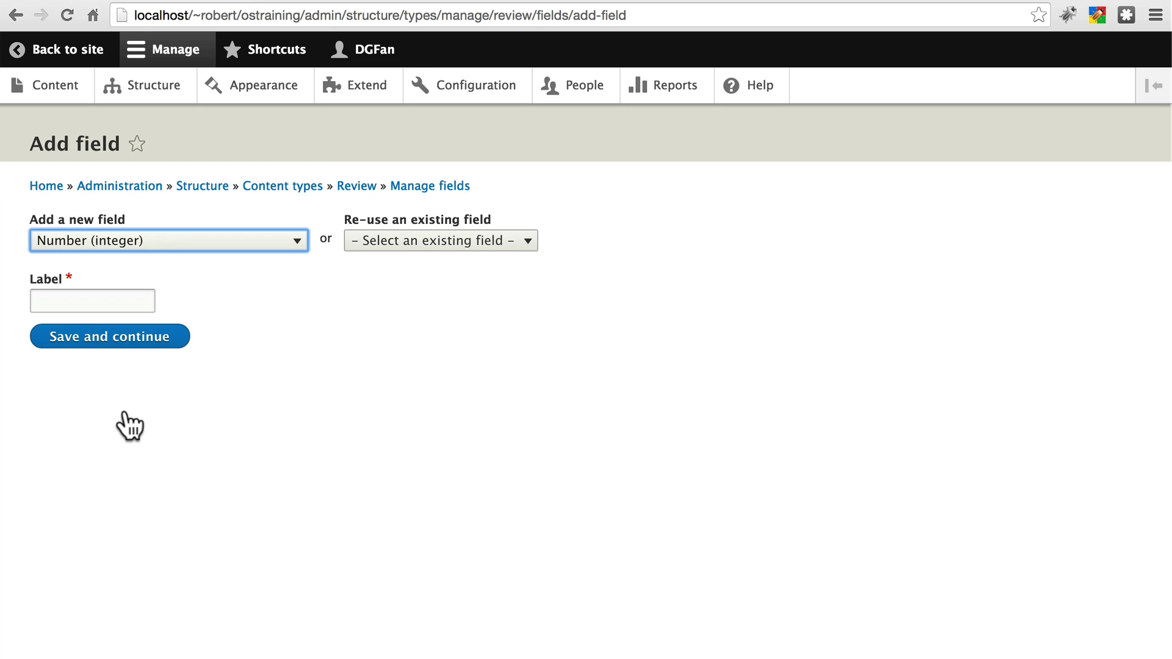
pyautogui.click(146, 300)
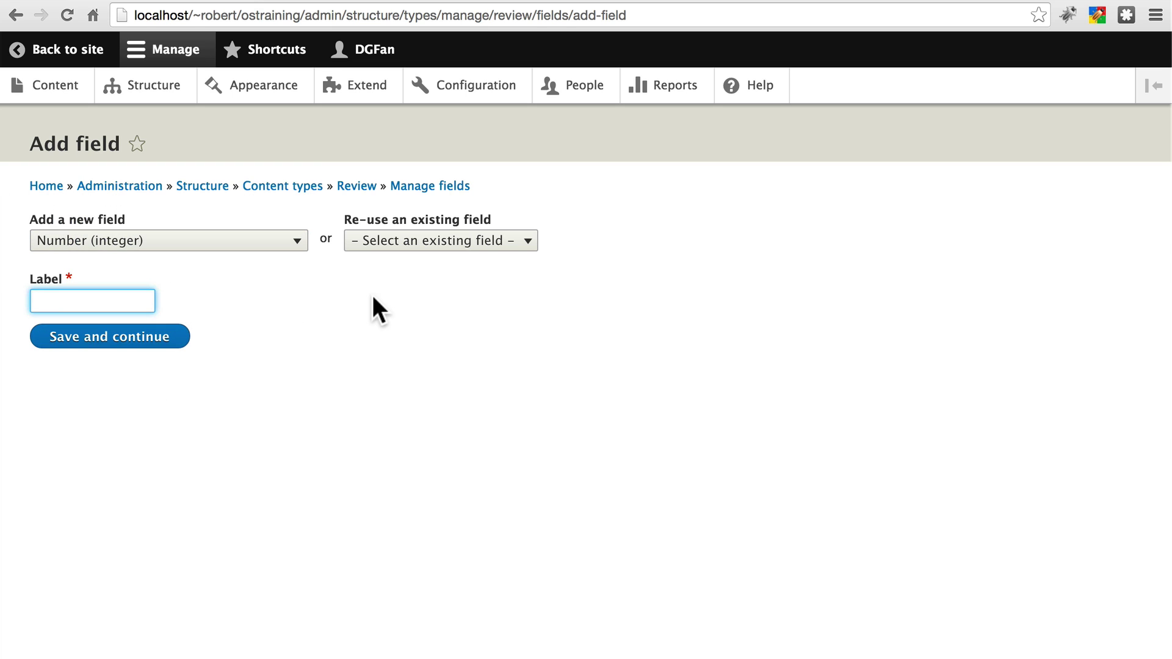
pyautogui.write('Rating')
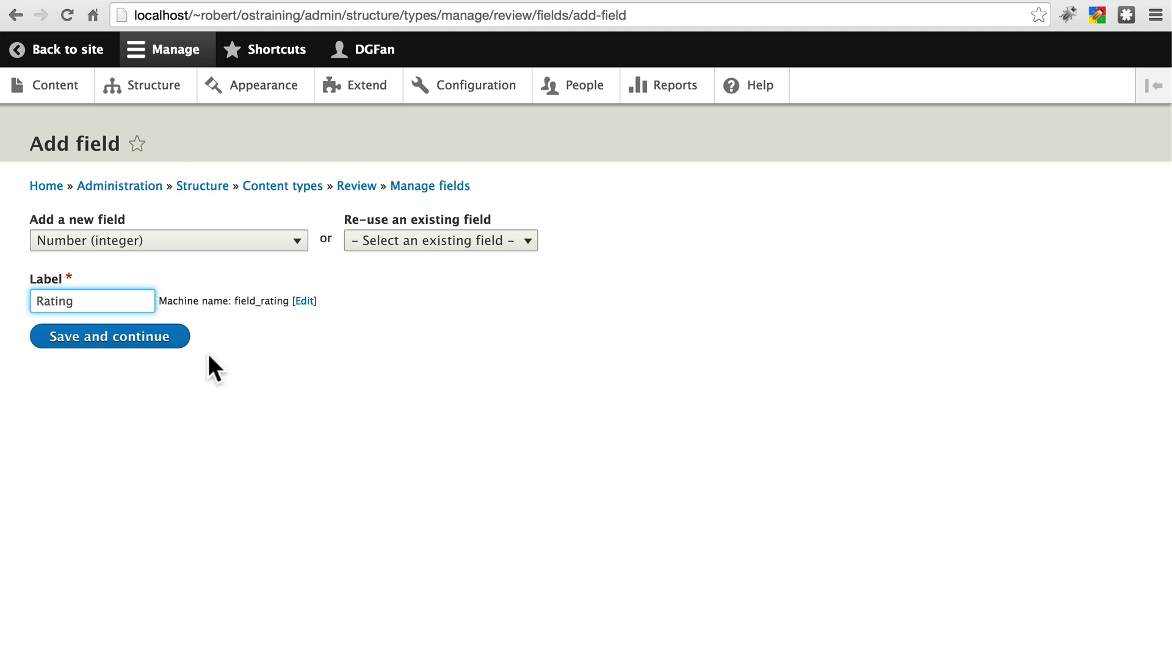
pyautogui.click(165, 337)
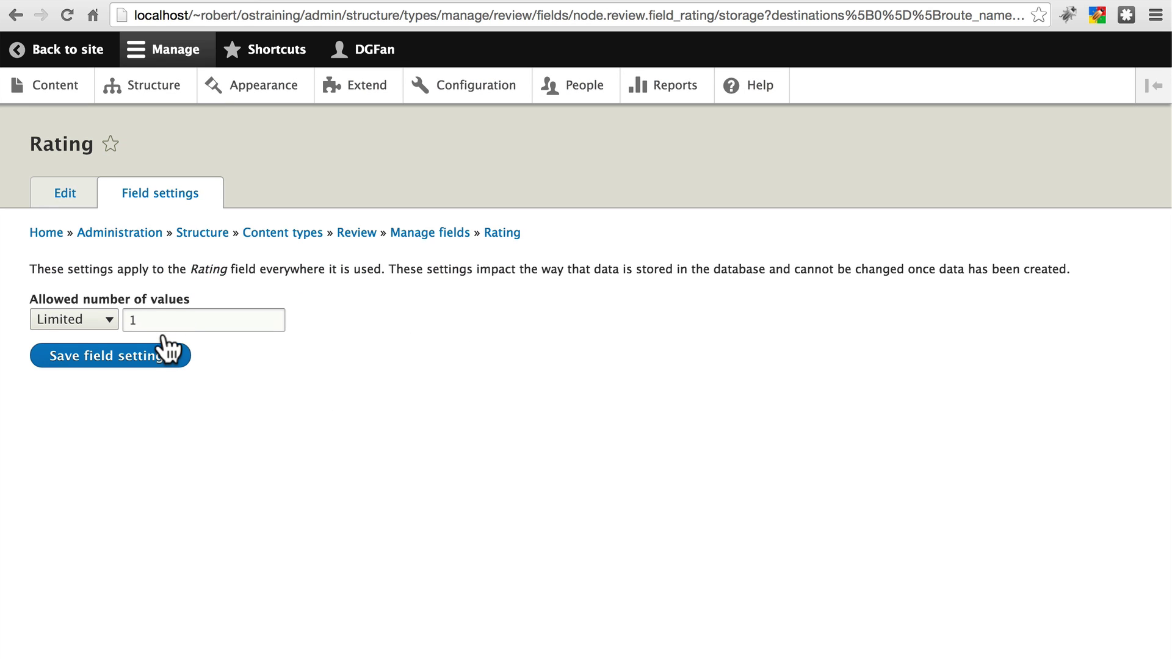
# Keep Rating single-valued and enter help text 'The subjective rating (out of 10) of the guitar being reviewed.'.
pyautogui.click(142, 362)
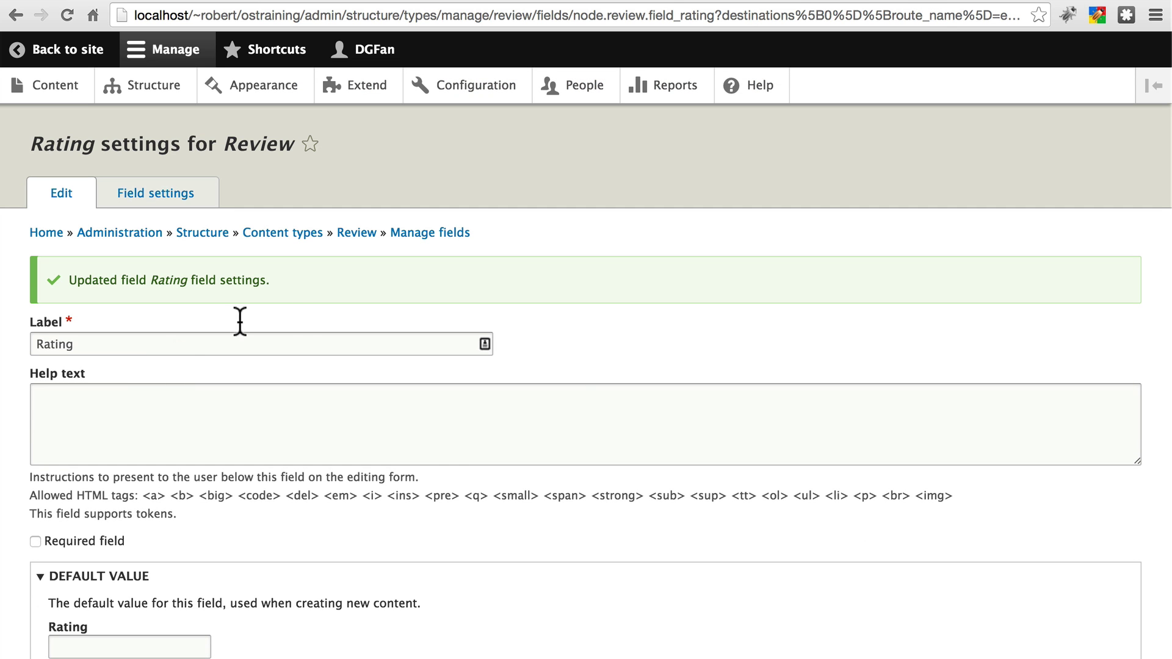
pyautogui.click(541, 435)
pyautogui.write('The subjective rating (out of 10')
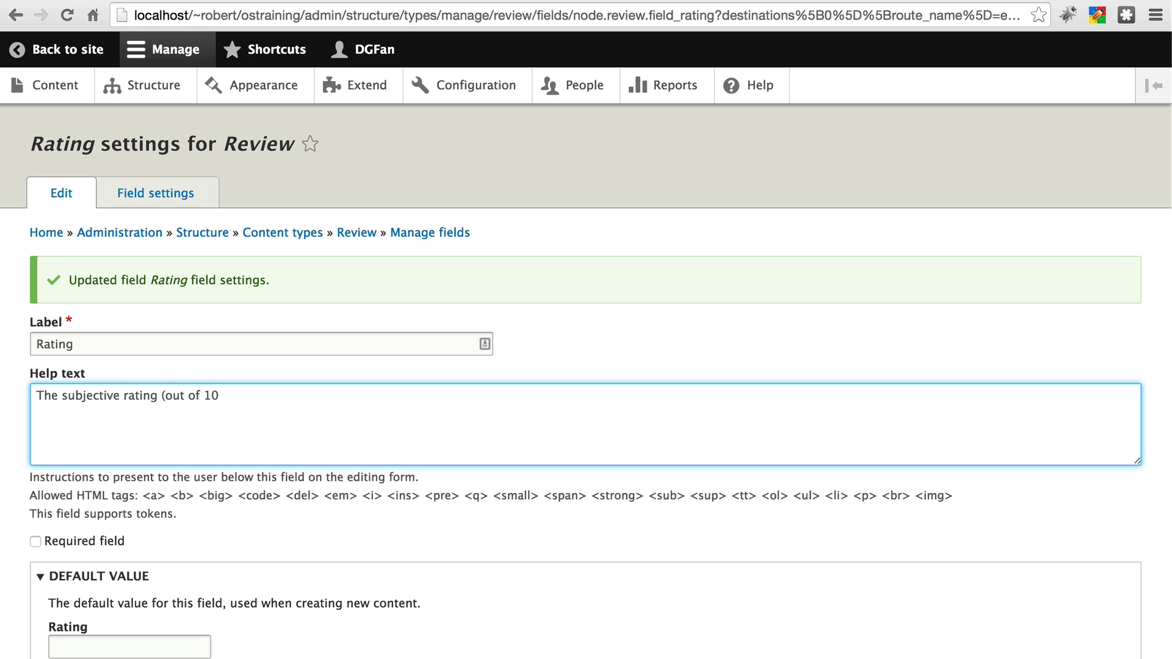
pyautogui.write(') of the guitar being reve')
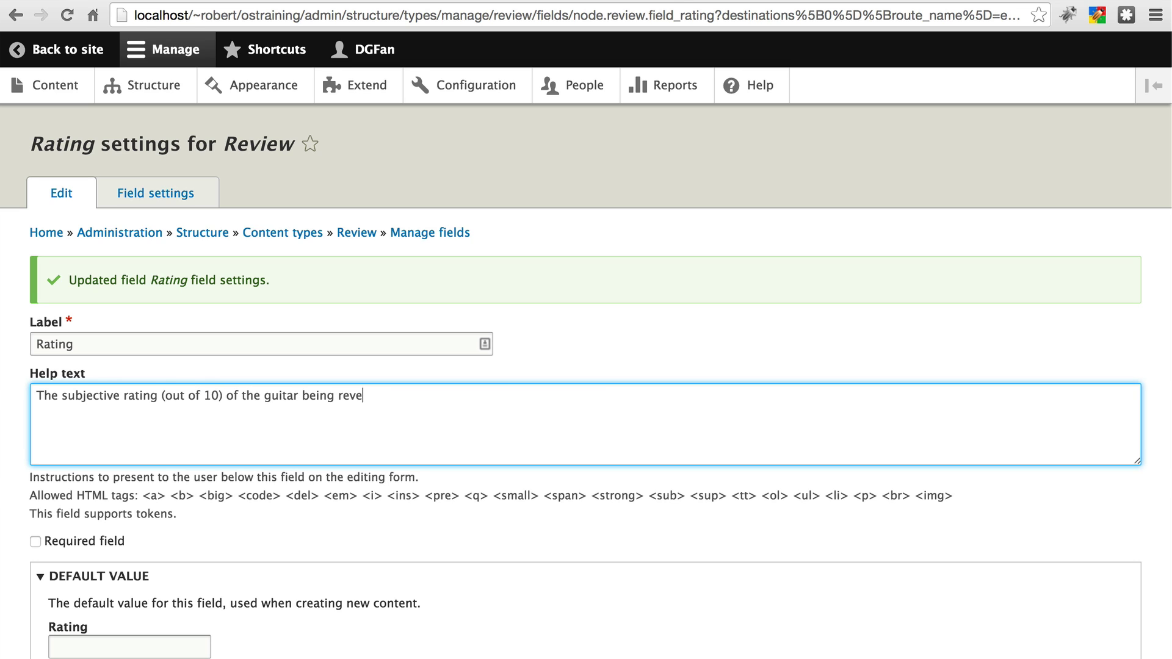
pyautogui.write('i')
pyautogui.press('BackSpace')
pyautogui.press('BackSpace')
pyautogui.write('iewed')
pyautogui.click(782, 365)
pyautogui.scroll(-3, 763, 348)
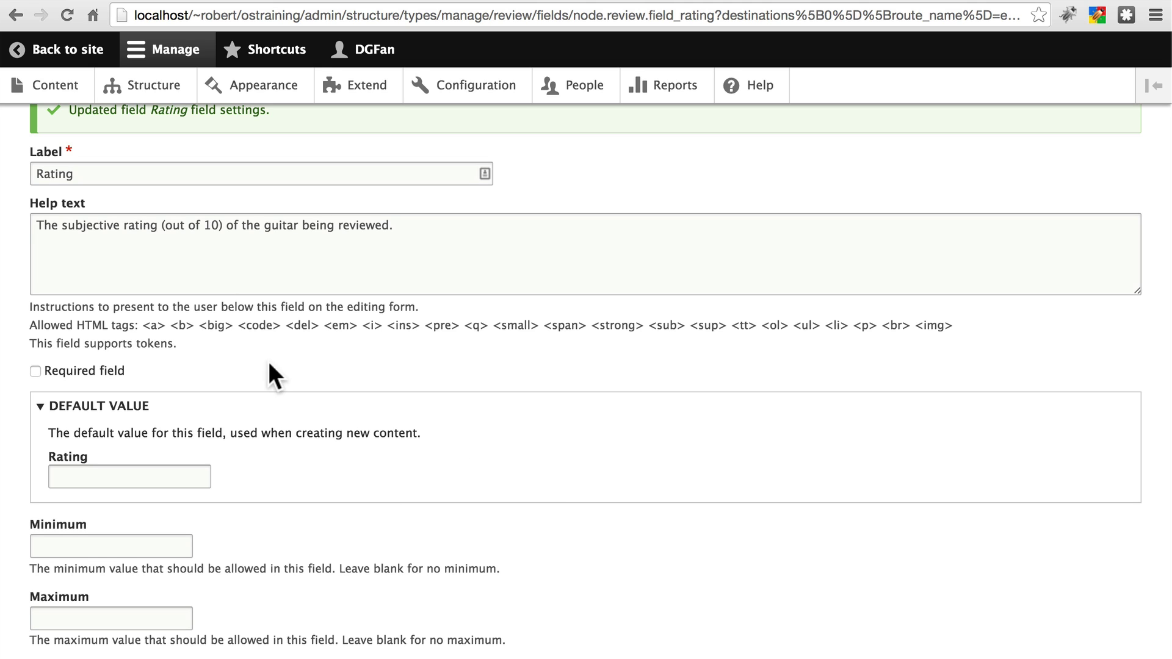
pyautogui.scroll(-1, 218, 360)
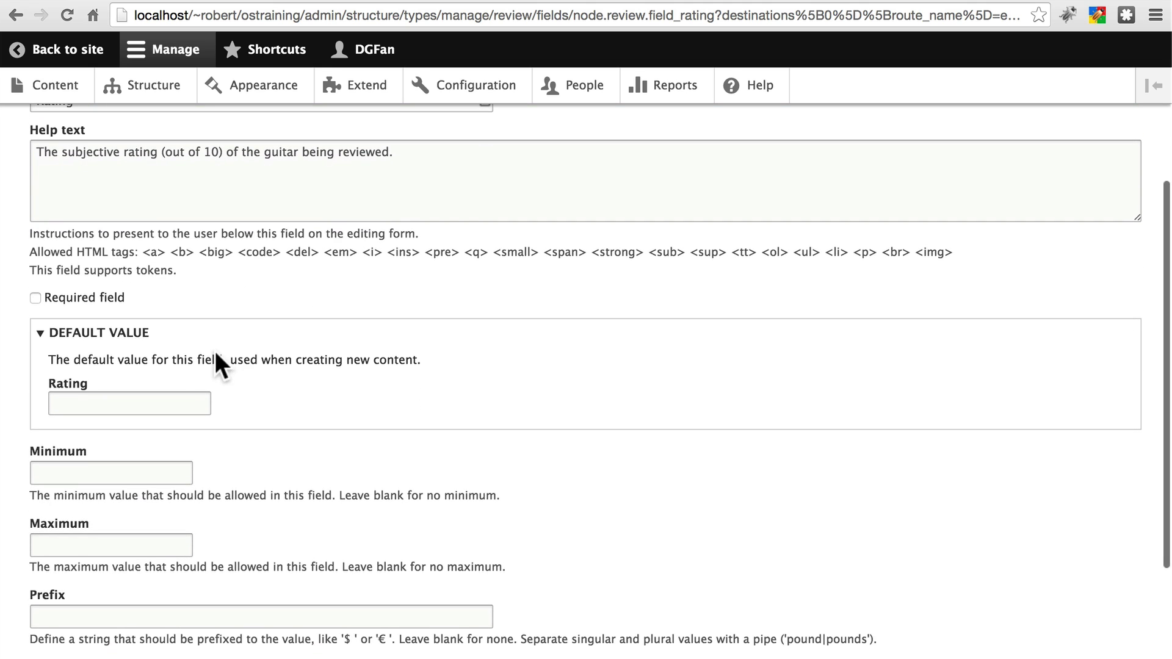
# Mark Rating as required with minimum 1 and maximum 10, then save its settings.
pyautogui.click(36, 298)
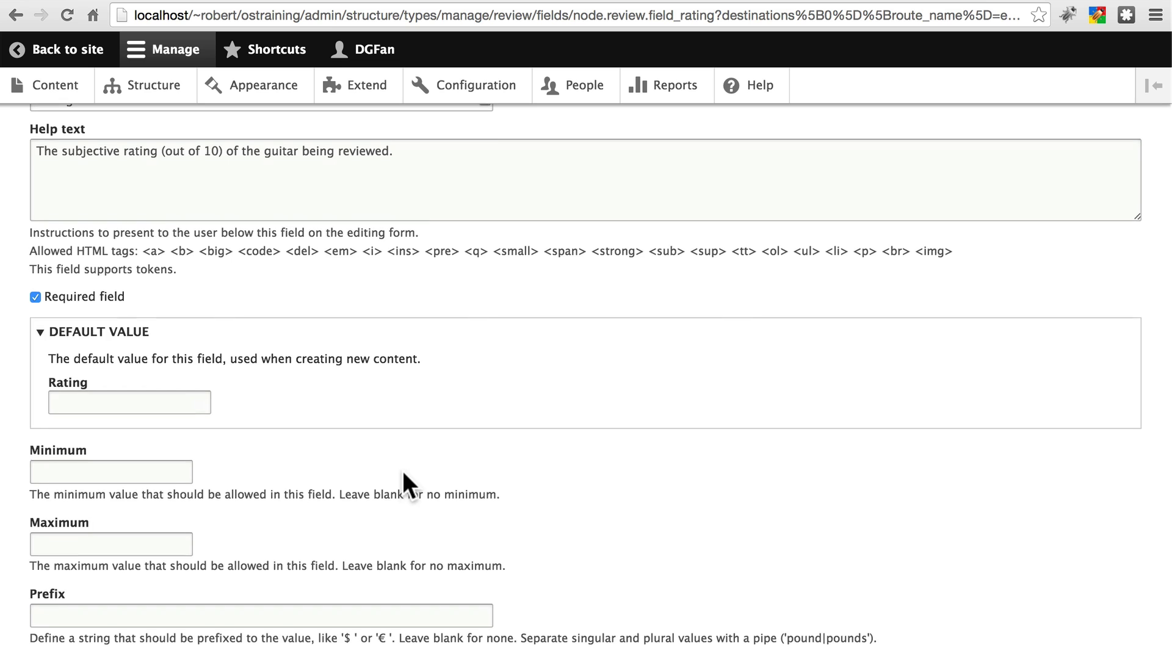
pyautogui.scroll(-5, 404, 474)
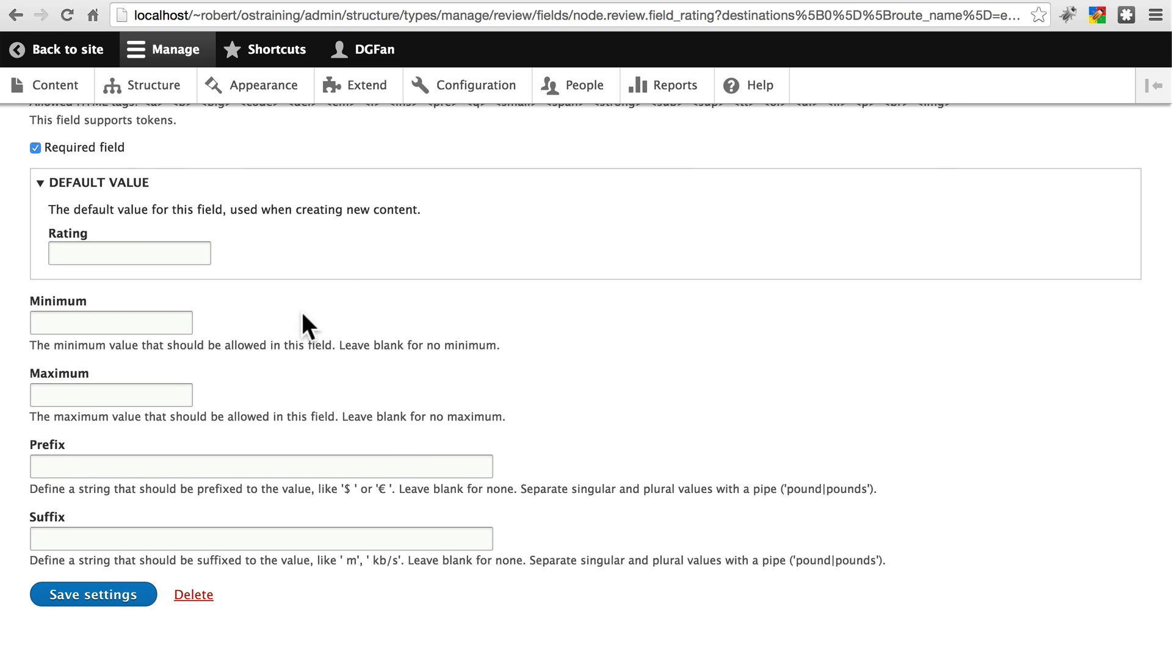
pyautogui.click(181, 320)
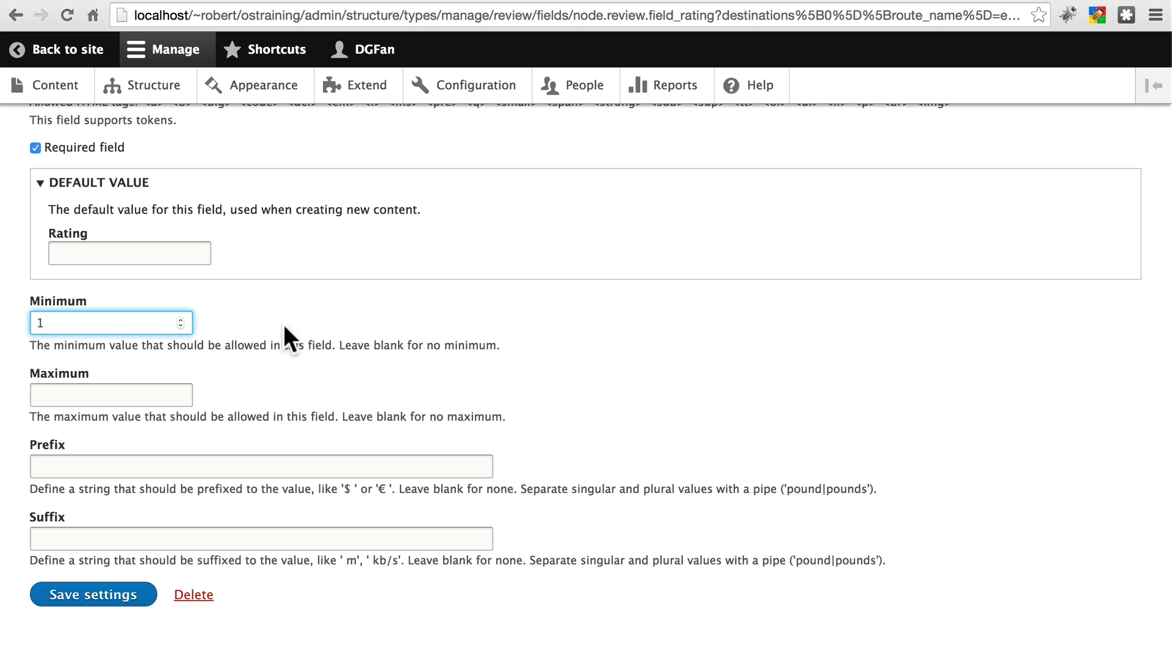
pyautogui.click(149, 397)
pyautogui.write('10')
pyautogui.click(477, 329)
pyautogui.scroll(-1, 476, 330)
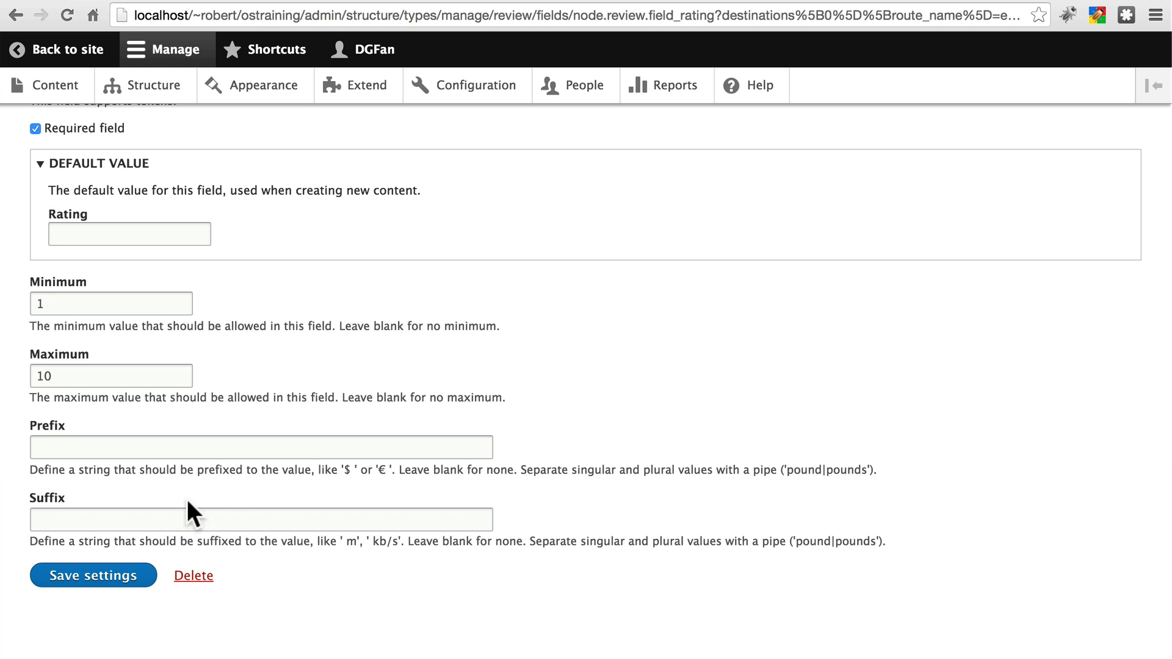
pyautogui.scroll(2, 578, 452)
pyautogui.scroll(-1, 403, 421)
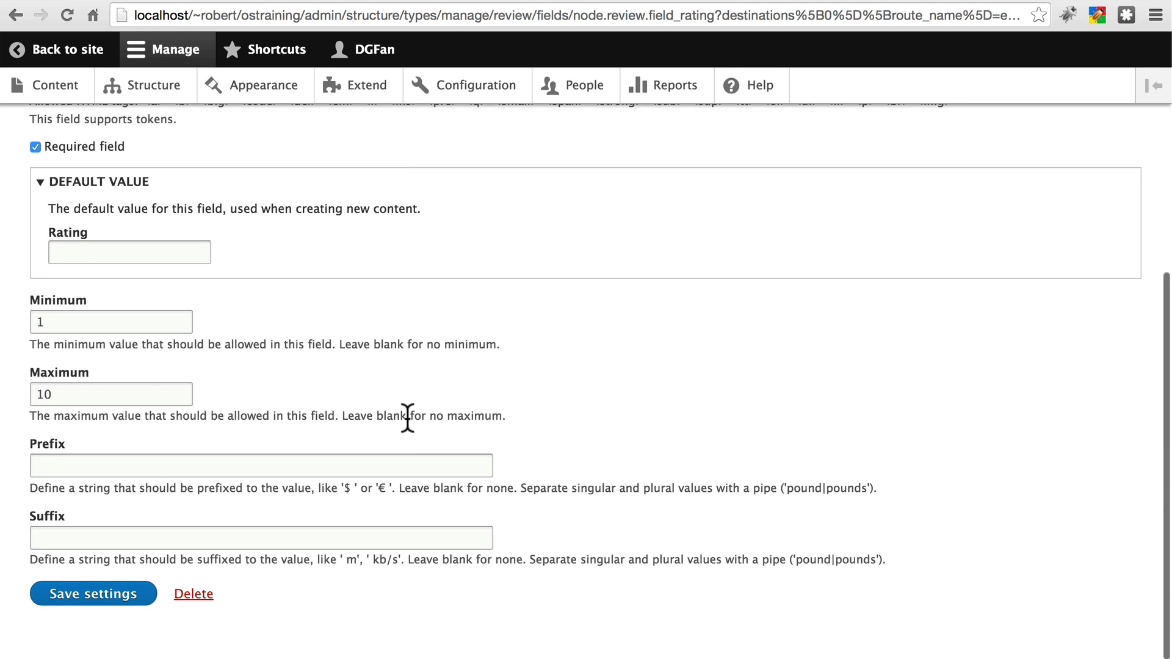
pyautogui.click(100, 596)
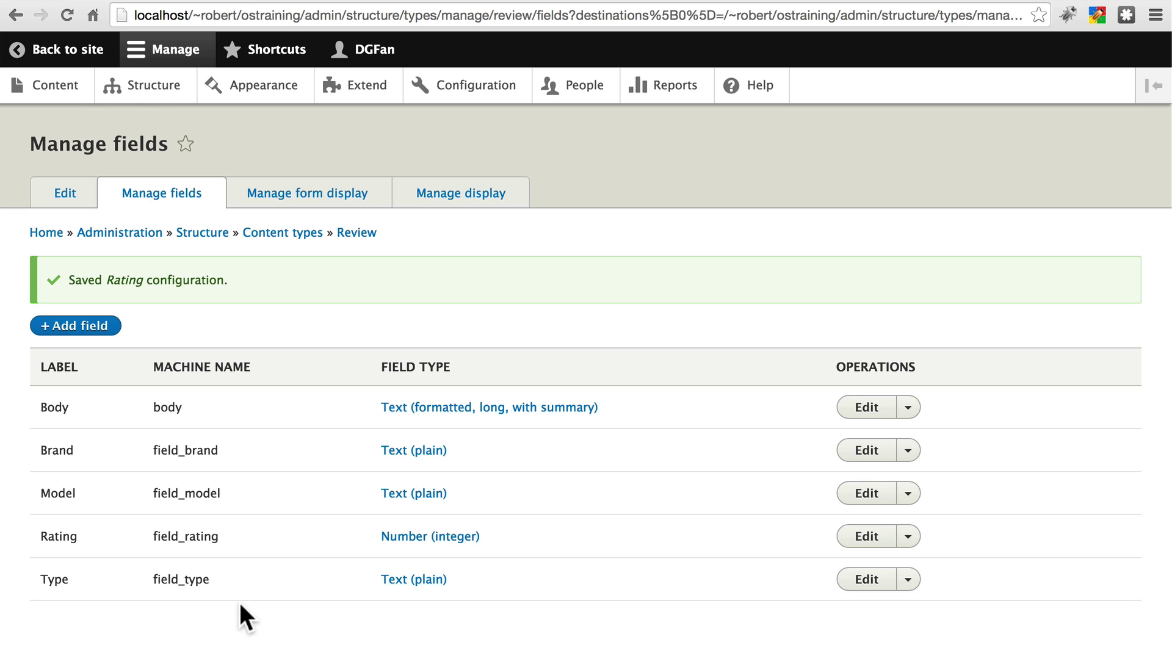
# On Review's Manage display page, drag the Brand, Model and Type rows above Body.
pyautogui.click(466, 194)
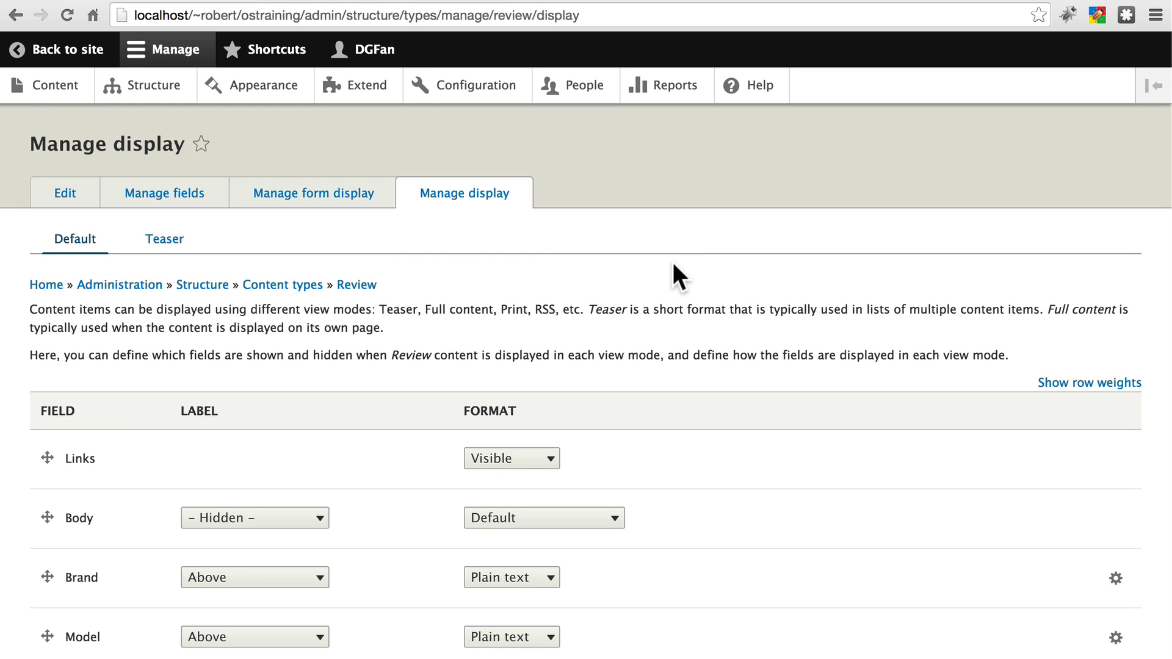
pyautogui.scroll(-5, 673, 263)
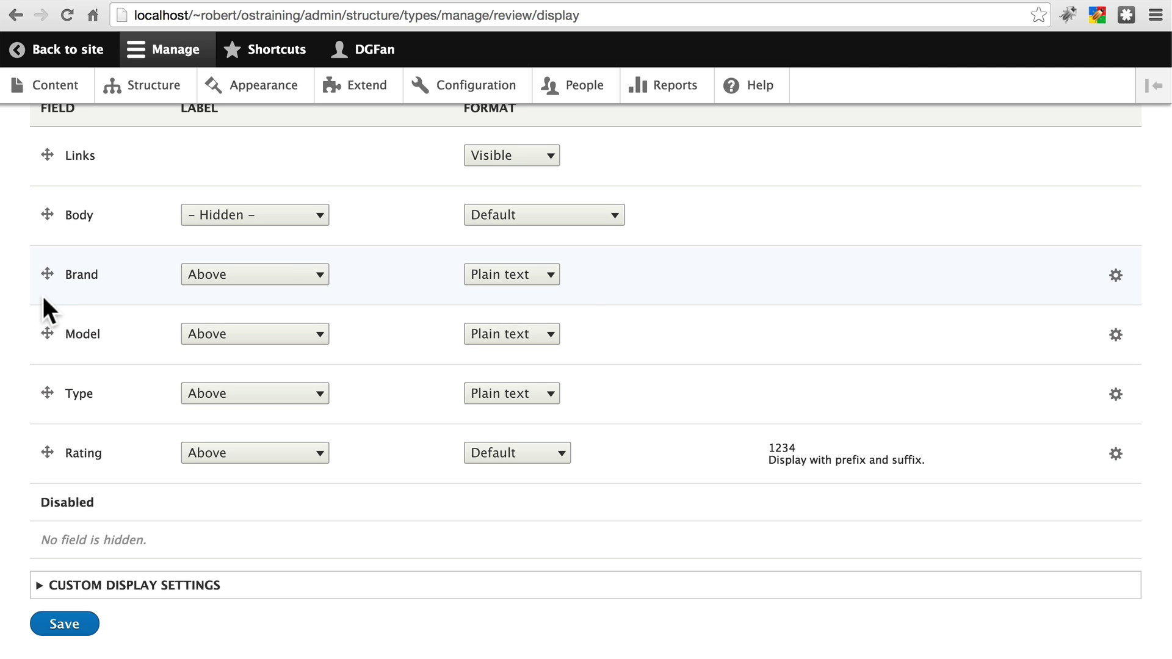
pyautogui.moveTo(39, 285); pyautogui.dragTo(46, 227)
pyautogui.moveTo(39, 400); pyautogui.dragTo(39, 350)
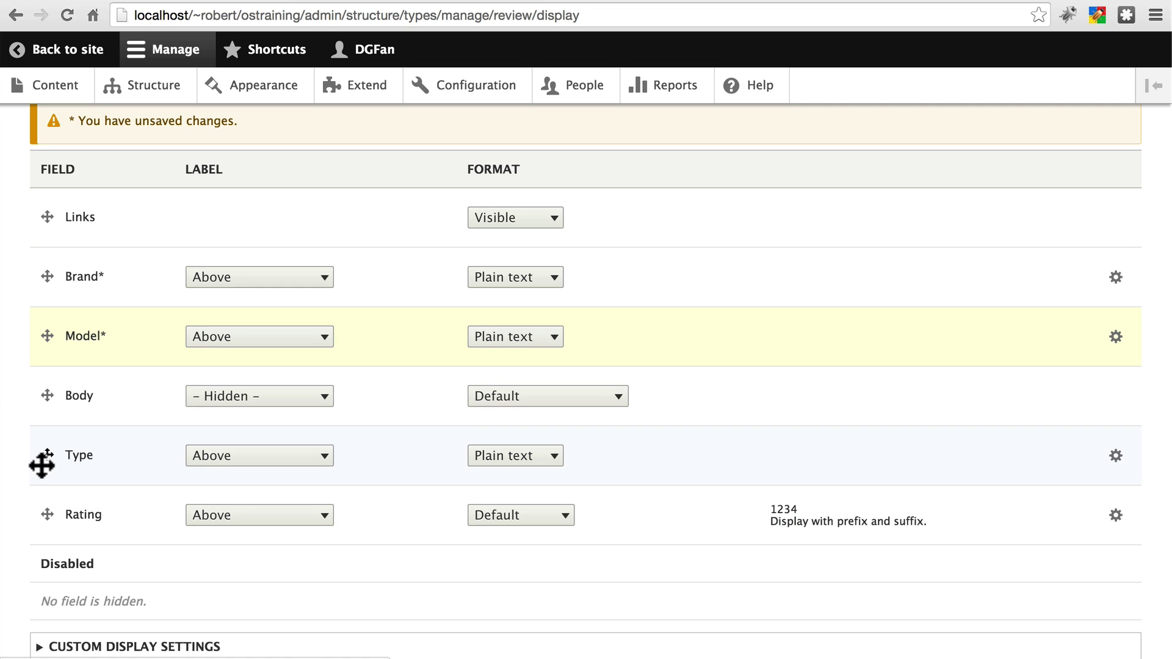
pyautogui.moveTo(42, 464); pyautogui.dragTo(39, 403)
pyautogui.scroll(-2, 211, 316)
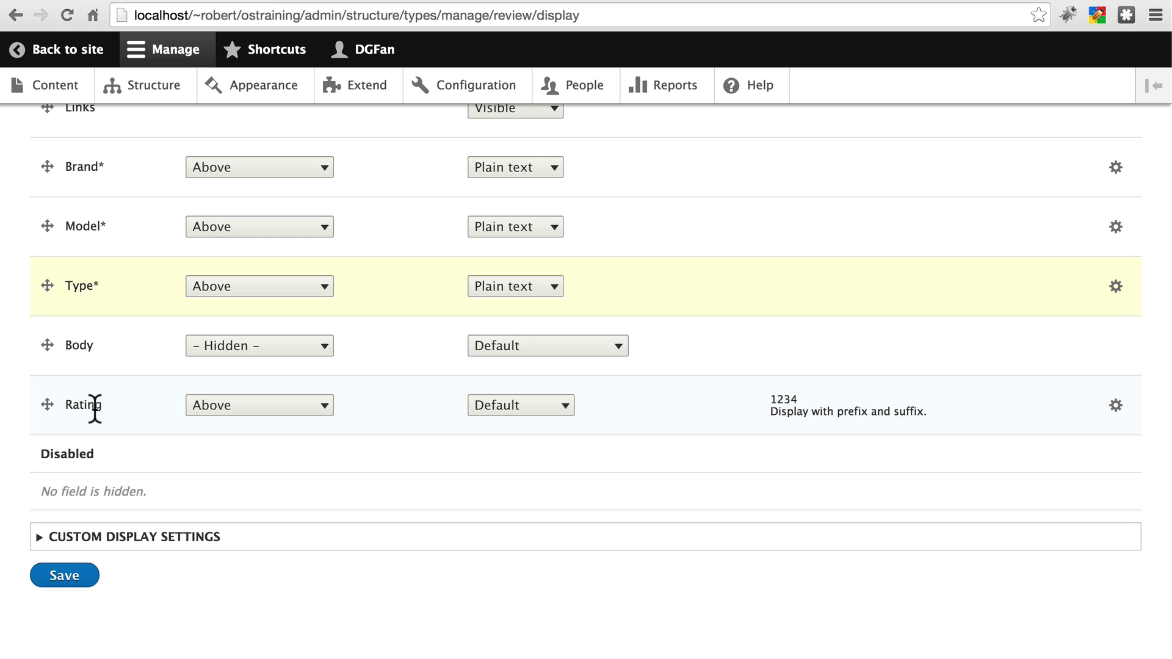
pyautogui.scroll(3, 94, 408)
# Set the Brand, Model, Type and Rating label positions to Inline and save the display.
pyautogui.scroll(-1, 430, 262)
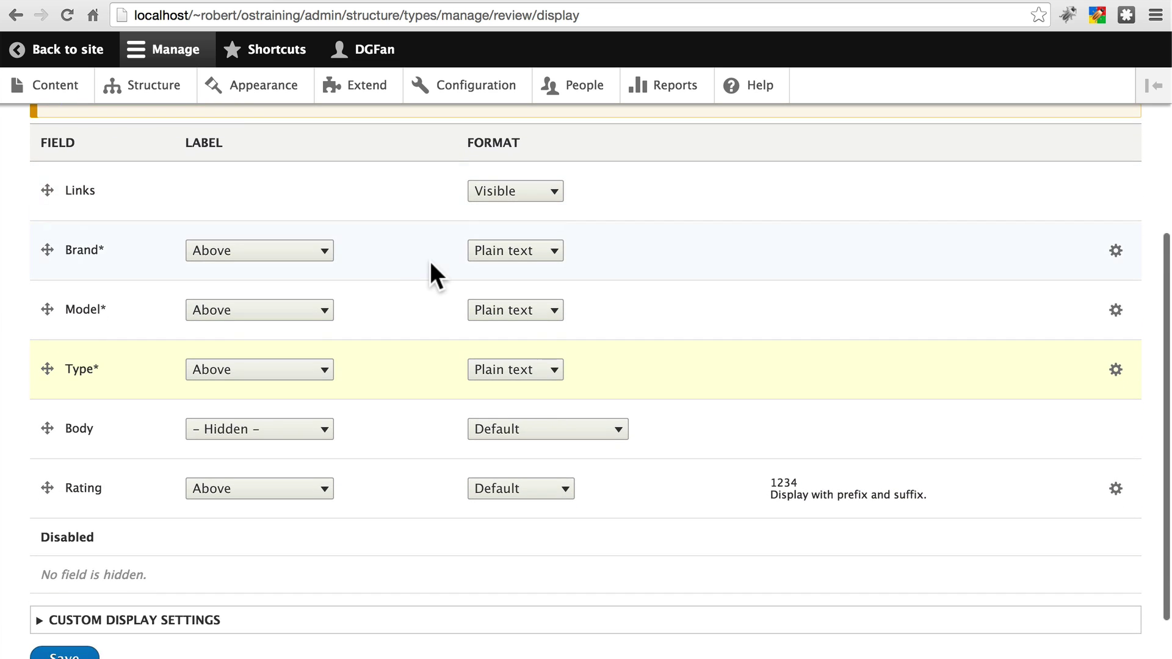
pyautogui.click(266, 252)
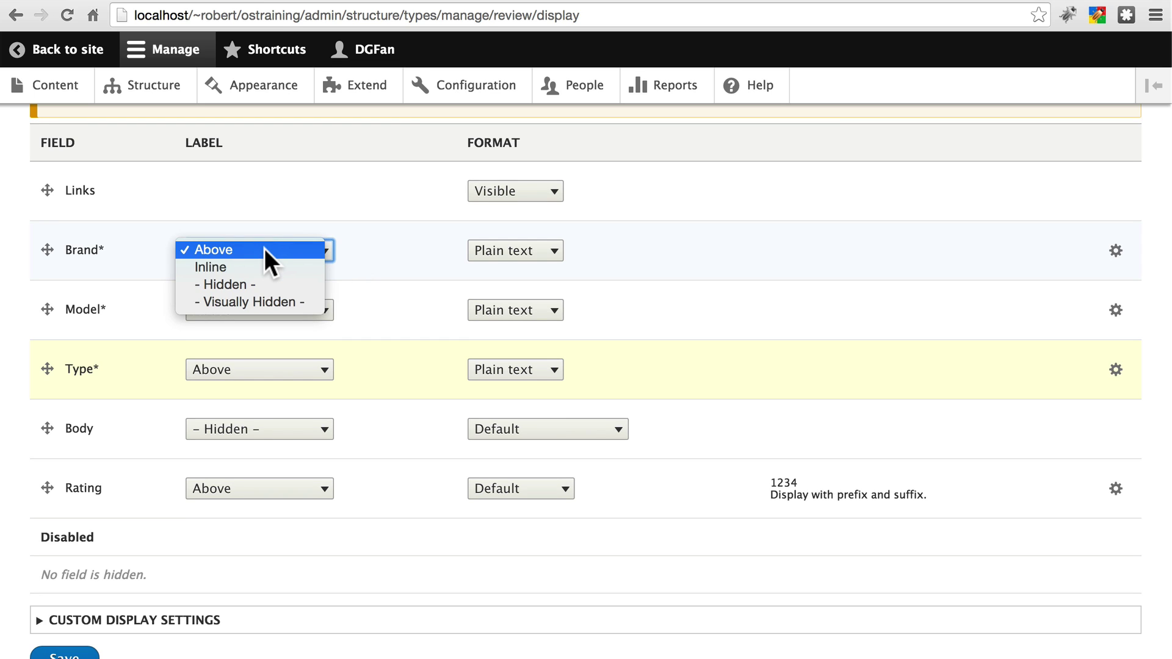
pyautogui.click(257, 268)
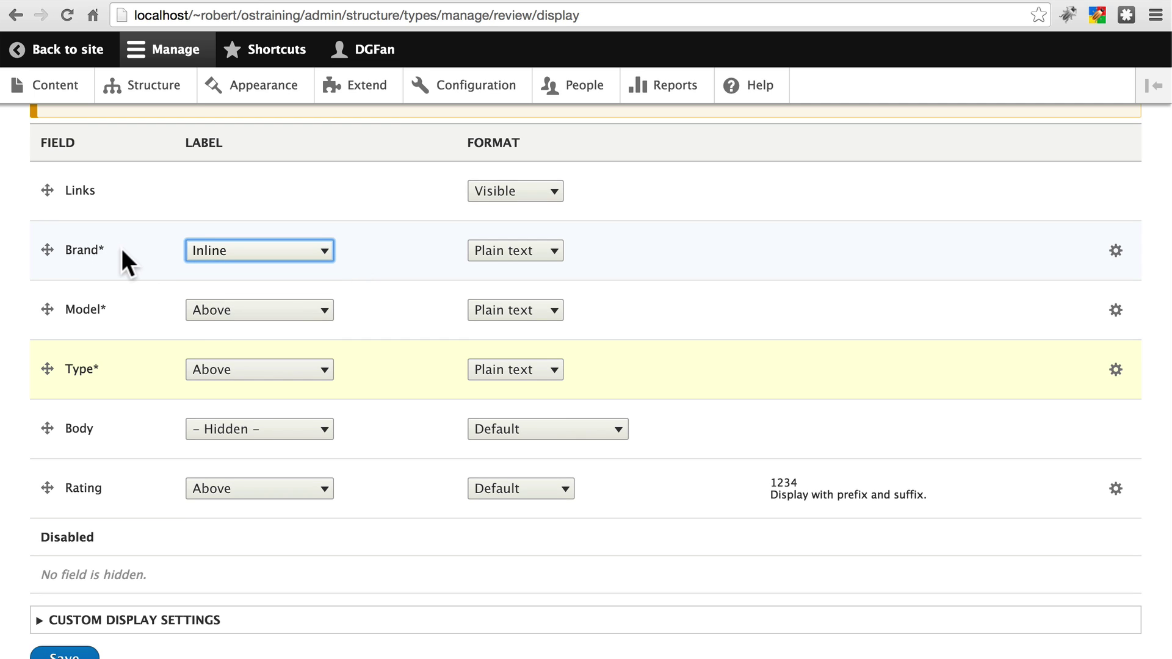
pyautogui.click(225, 318)
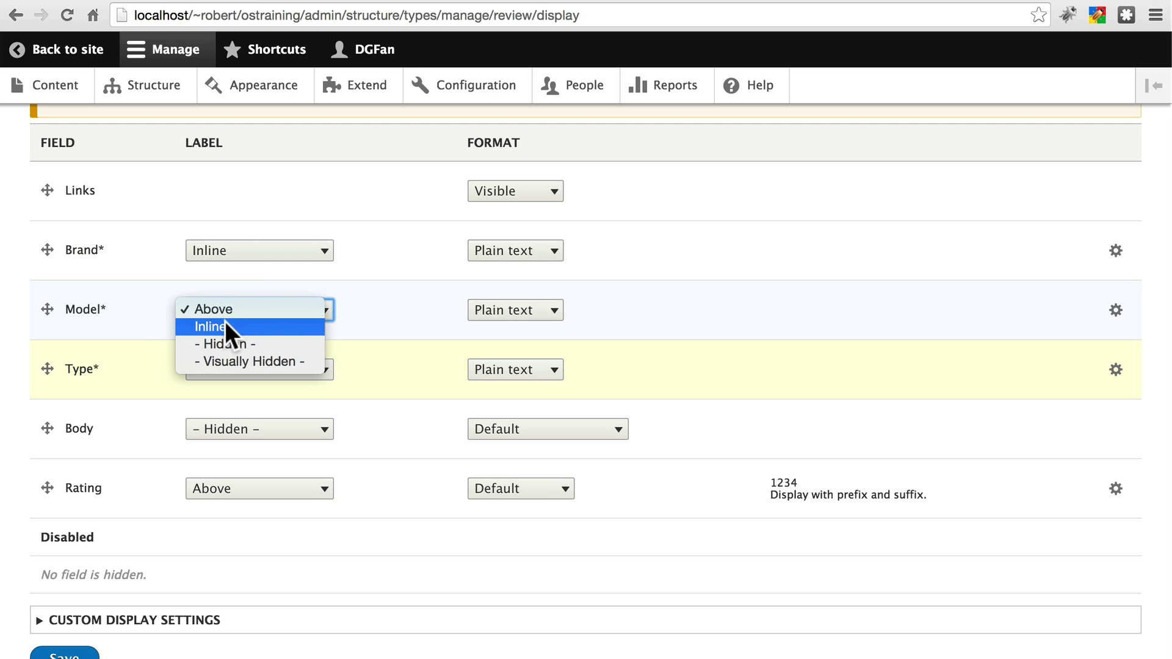
pyautogui.click(225, 324)
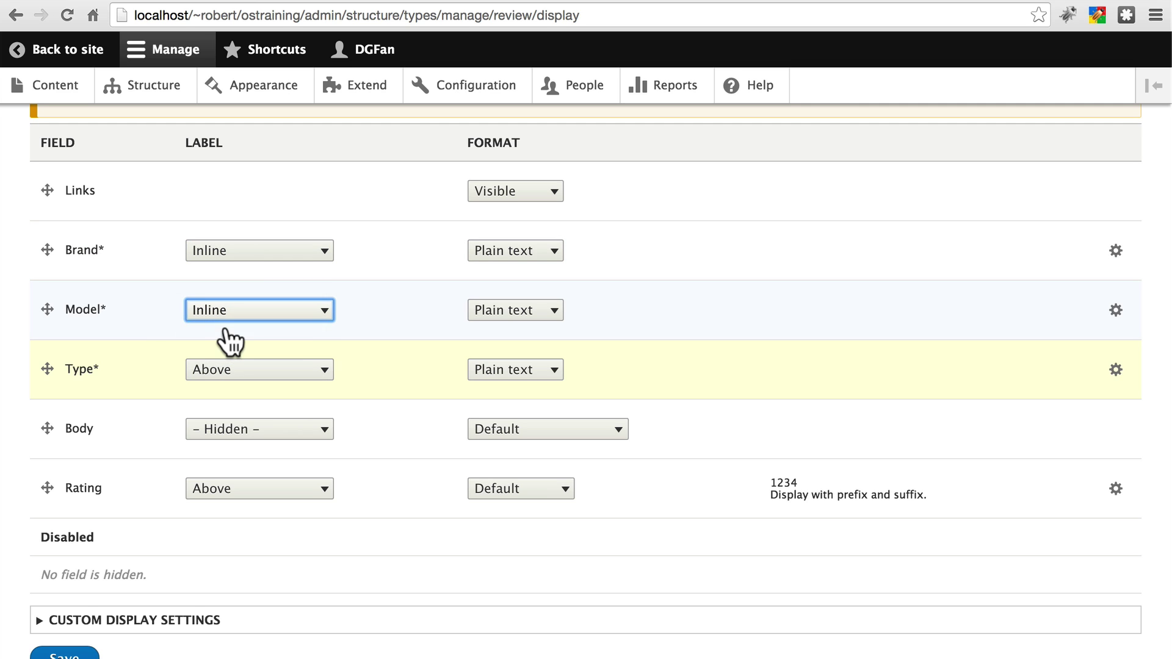
pyautogui.click(216, 370)
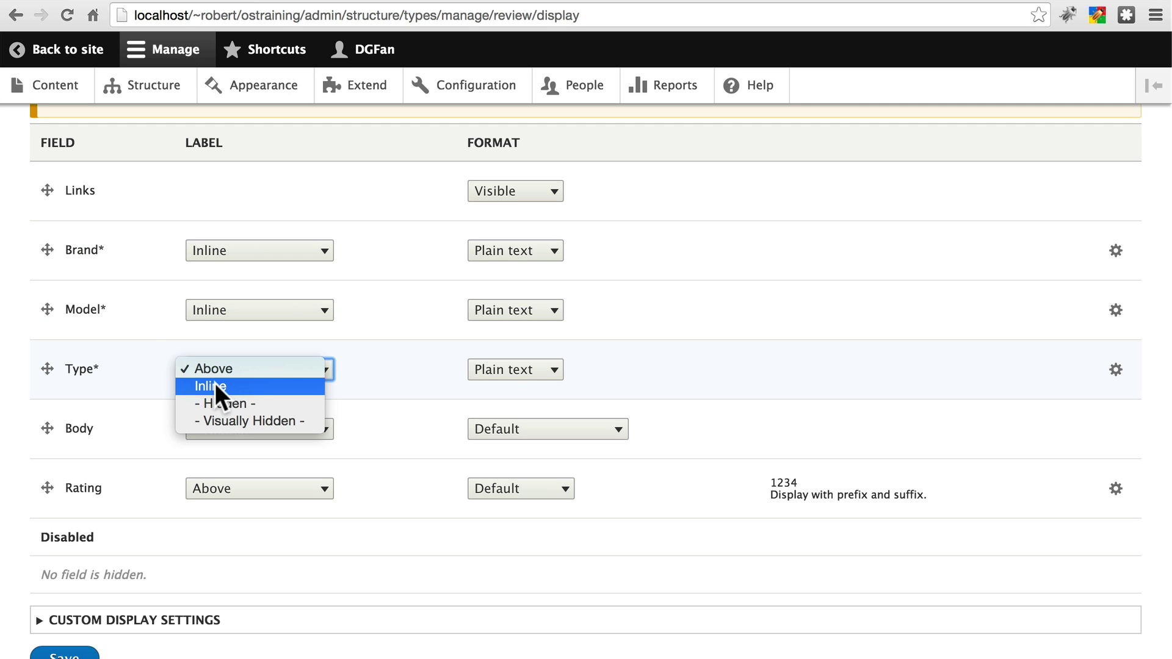
pyautogui.click(215, 383)
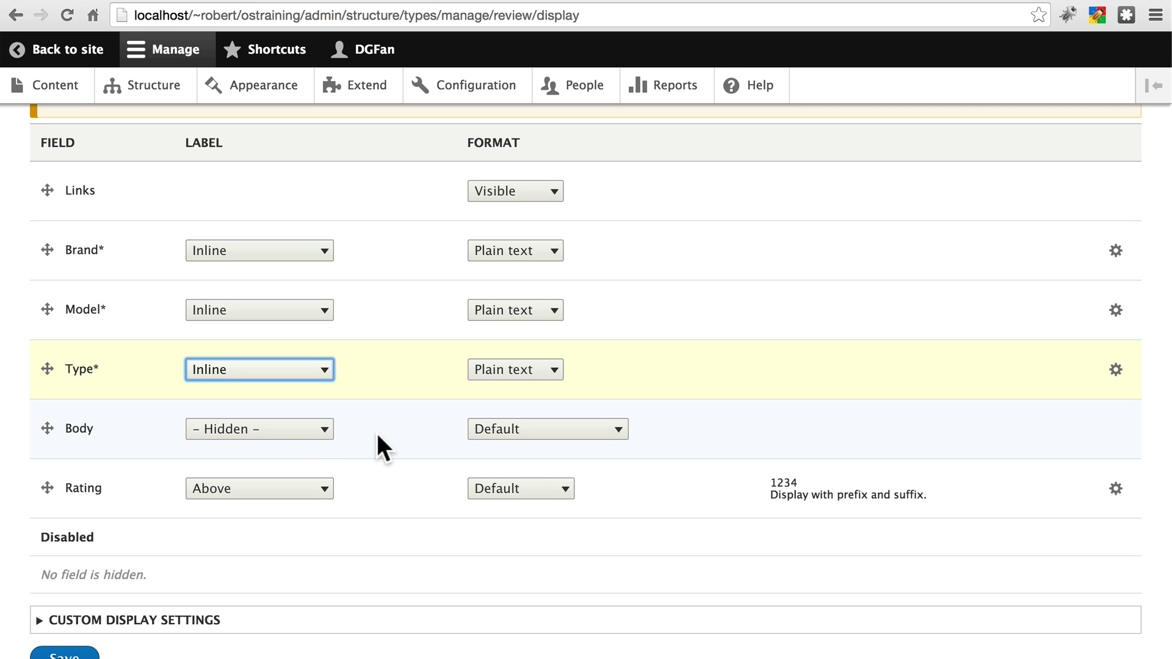
pyautogui.click(229, 488)
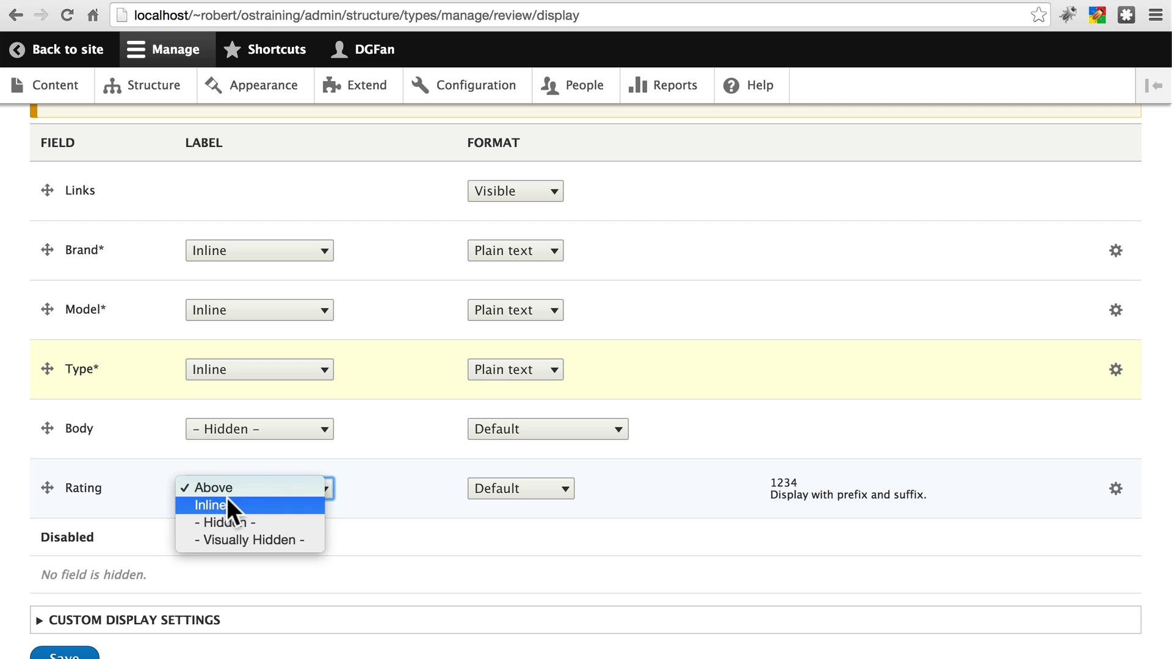
pyautogui.click(227, 505)
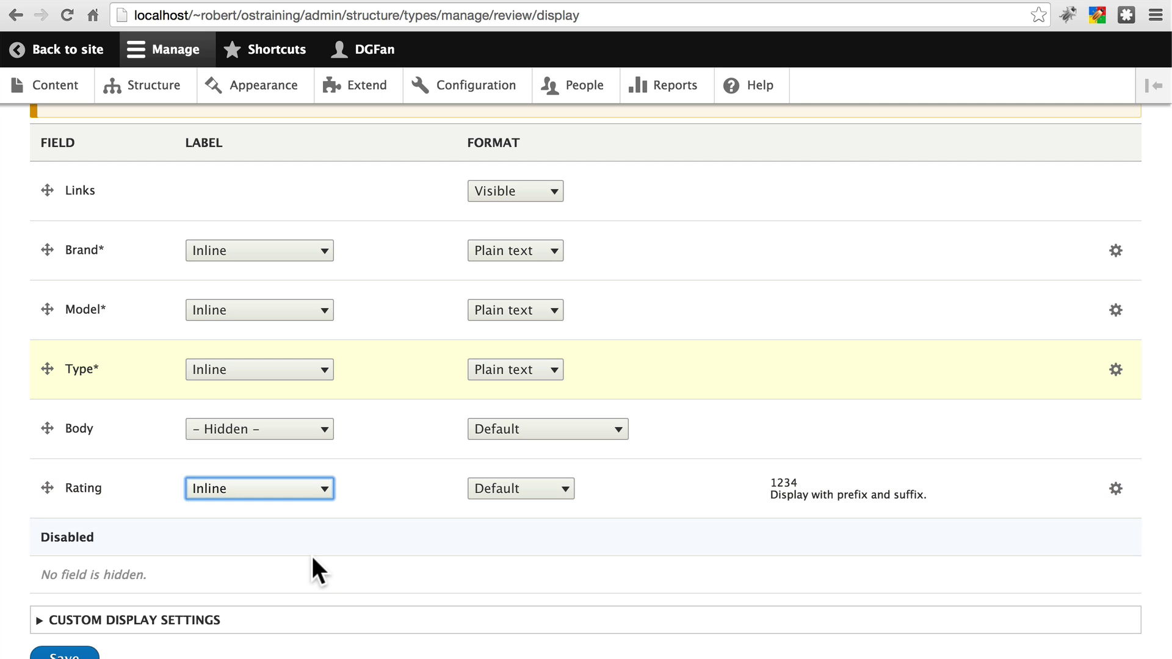
pyautogui.scroll(-2, 317, 566)
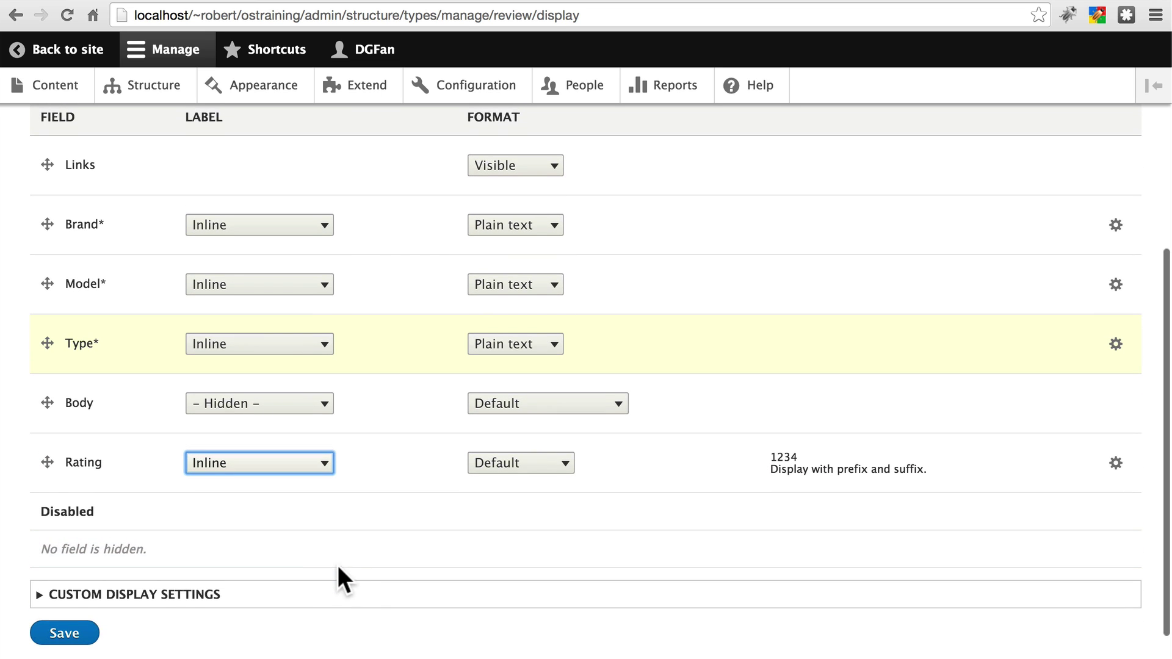
pyautogui.click(82, 632)
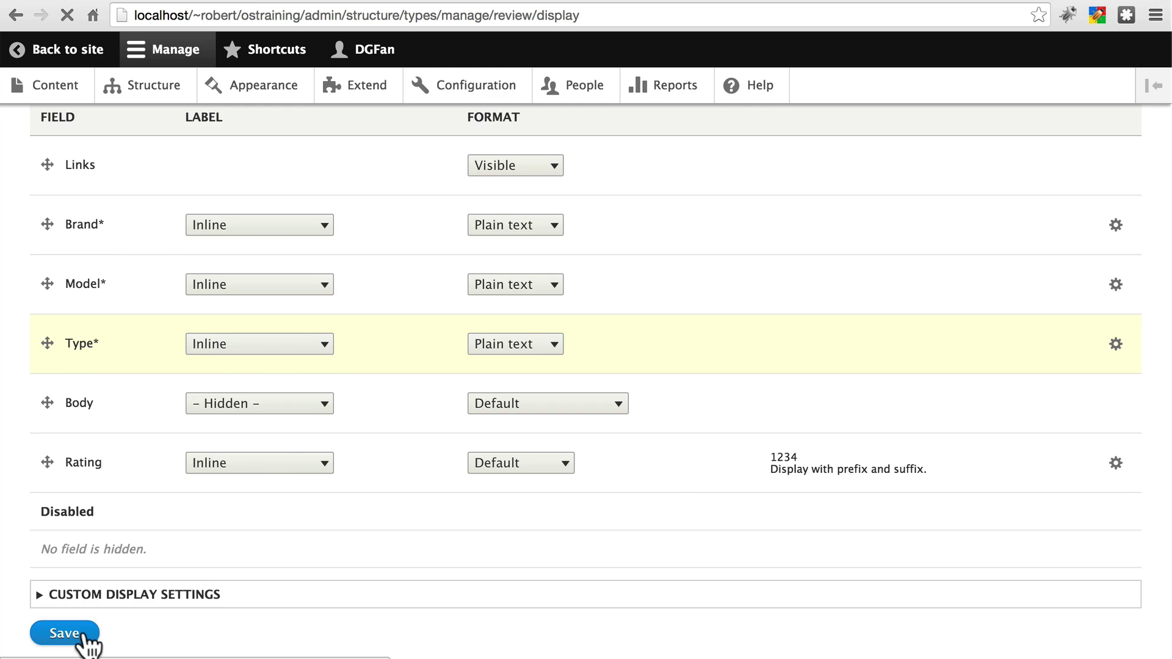
# Go back to the Content types list showing Article, Basic page and Review.
pyautogui.scroll(-6, 700, 413)
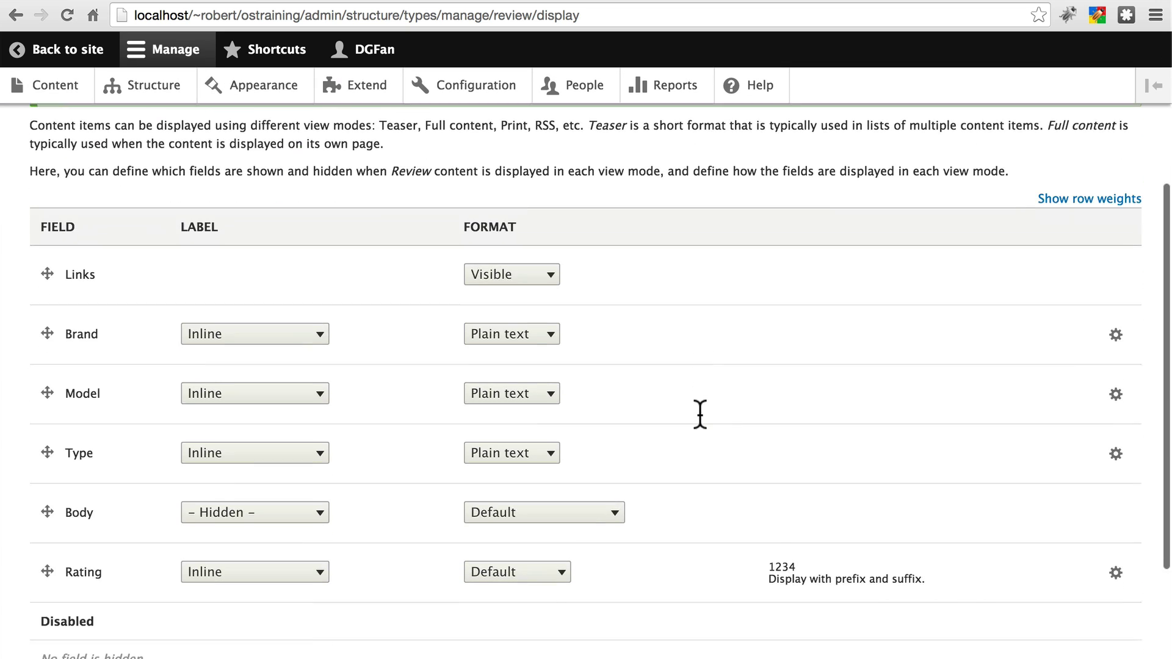
pyautogui.scroll(6, 700, 413)
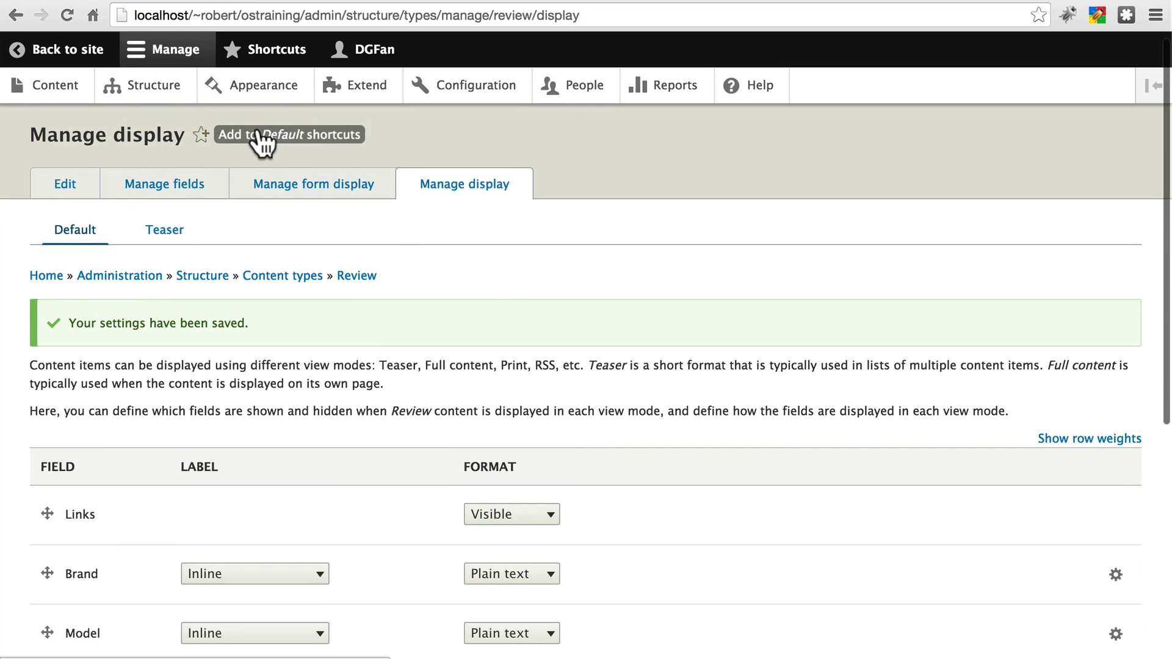
pyautogui.click(276, 282)
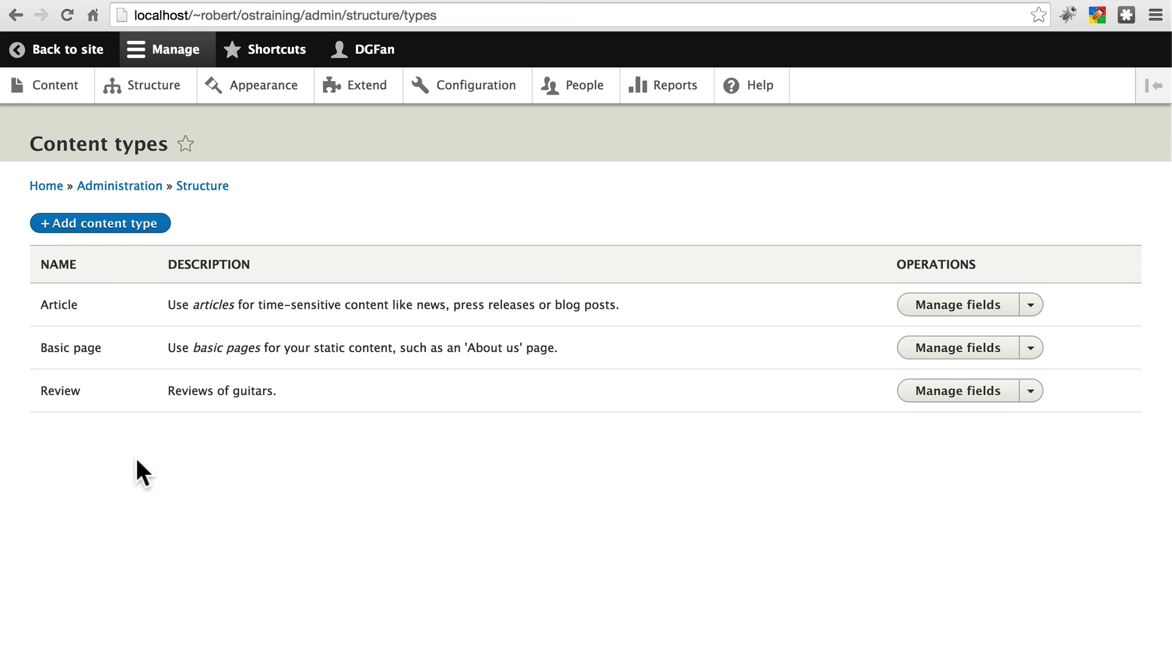